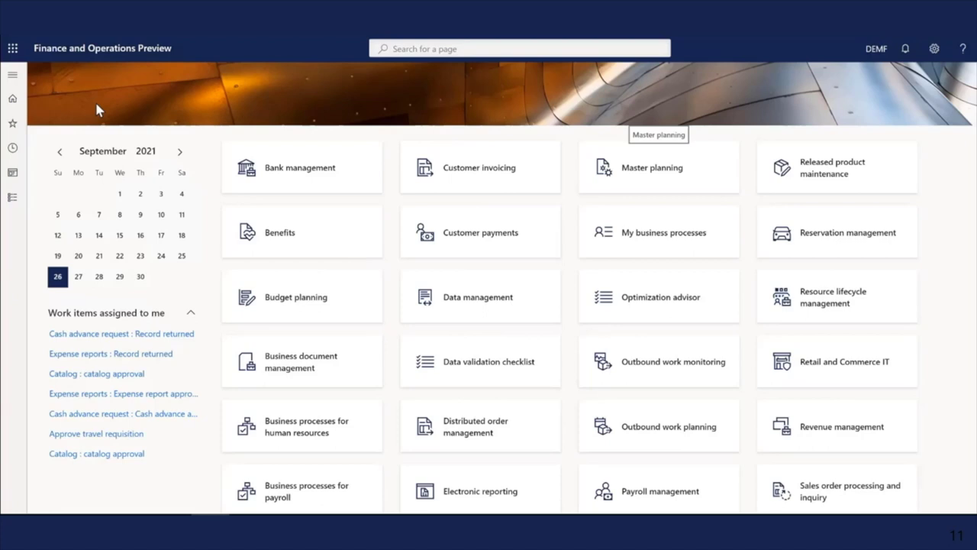
# Open the Electronic reporting workspace and go to its reporting configurations.
pyautogui.click(13, 77)
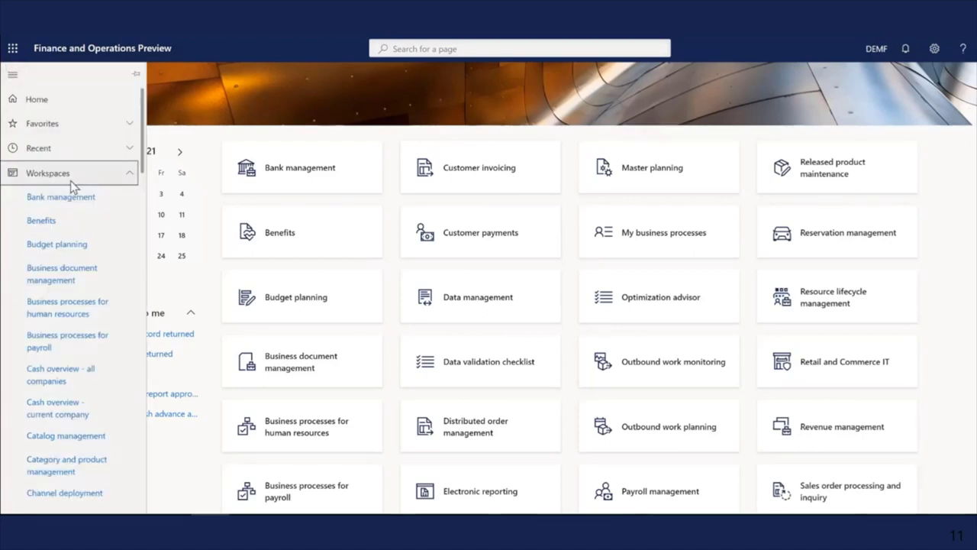
pyautogui.moveTo(145, 167); pyautogui.dragTo(151, 272)
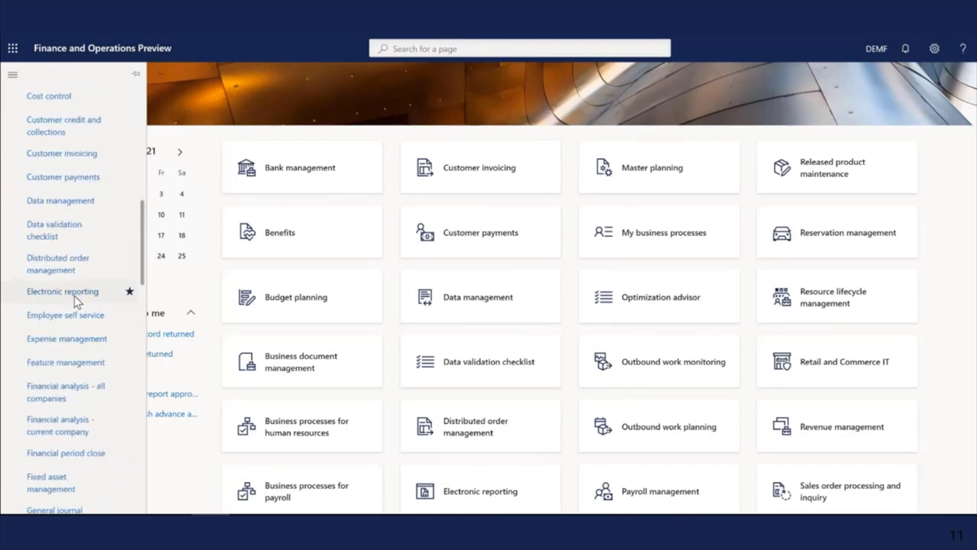
pyautogui.click(74, 293)
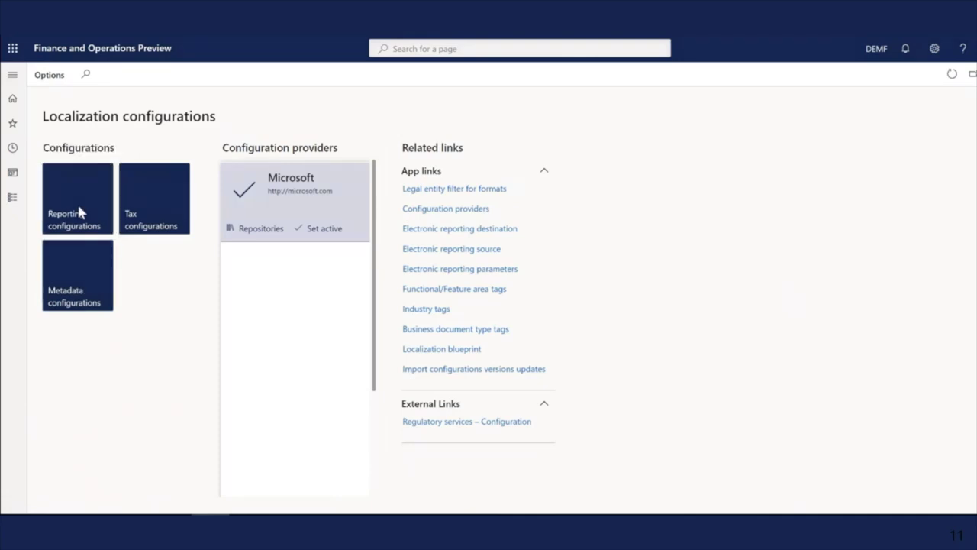
pyautogui.click(79, 207)
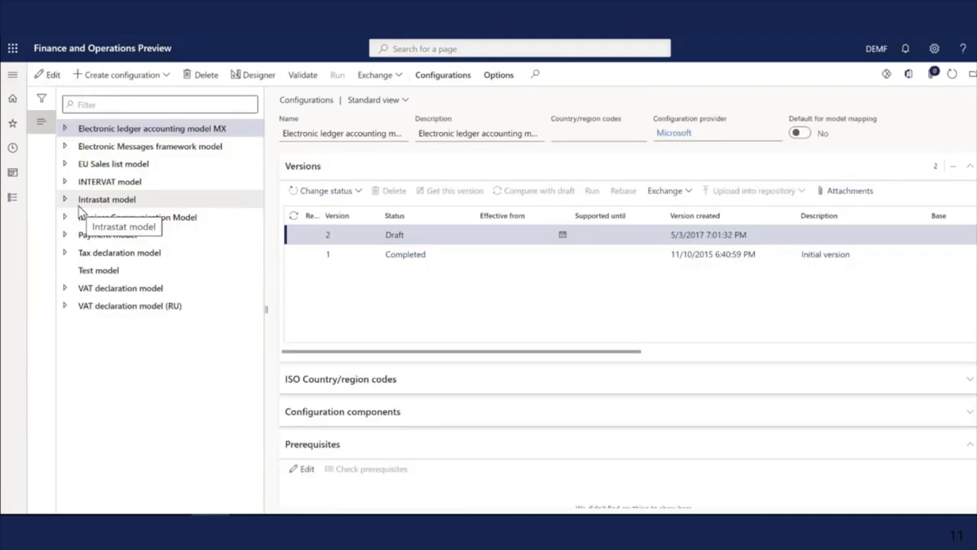
# Expand the Netherlands and Sweden VAT declaration XML formats under Tax declaration model and view the versions of their Excel formats.
pyautogui.click(65, 253)
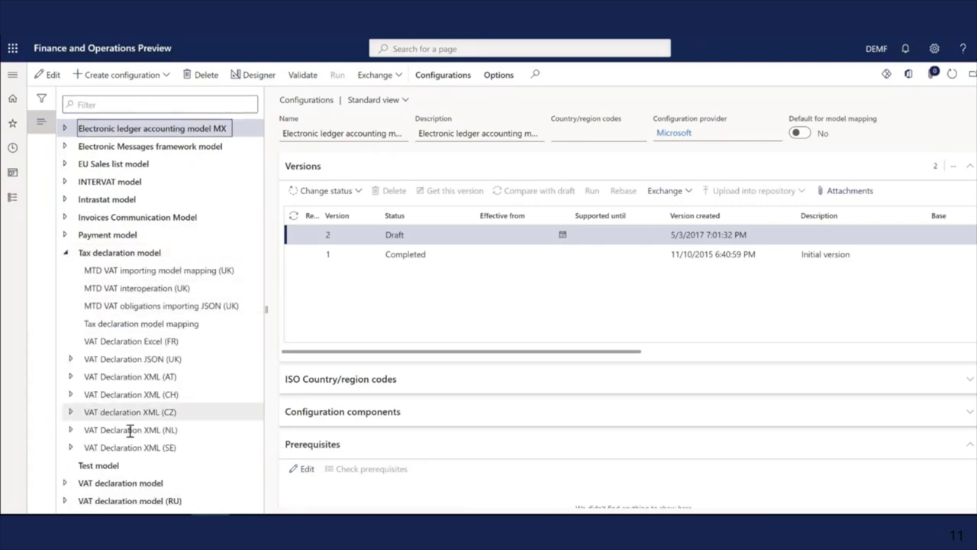
pyautogui.click(70, 429)
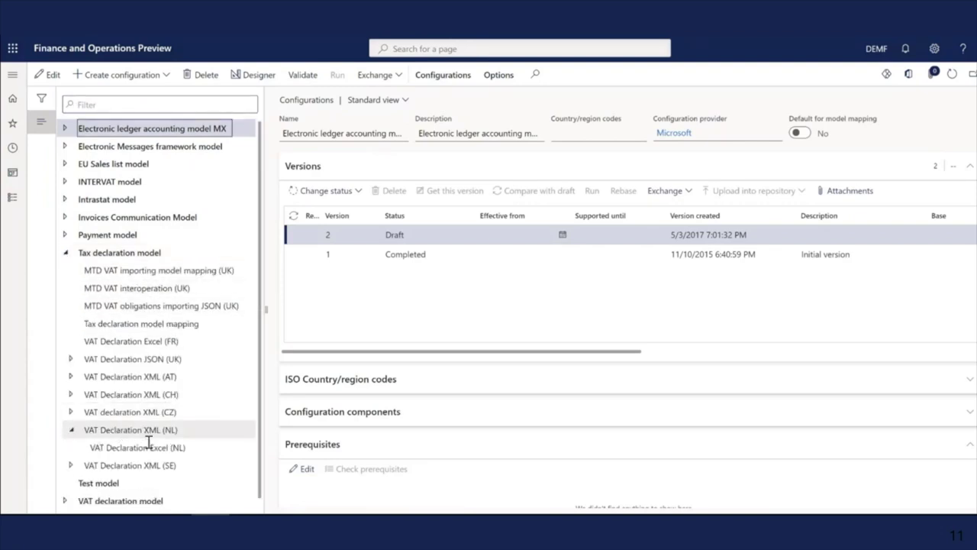
pyautogui.click(148, 445)
pyautogui.click(71, 467)
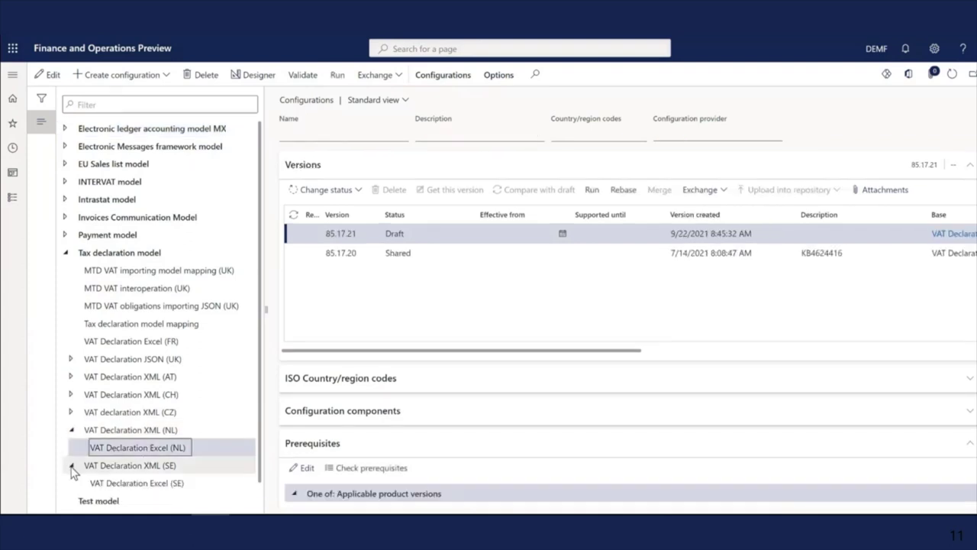
pyautogui.click(155, 484)
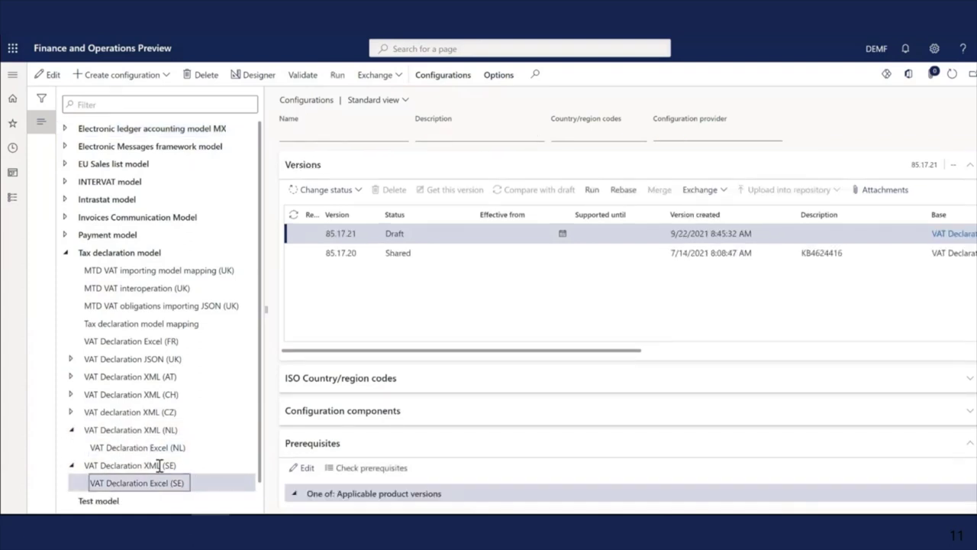
pyautogui.click(155, 447)
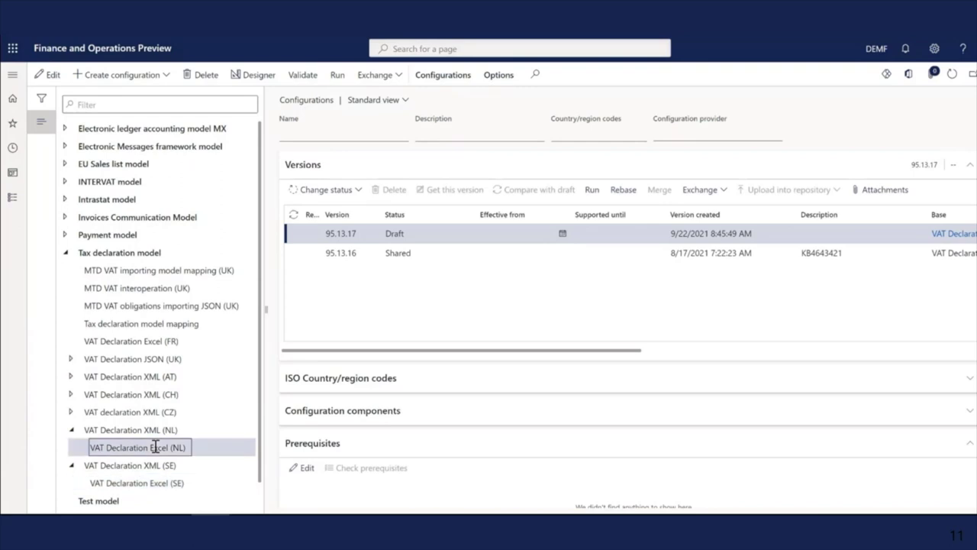
# Open the application specific parameters setup of VAT Declaration XML (NL) and view the conditions of version 85.17.
pyautogui.click(147, 428)
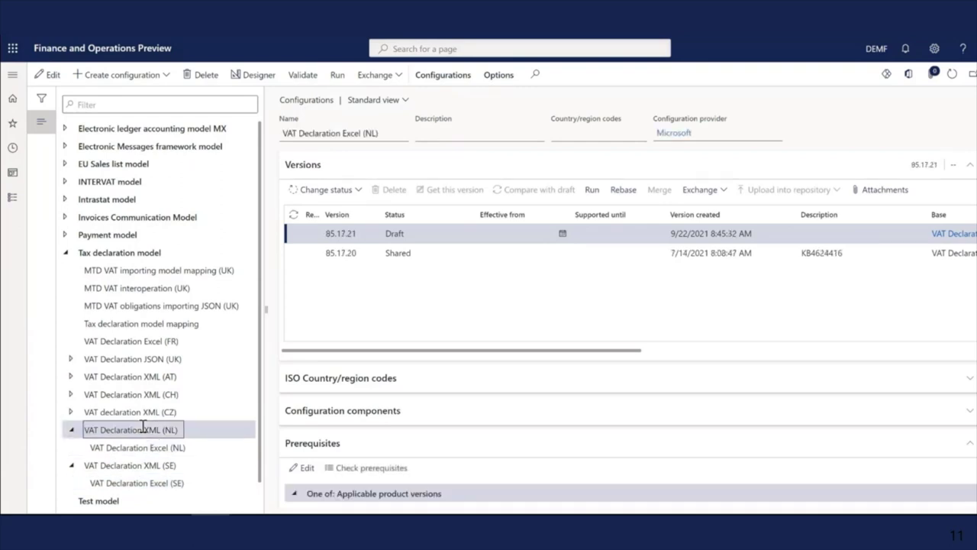
pyautogui.click(433, 76)
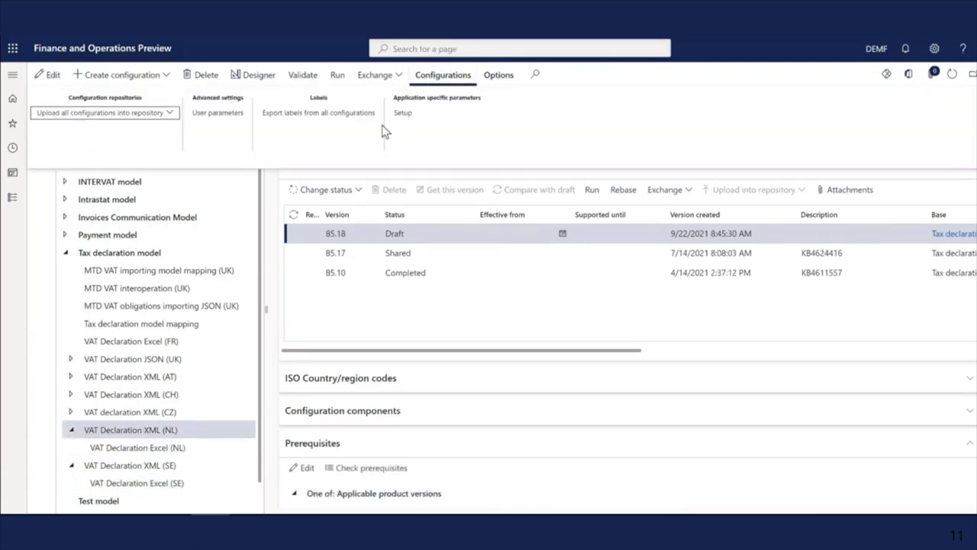
pyautogui.click(403, 113)
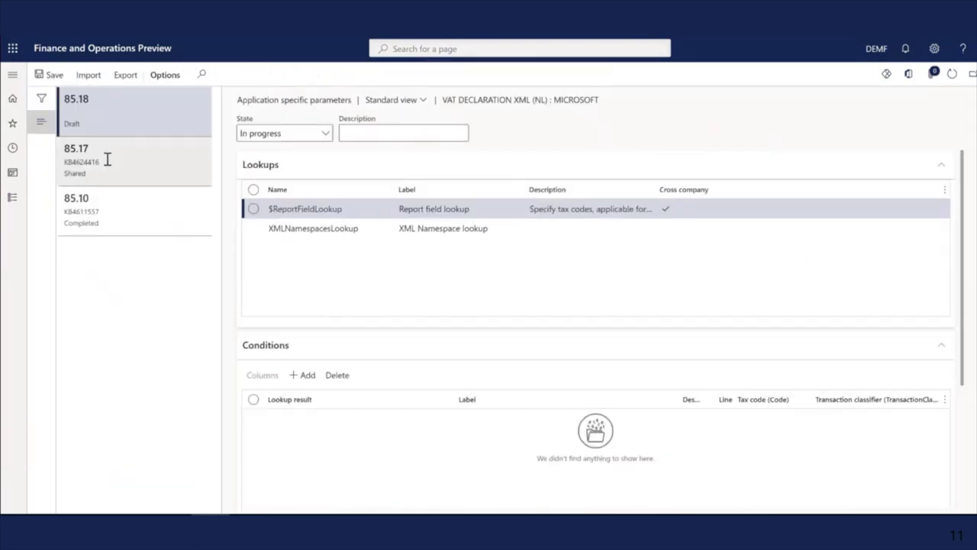
pyautogui.click(108, 159)
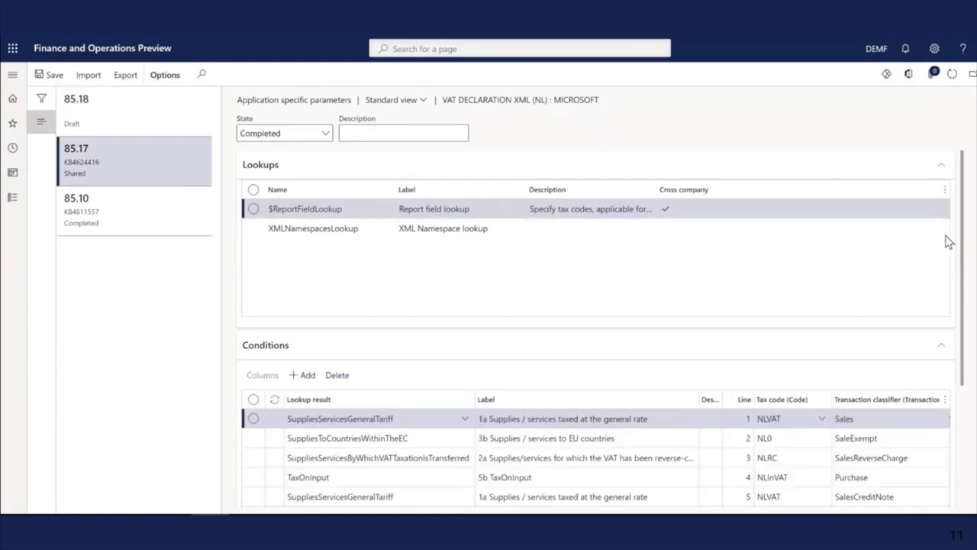
pyautogui.moveTo(962, 234); pyautogui.dragTo(968, 330)
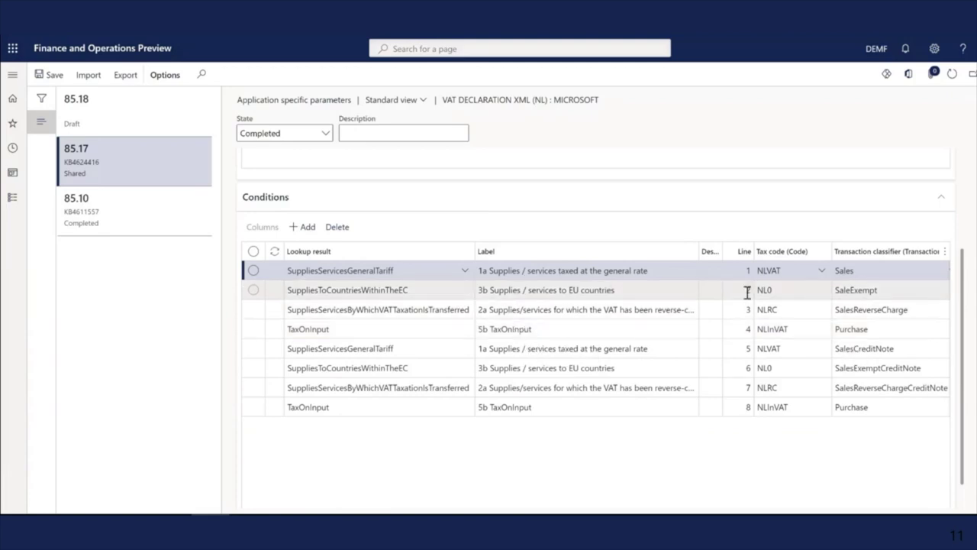
# Look through the available transaction classifiers for the first condition line.
pyautogui.click(933, 270)
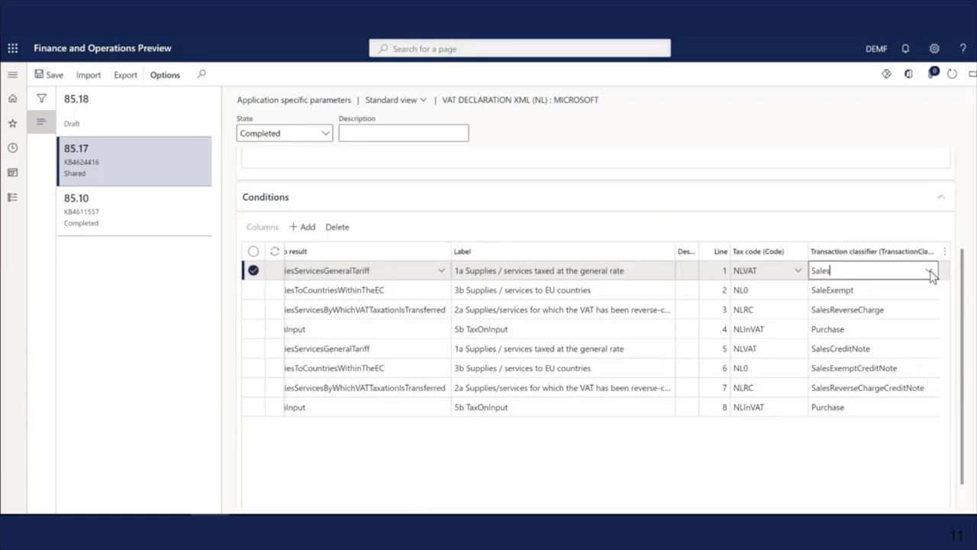
pyautogui.click(930, 272)
pyautogui.moveTo(933, 311); pyautogui.dragTo(925, 283)
pyautogui.click(878, 270)
# Filter the first condition's lookup results to labels beginning with "1a" and choose SuppliesServicesGeneralTariff.
pyautogui.click(444, 269)
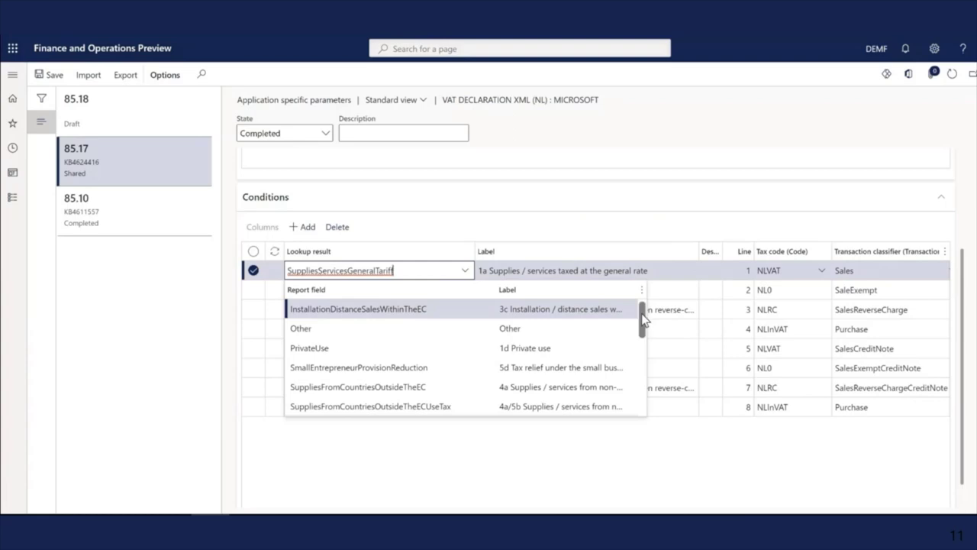
pyautogui.moveTo(643, 319)
pyautogui.mouseDown()
pyautogui.moveTo(643, 402)
pyautogui.moveTo(642, 306)
pyautogui.mouseUp()
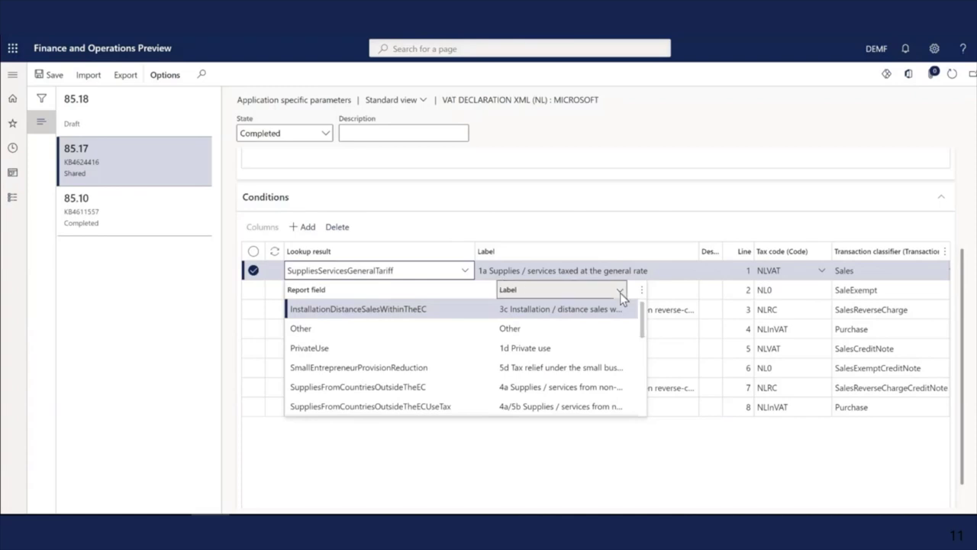
pyautogui.click(620, 293)
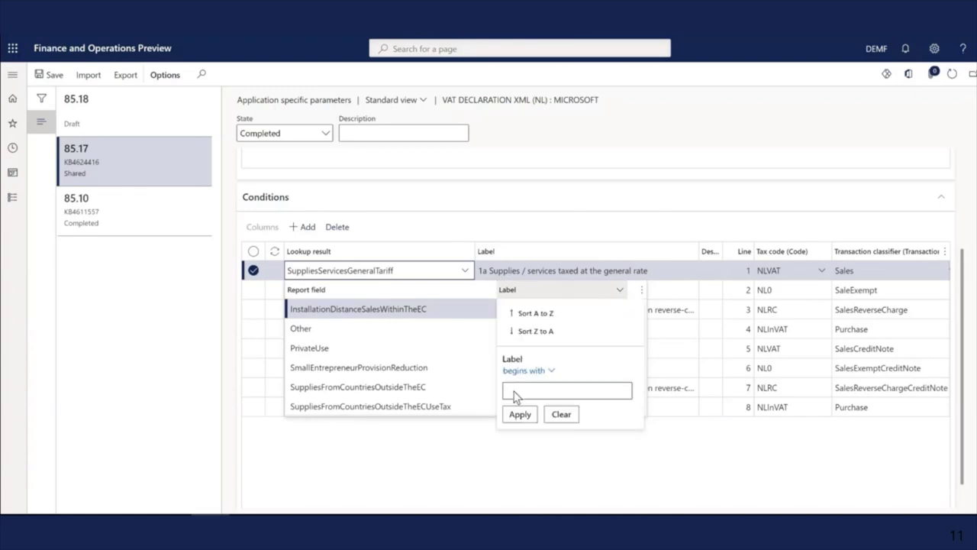
pyautogui.write('1a')
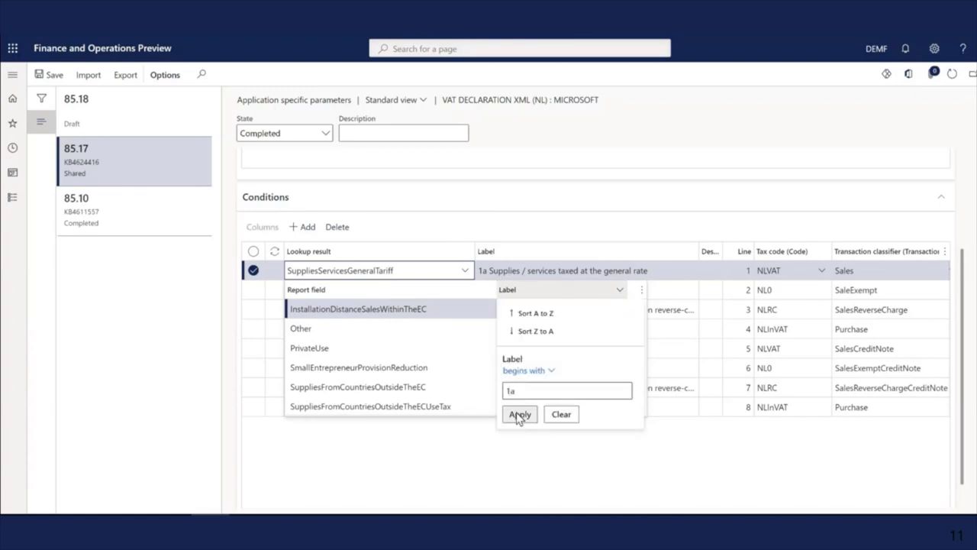
pyautogui.click(519, 414)
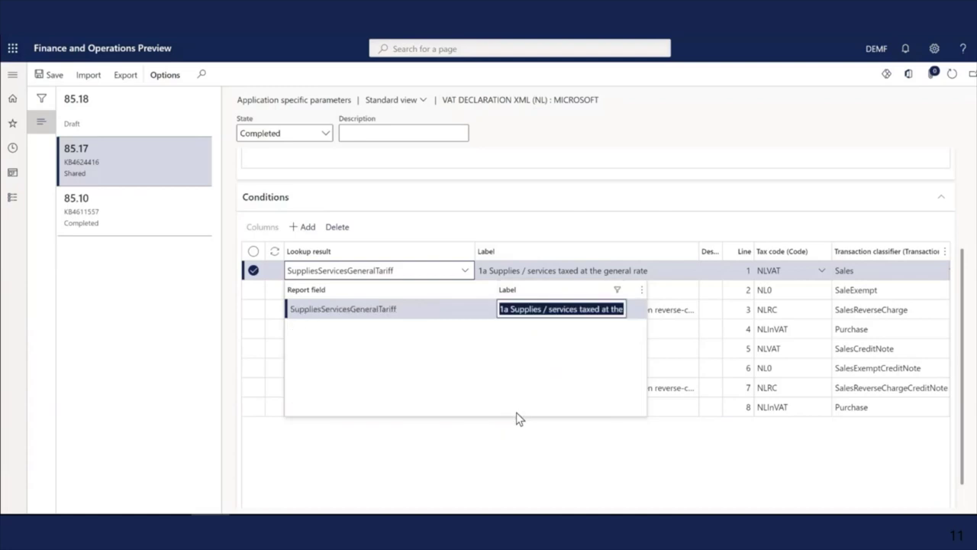
pyautogui.click(322, 308)
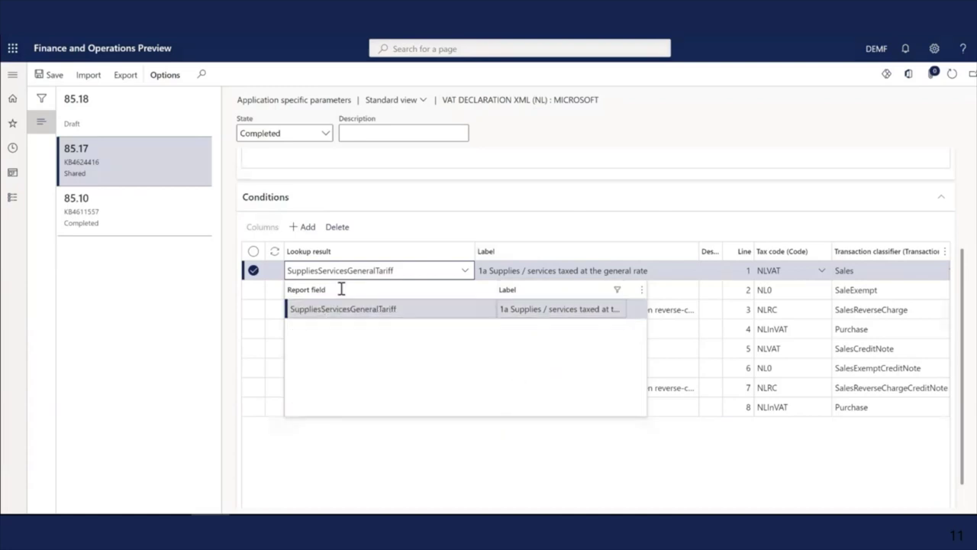
pyautogui.click(578, 268)
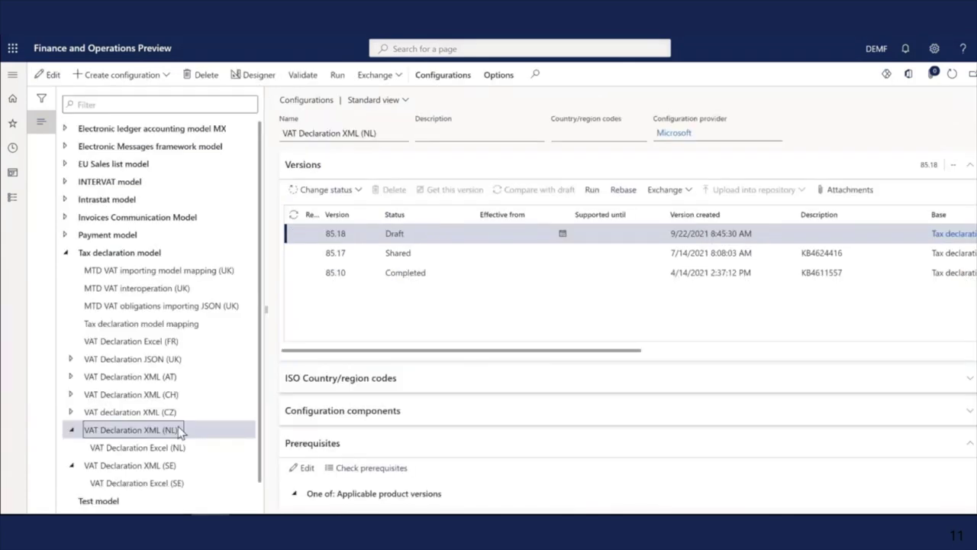
# Open the application specific parameters setup of VAT Declaration Excel (NL) and view the conditions of version 85.17.20.
pyautogui.click(149, 449)
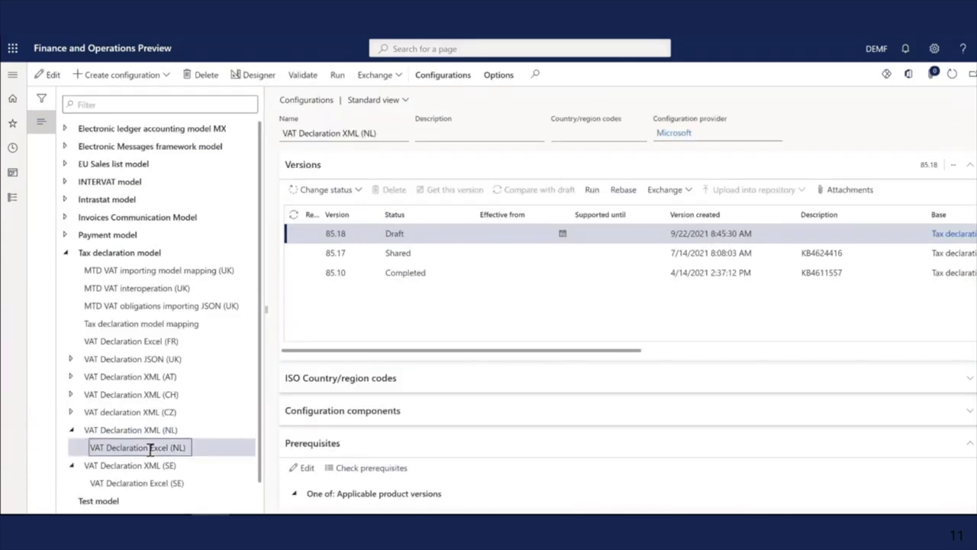
pyautogui.click(446, 77)
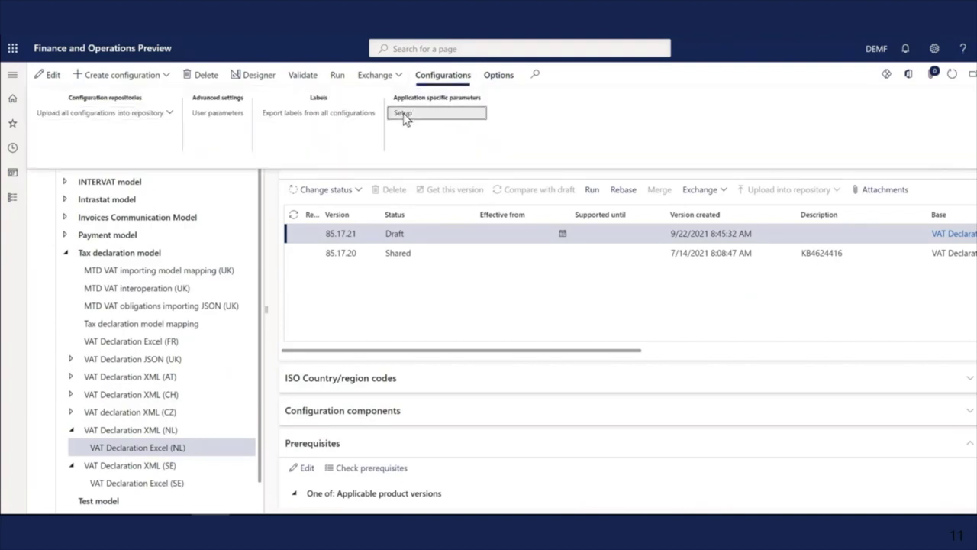
pyautogui.click(403, 114)
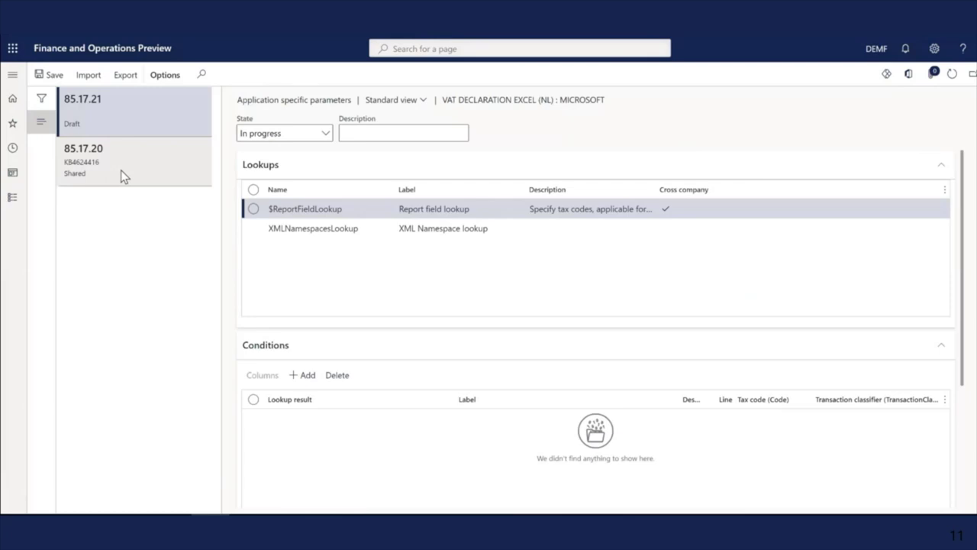
pyautogui.click(122, 176)
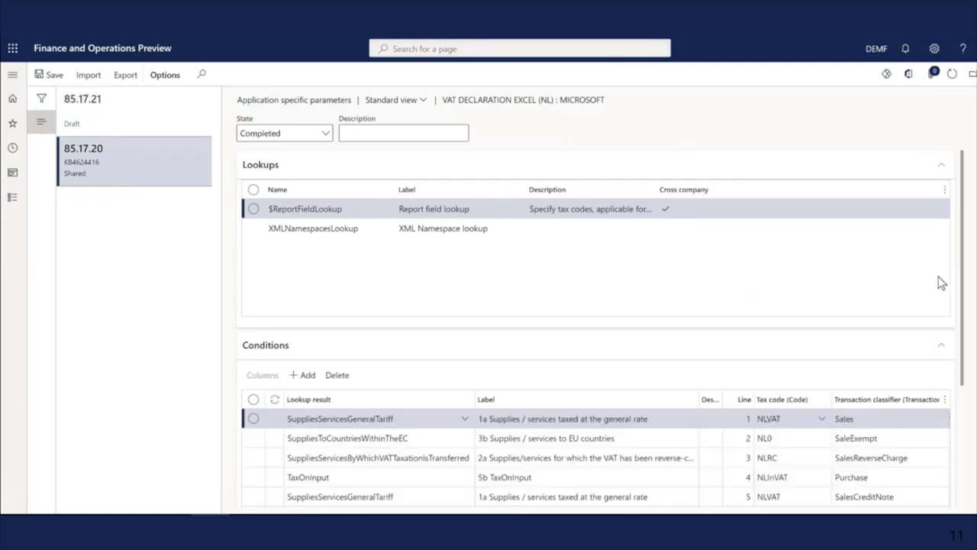
pyautogui.moveTo(962, 280); pyautogui.dragTo(972, 350)
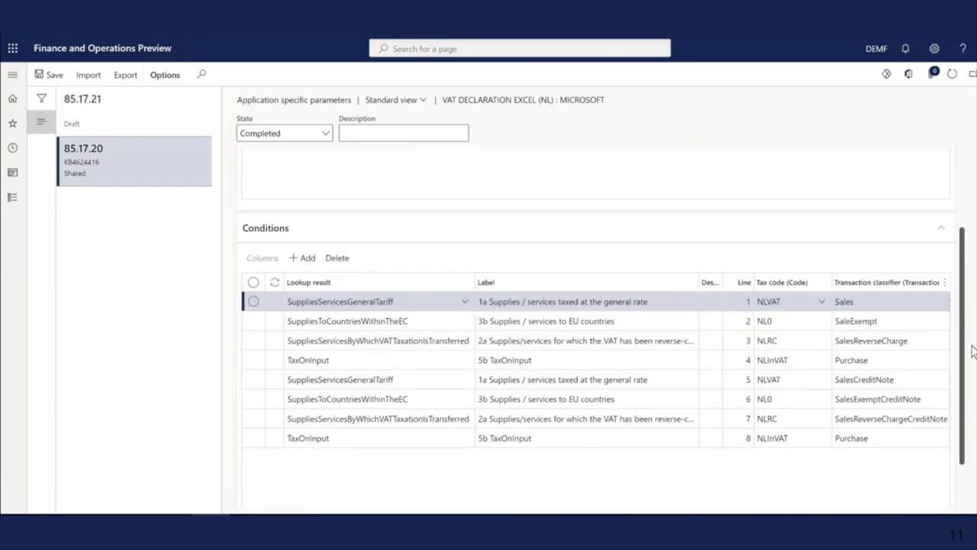
pyautogui.scroll(-1, 972, 349)
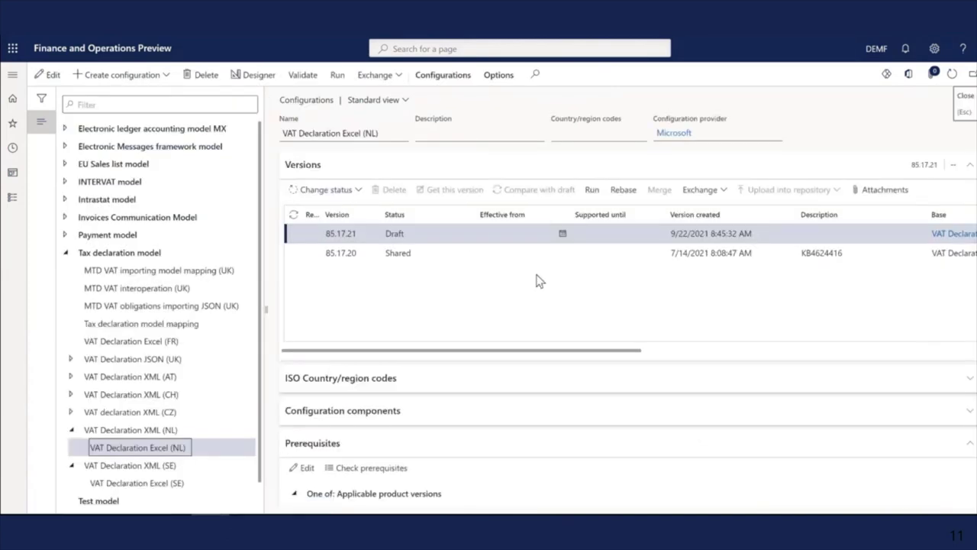
# Open the application specific parameters setup of the VAT Declaration XML (SE) format.
pyautogui.click(126, 466)
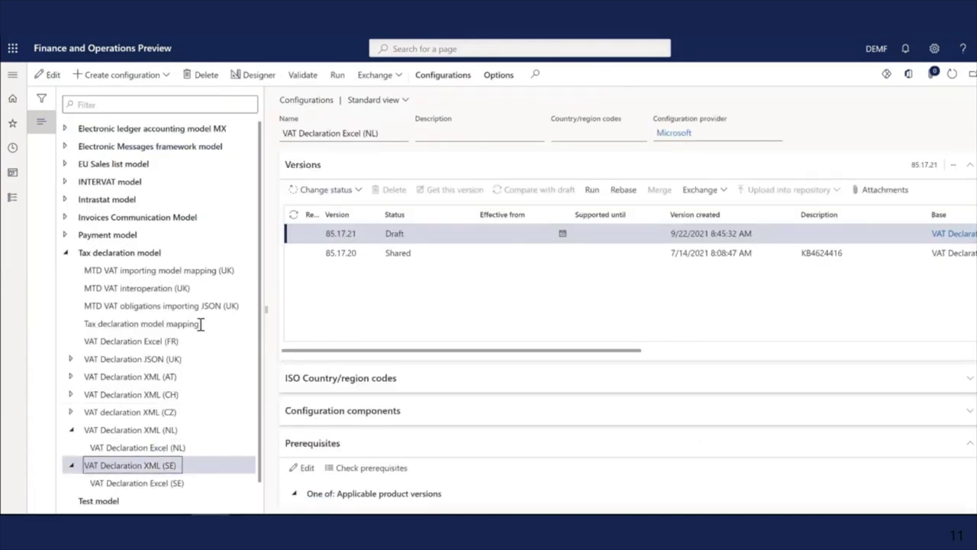
pyautogui.click(451, 81)
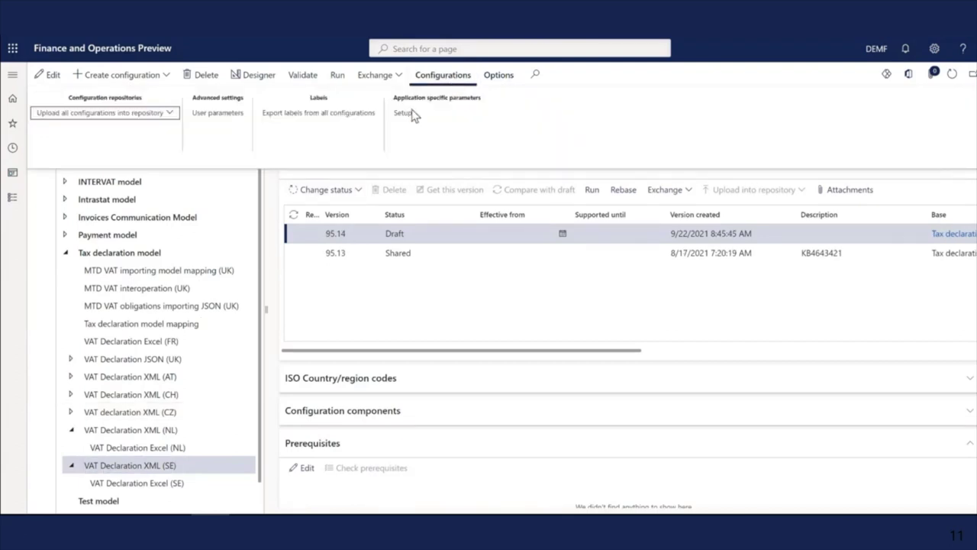
pyautogui.click(403, 120)
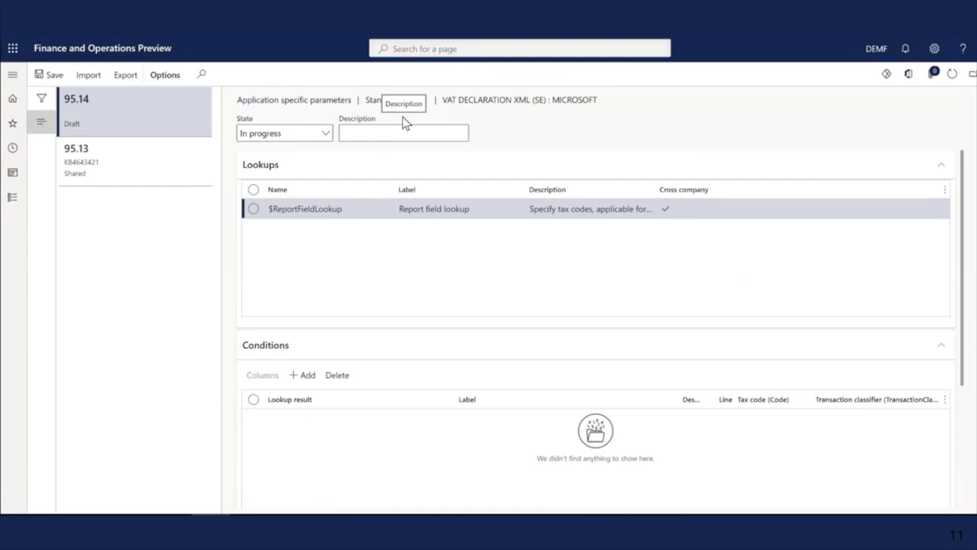
# Review the conditions of the shared version 95.13 and export its application specific parameters to a file.
pyautogui.click(126, 163)
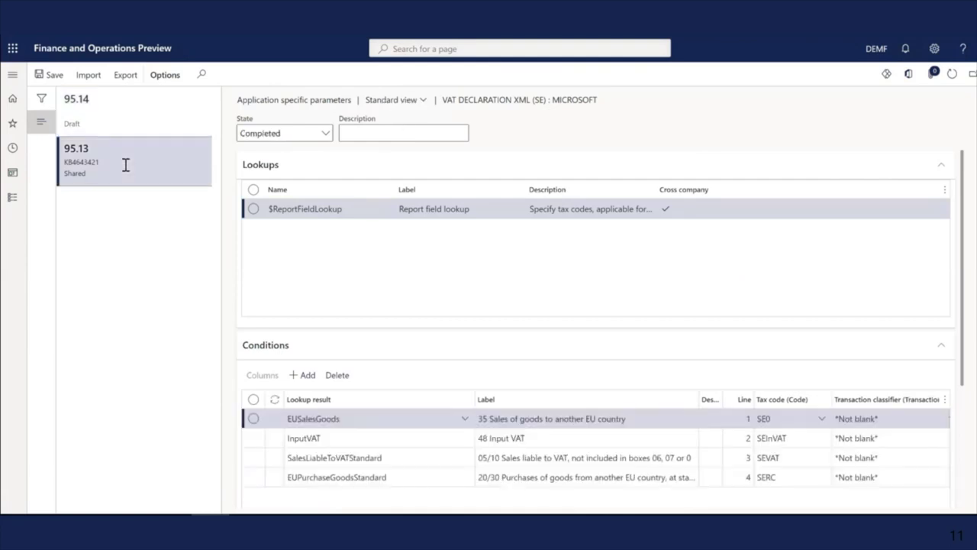
pyautogui.scroll(-2, 968, 292)
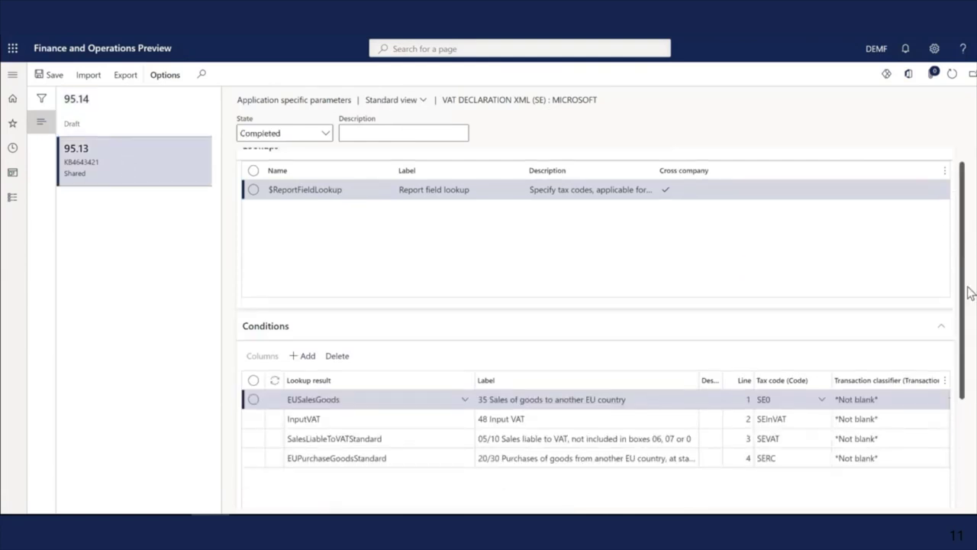
pyautogui.scroll(-3, 968, 292)
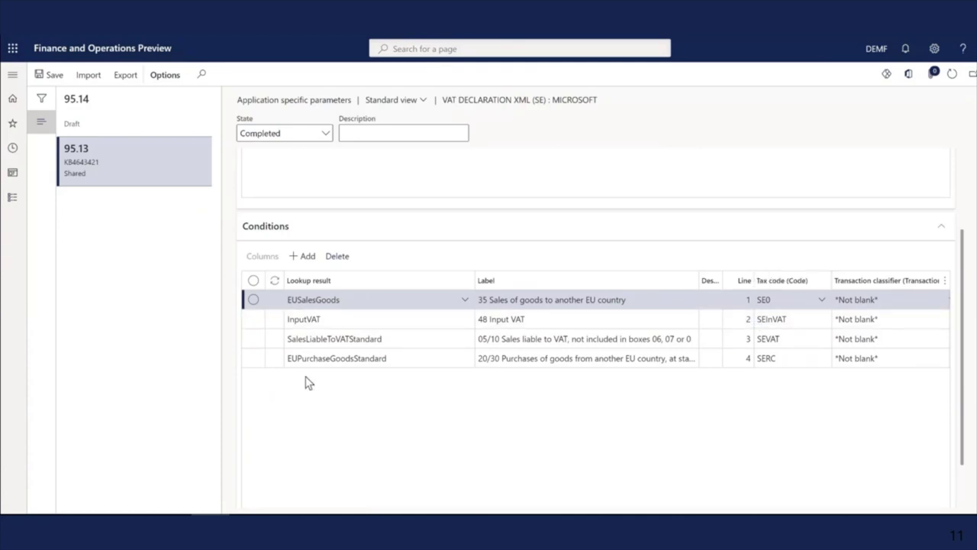
pyautogui.click(130, 79)
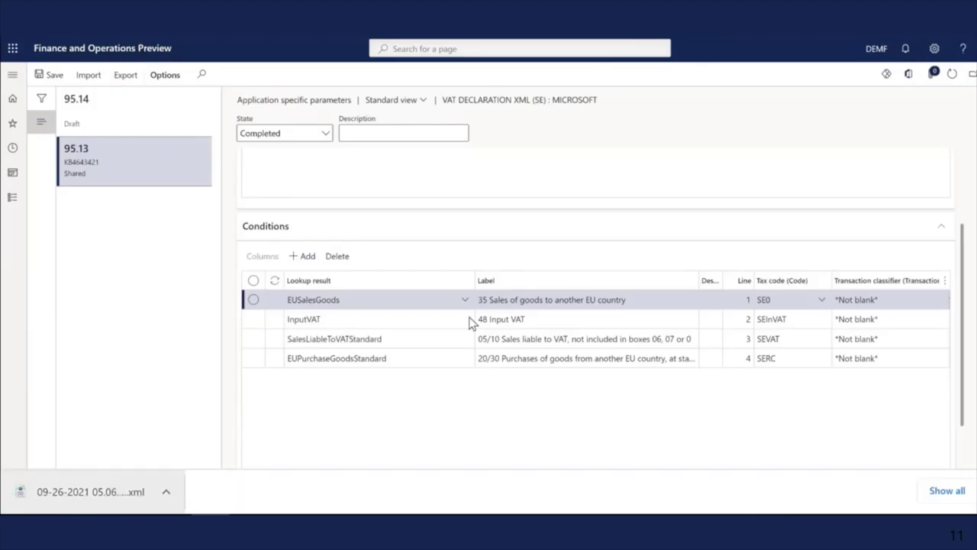
# Leave the XML (SE) parameters and open the application specific parameters setup of the VAT Declaration Excel (SE) format.
pyautogui.click(972, 75)
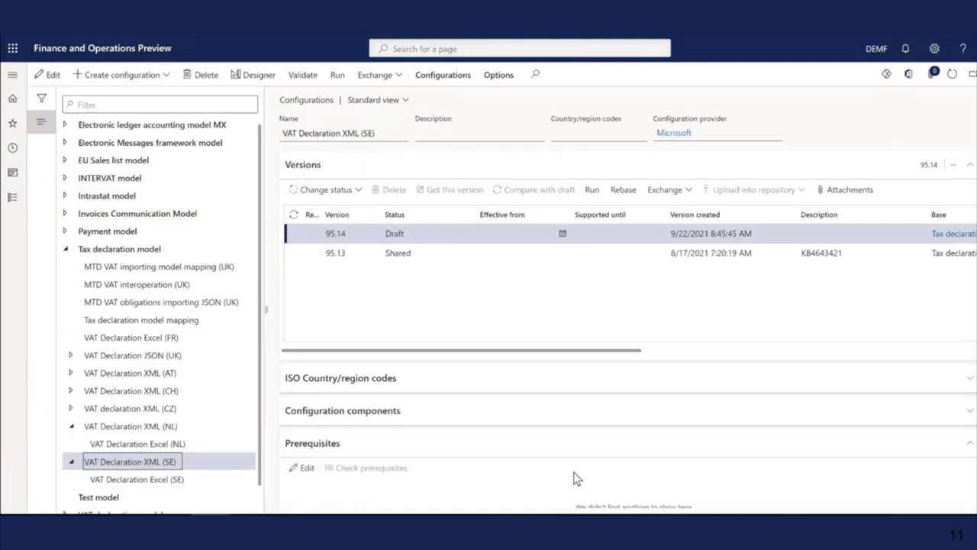
pyautogui.click(135, 479)
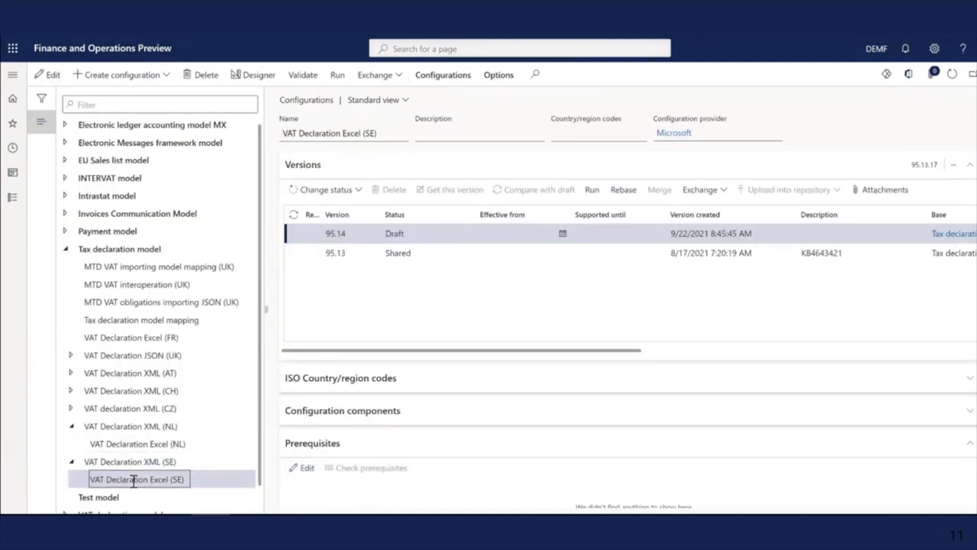
pyautogui.click(453, 81)
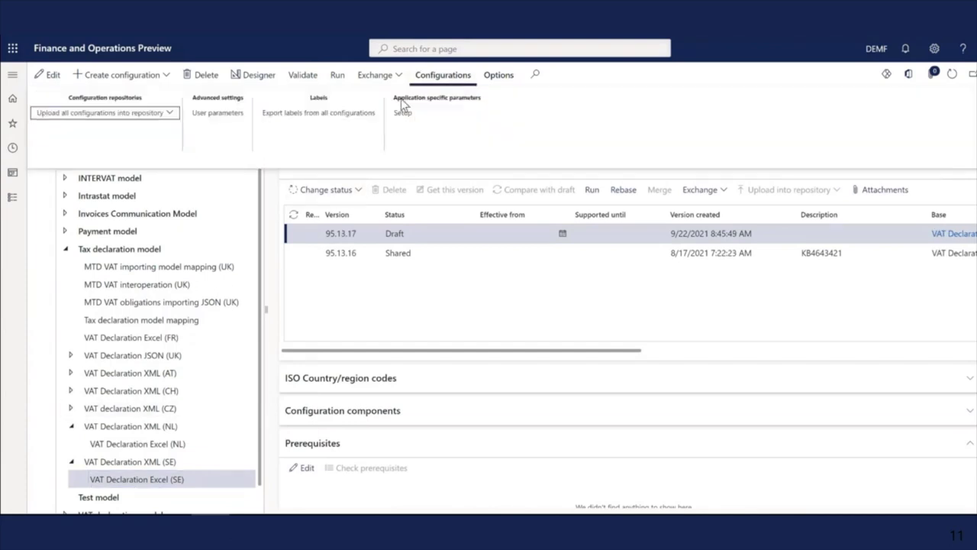
pyautogui.click(401, 117)
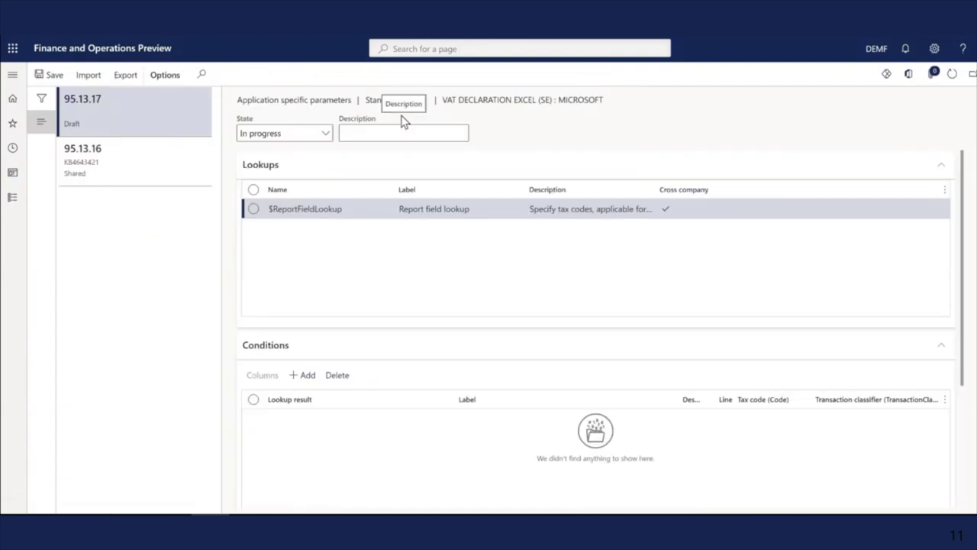
# Import the exported file "09-26-2021 05.06.39 pm_VAT Declaration XML (SE).95.13" into the shared version 95.13.16, overriding its current settings.
pyautogui.click(111, 162)
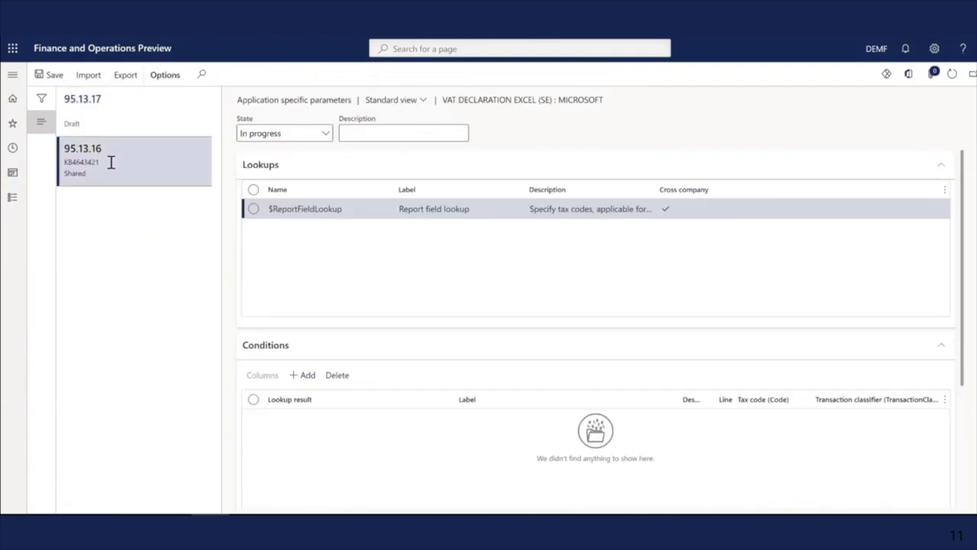
pyautogui.click(86, 77)
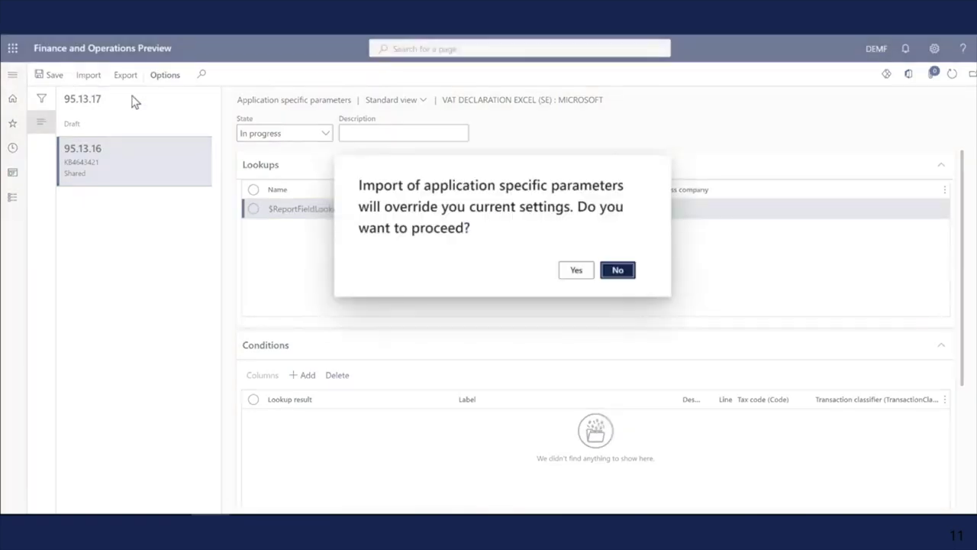
pyautogui.click(576, 269)
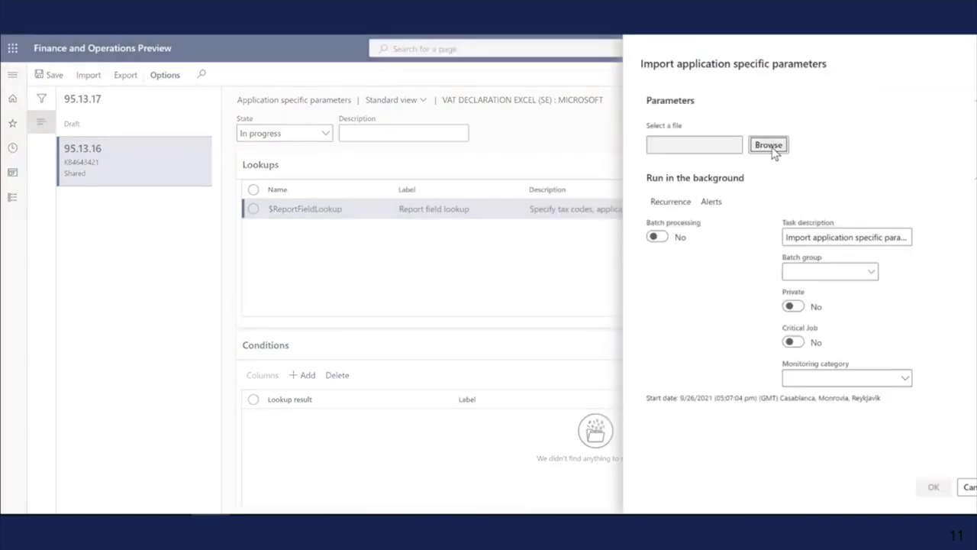
pyautogui.click(769, 146)
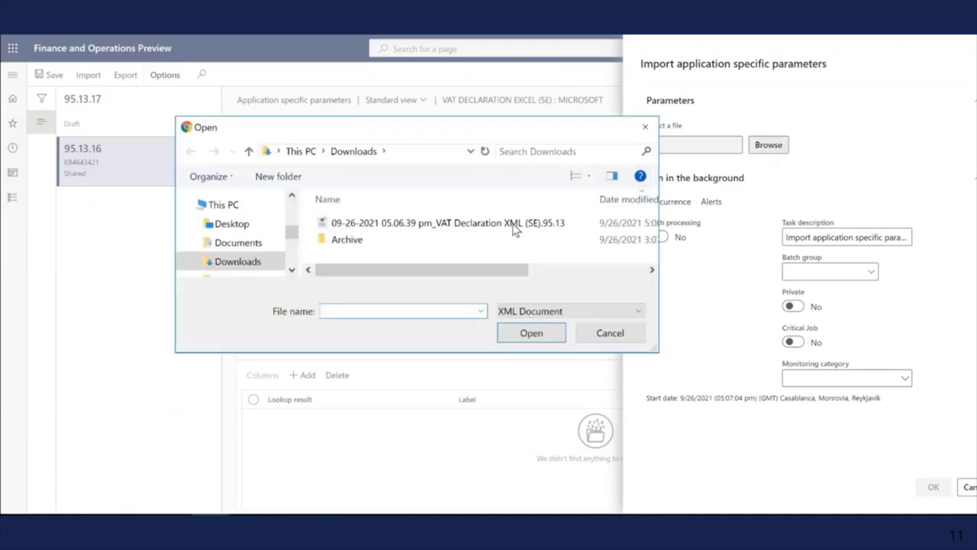
pyautogui.click(515, 223)
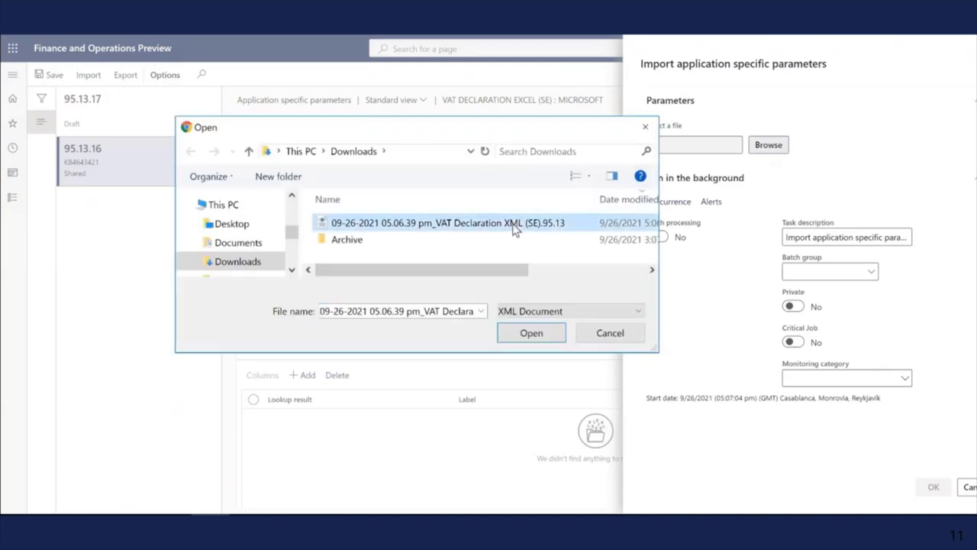
pyautogui.click(532, 334)
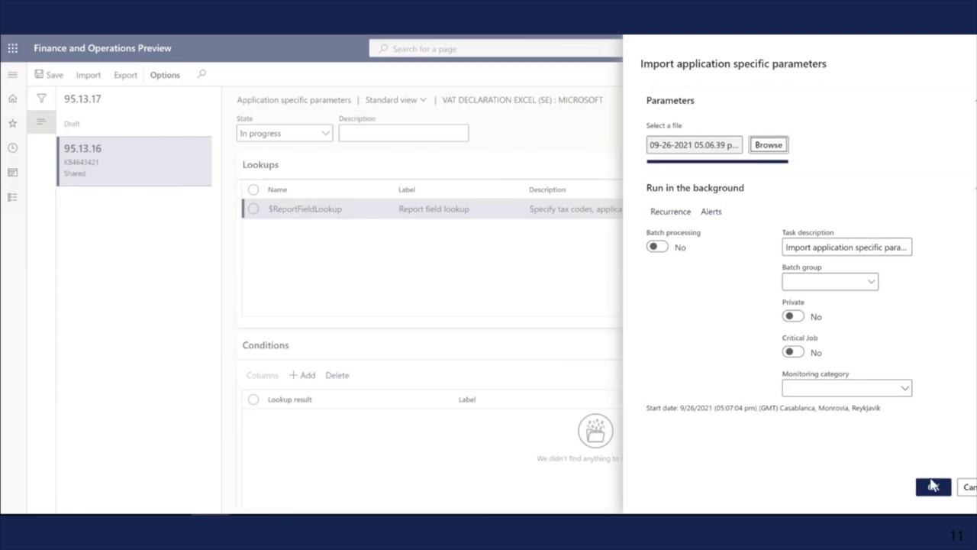
pyautogui.click(933, 489)
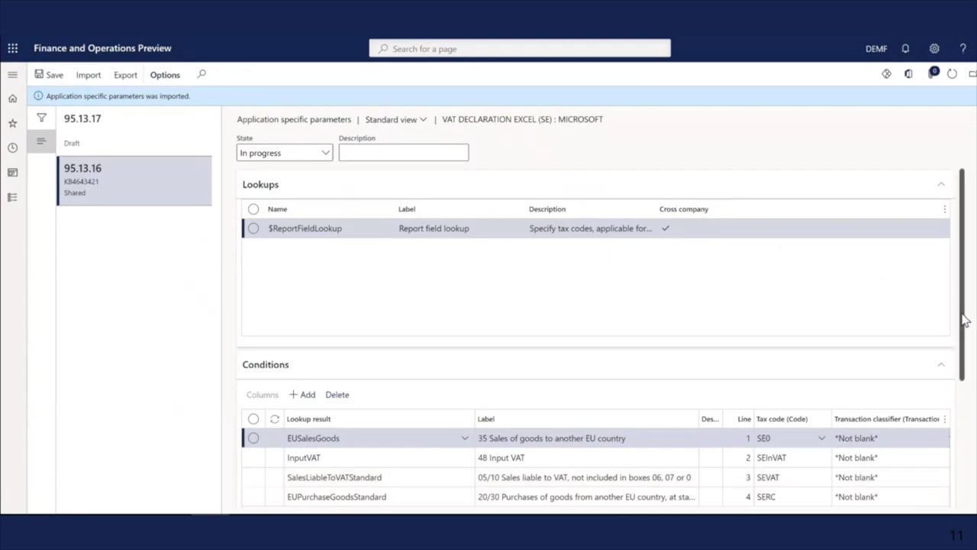
# Review the imported conditions of version 95.13.16, set its state to Completed, save, and close the configuration pages.
pyautogui.scroll(-3, 965, 321)
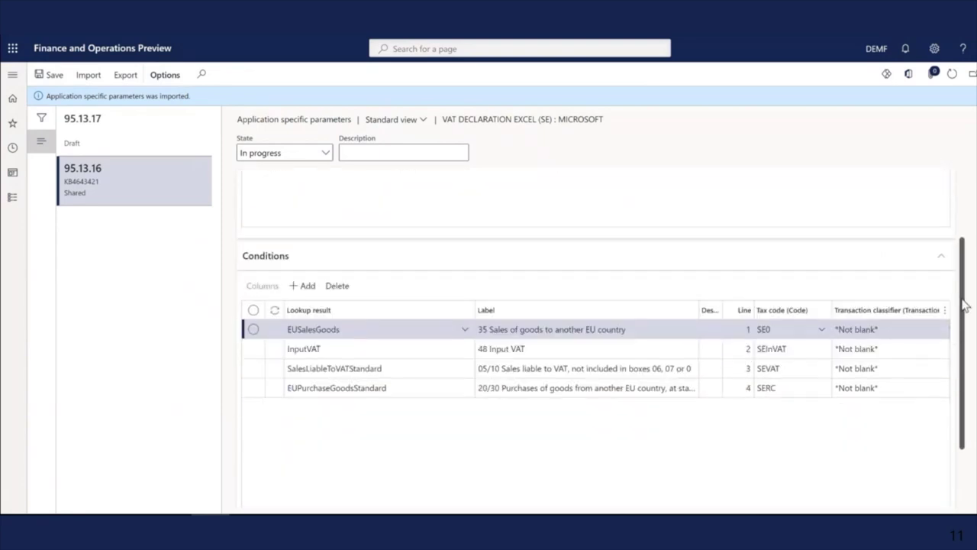
pyautogui.scroll(3, 965, 306)
pyautogui.click(327, 154)
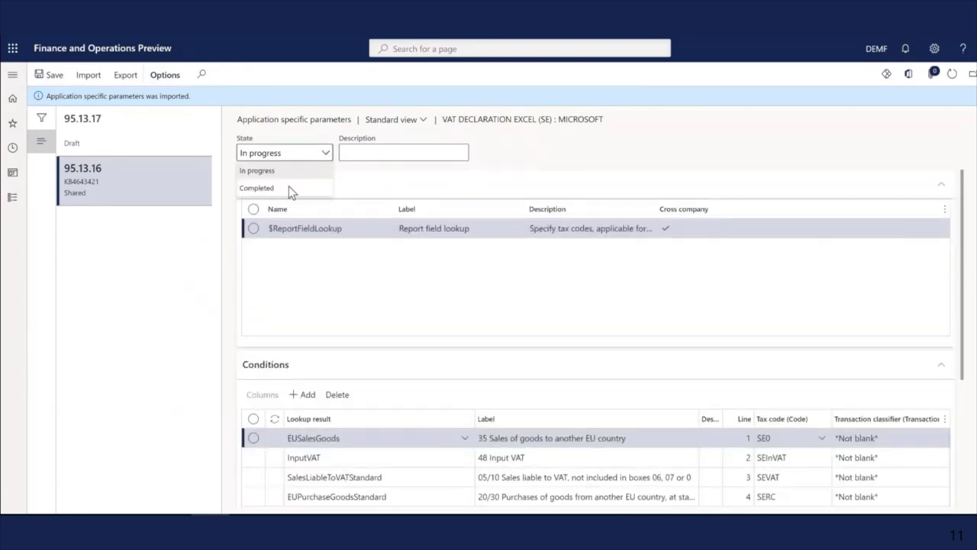
pyautogui.click(285, 187)
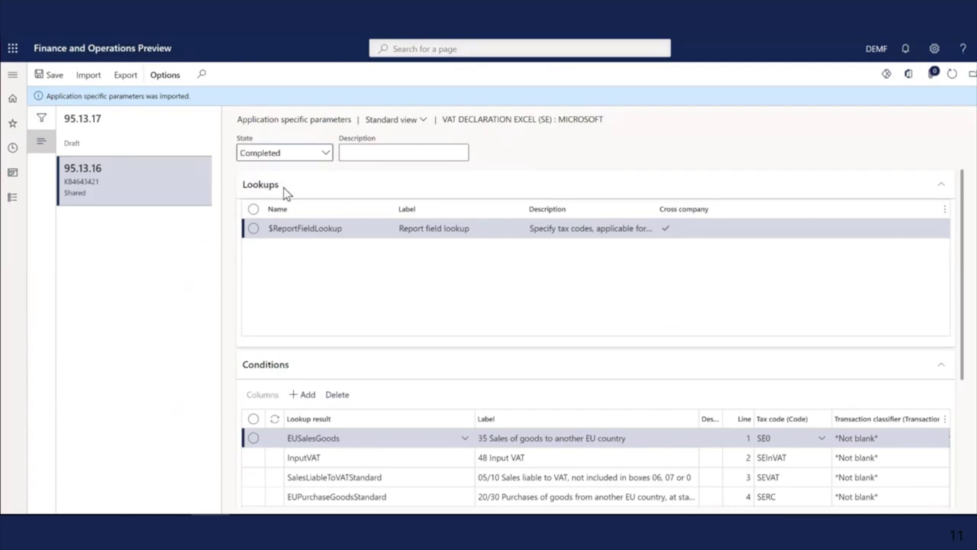
pyautogui.click(51, 75)
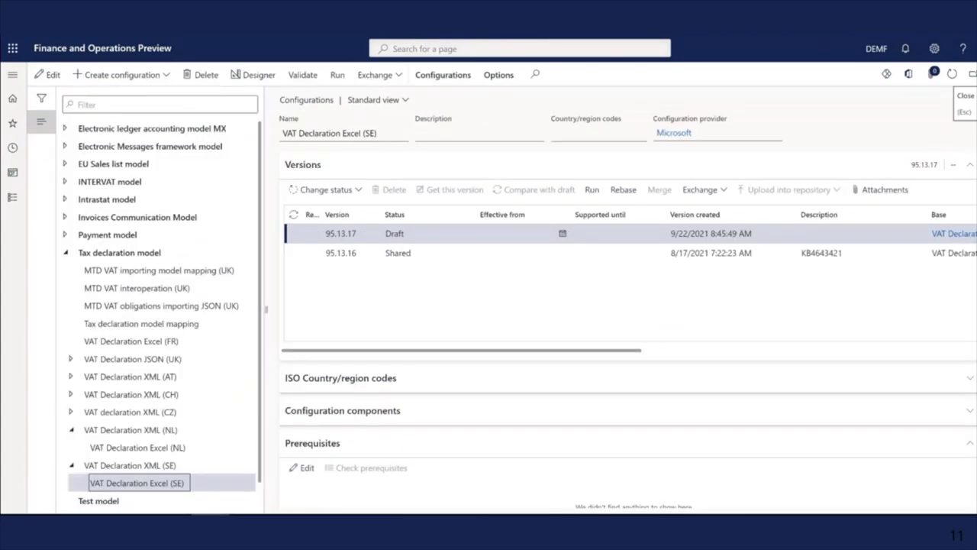
pyautogui.press('Escape')
pyautogui.press('Escape')
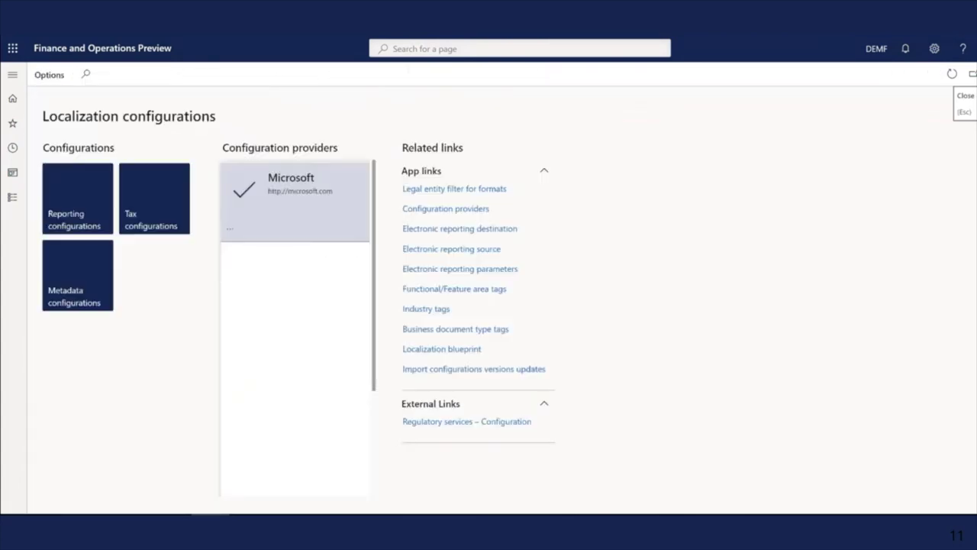
# Open General ledger parameters from the Tax module's setup and view the sales tax electronic reporting format mappings for countries/regions.
pyautogui.click(12, 74)
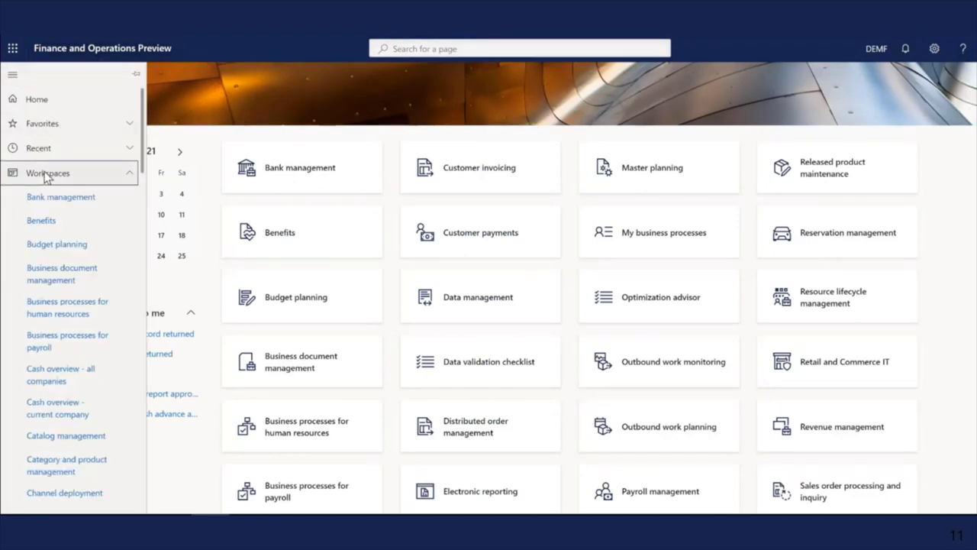
pyautogui.click(43, 173)
pyautogui.click(39, 199)
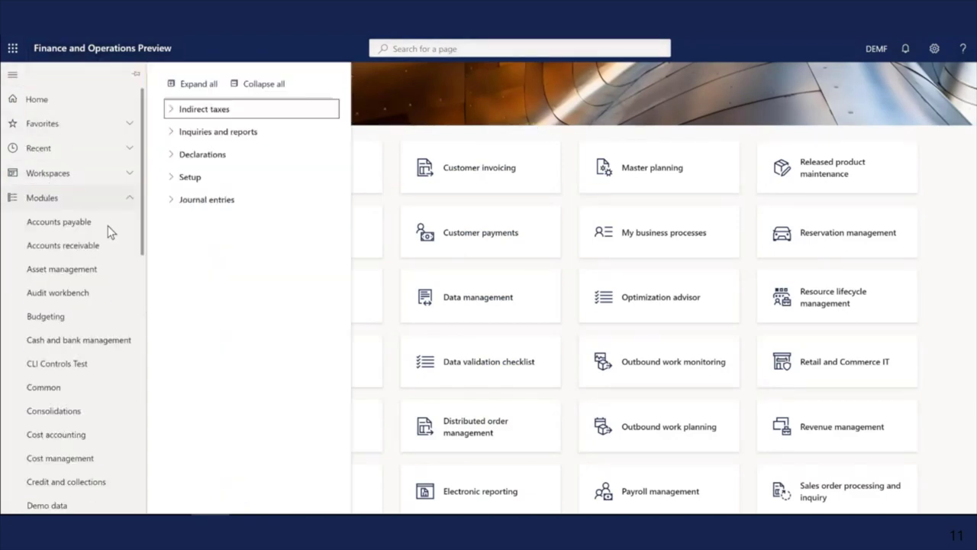
pyautogui.moveTo(144, 252); pyautogui.dragTo(153, 476)
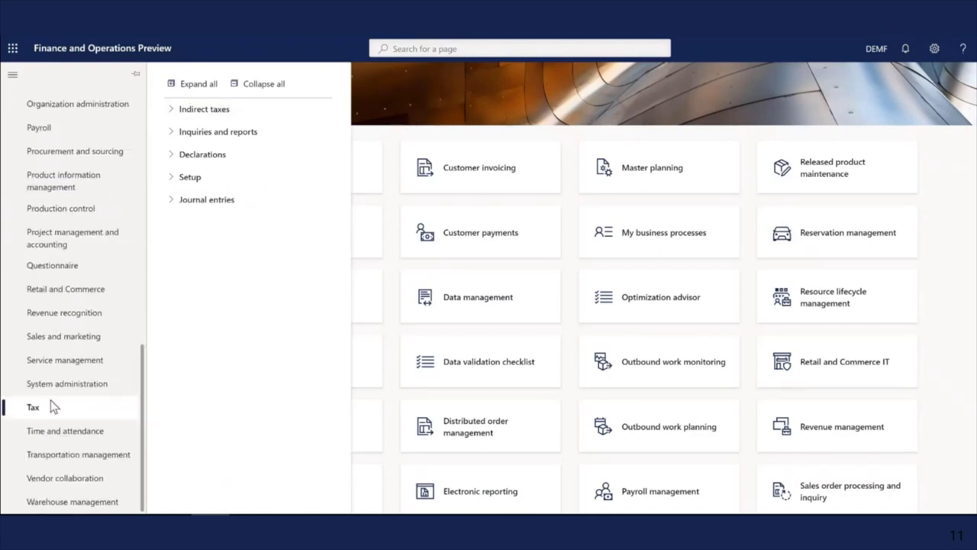
pyautogui.click(170, 181)
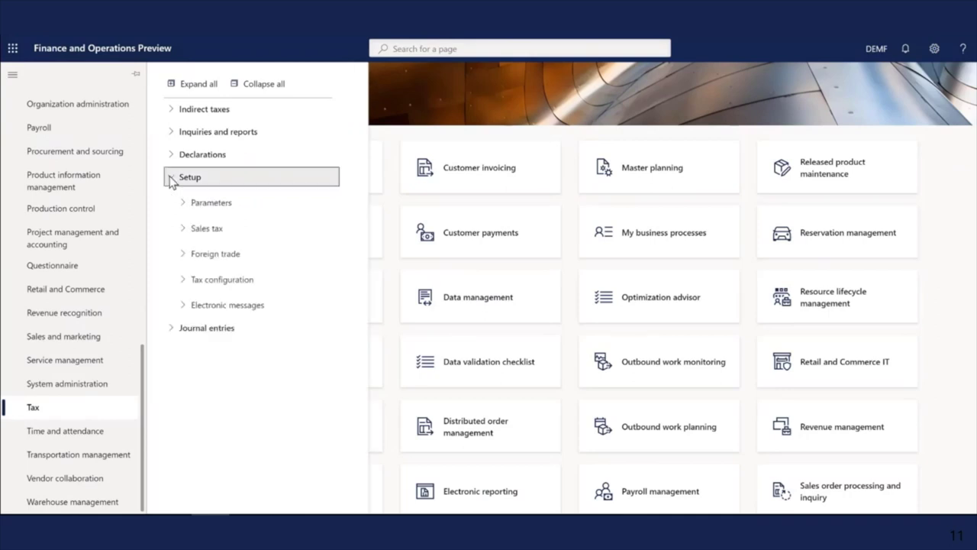
pyautogui.click(187, 203)
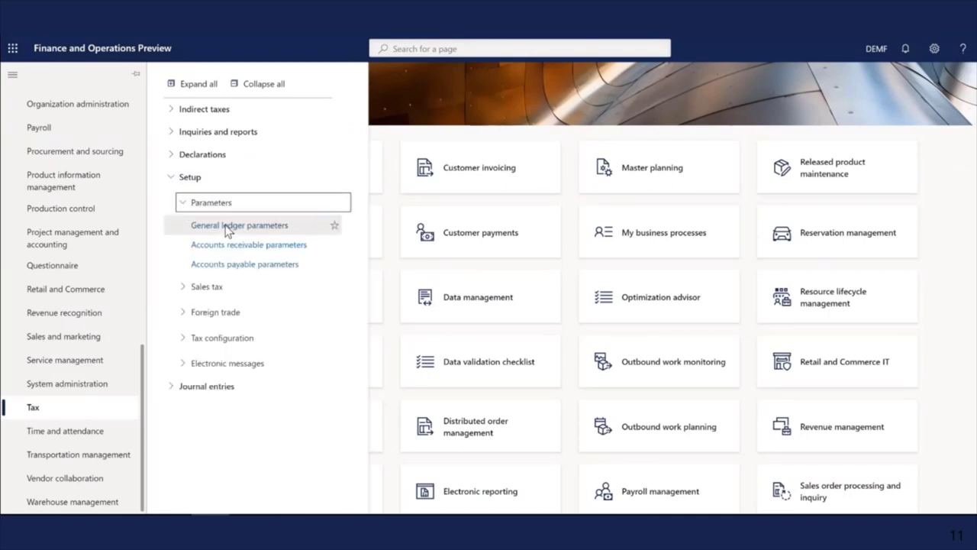
pyautogui.click(226, 226)
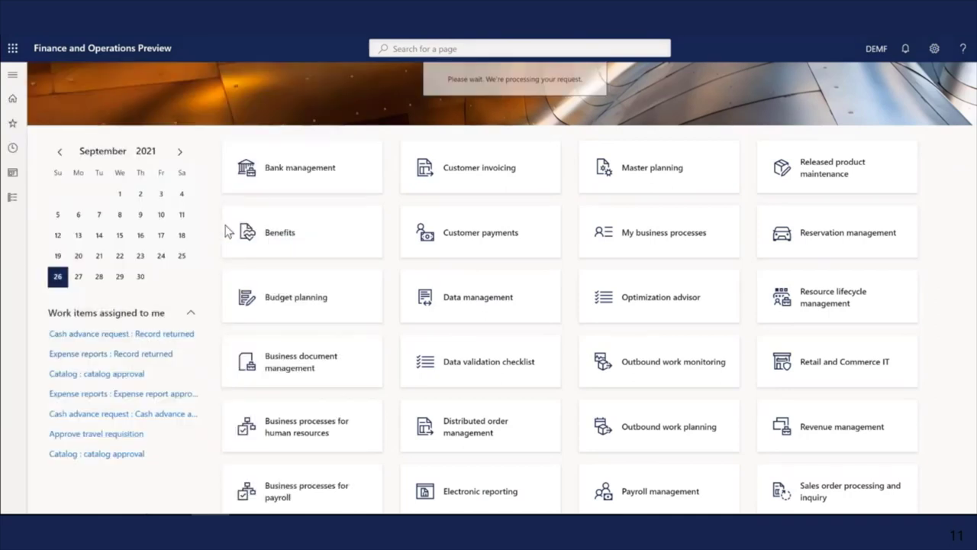
pyautogui.click(80, 188)
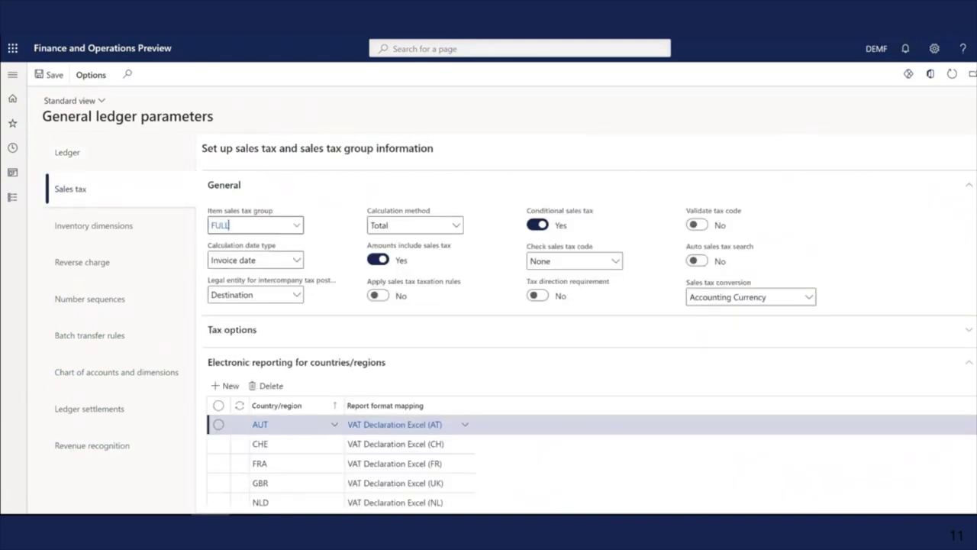
pyautogui.scroll(-2, 588, 328)
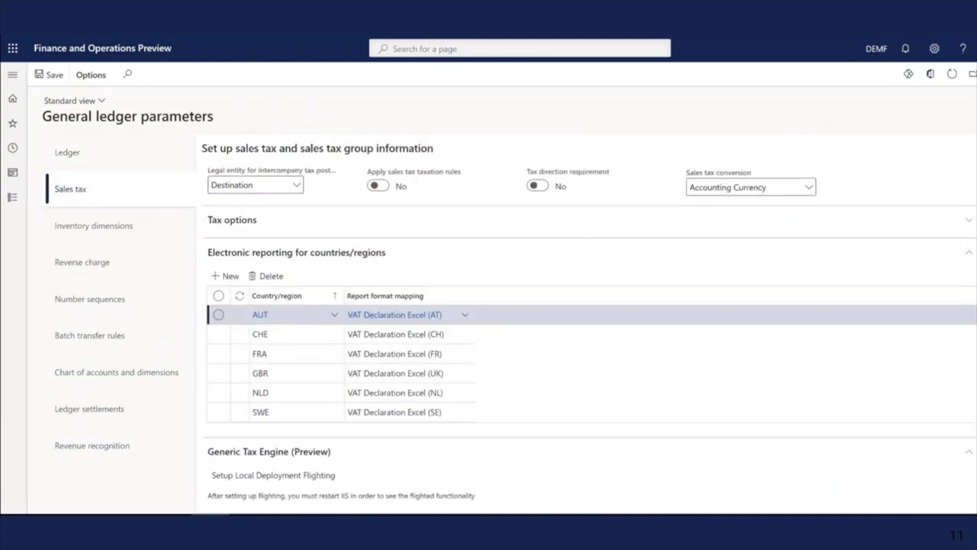
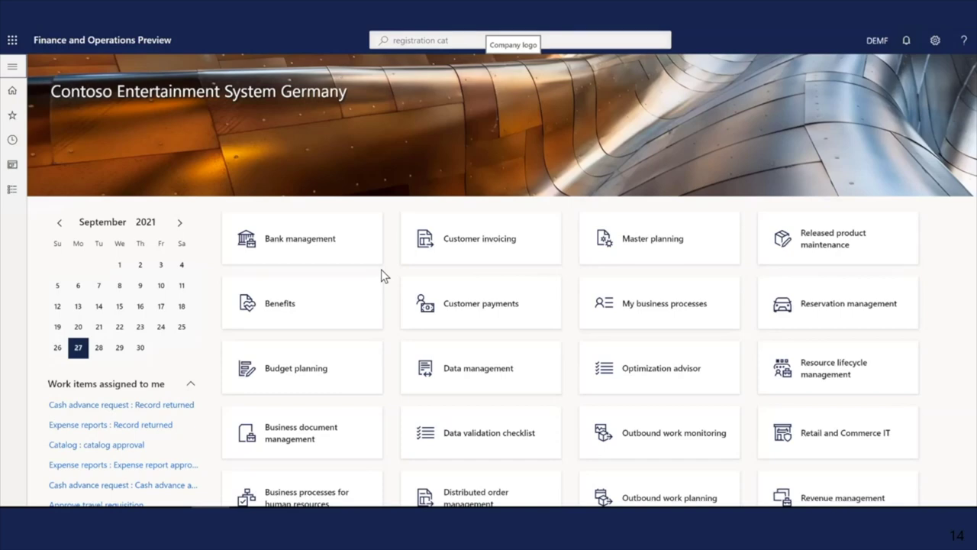
# Open Report sales tax for settlement period from the Tax module's sales tax declarations.
pyautogui.click(11, 73)
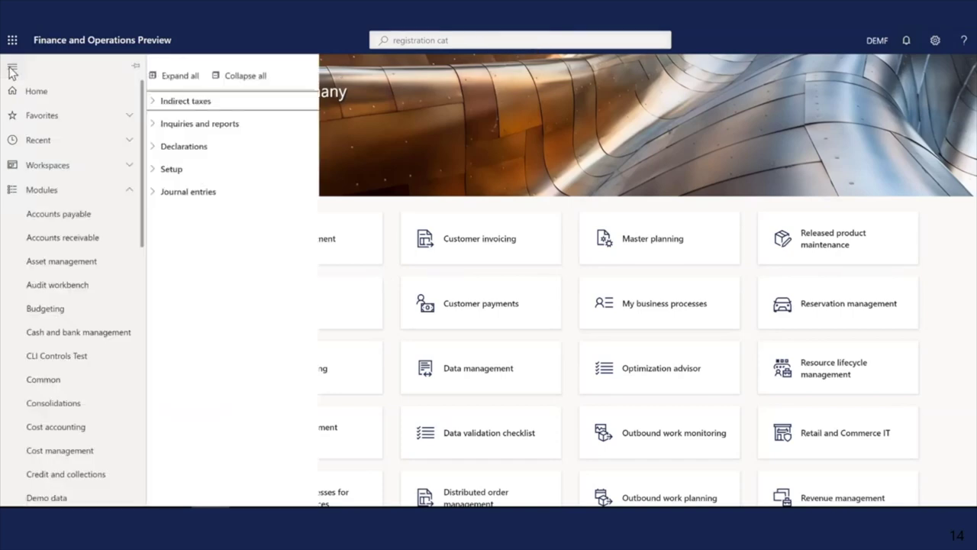
pyautogui.scroll(-2, 140, 278)
pyautogui.moveTo(141, 279); pyautogui.dragTo(142, 397)
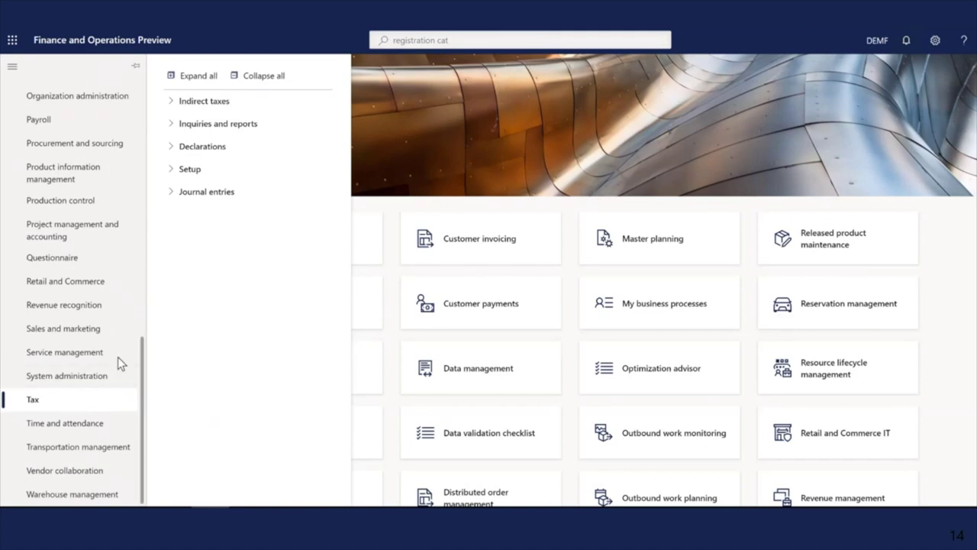
pyautogui.click(171, 149)
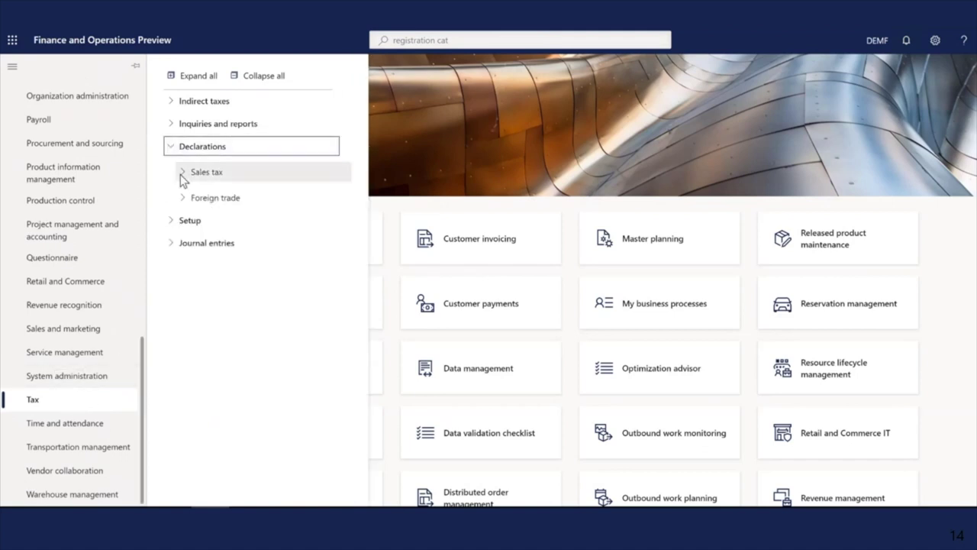
pyautogui.click(181, 176)
pyautogui.click(229, 195)
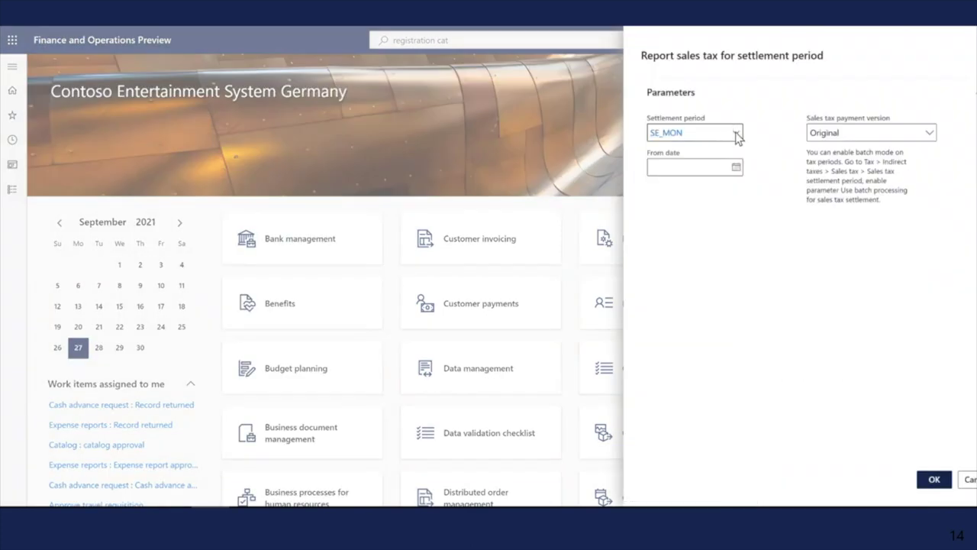
# Set the report to settlement period NL_MON, from date 10/1/2021, with payment version Original, and accept the print settings without batch processing.
pyautogui.click(737, 134)
pyautogui.click(667, 249)
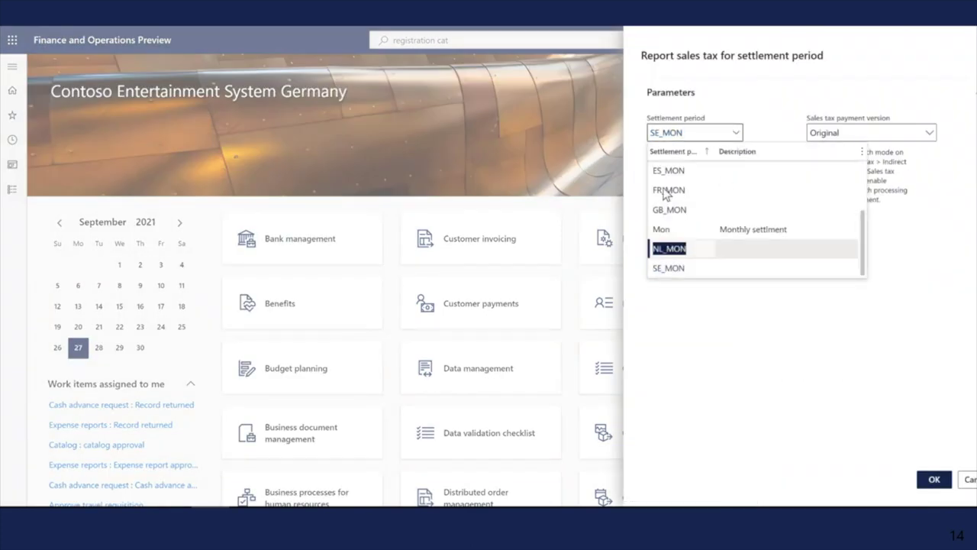
pyautogui.click(675, 168)
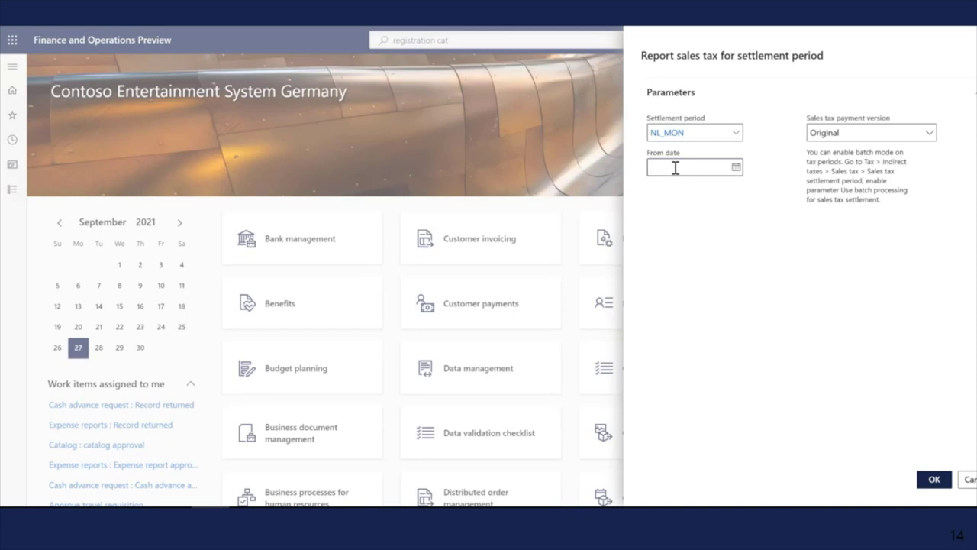
pyautogui.write('10/1/2021')
pyautogui.click(930, 133)
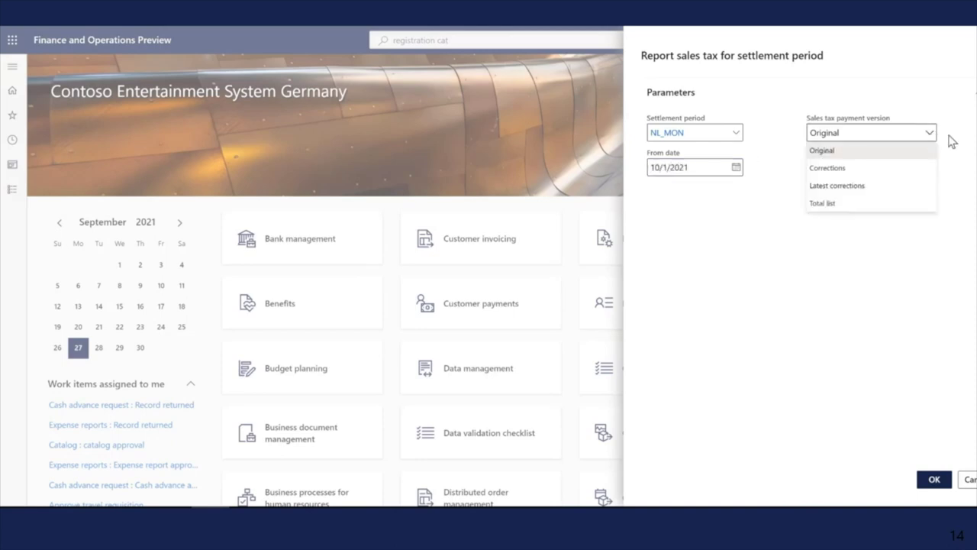
pyautogui.click(954, 145)
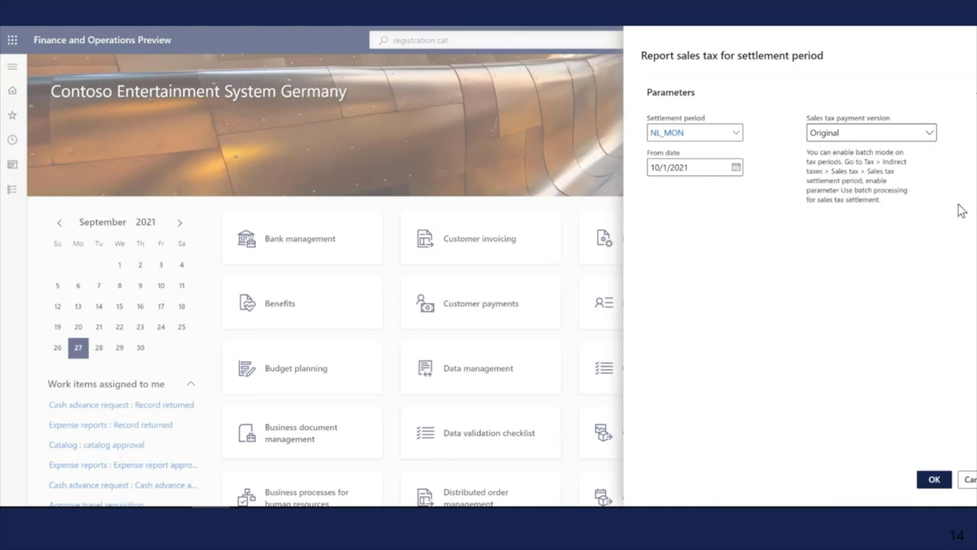
pyautogui.click(934, 481)
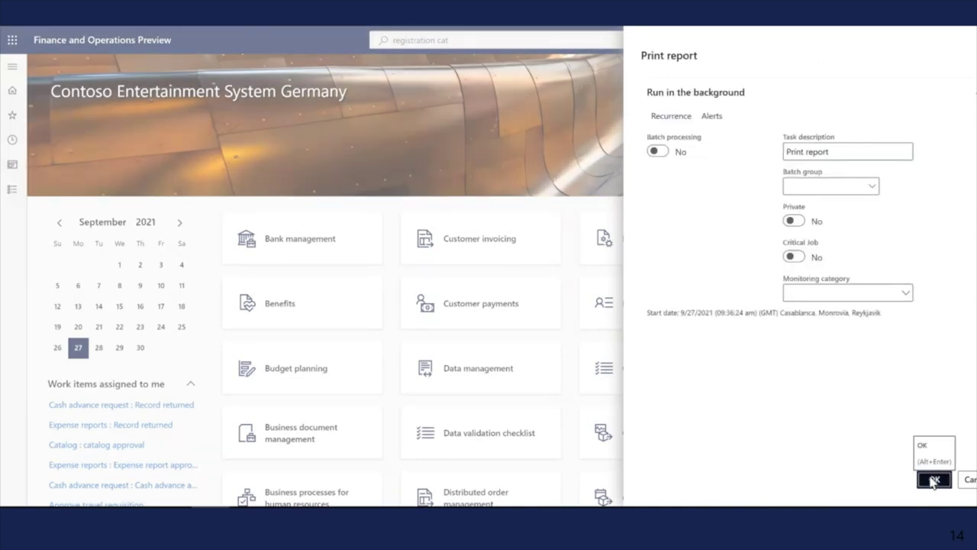
pyautogui.click(934, 480)
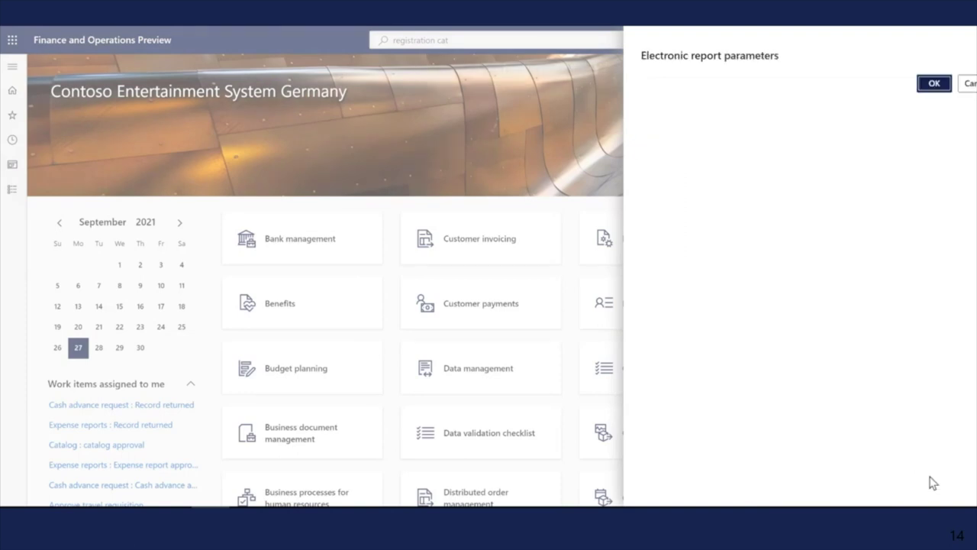
# Generate the Dutch VAT declaration with the electronic report parameters as they are and open the downloaded Excel file.
pyautogui.click(935, 84)
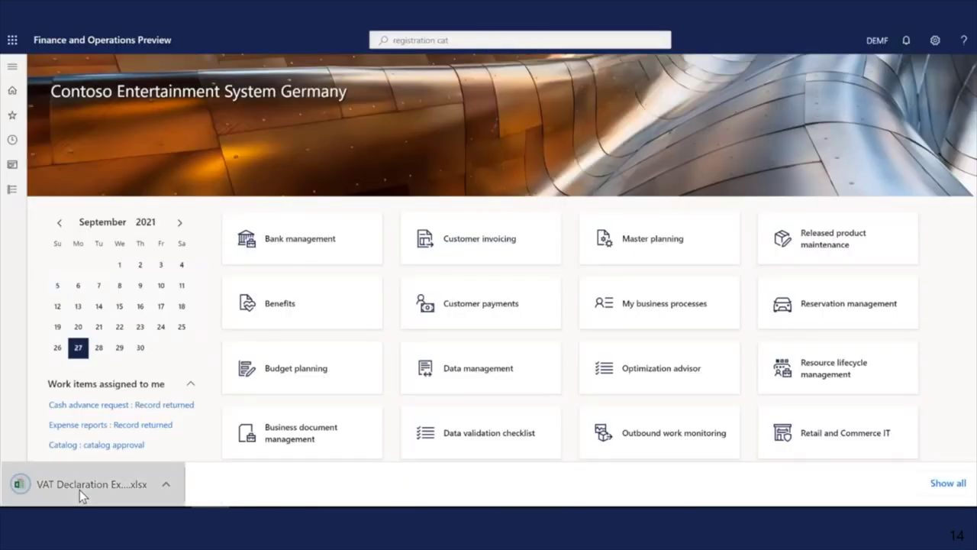
pyautogui.click(79, 489)
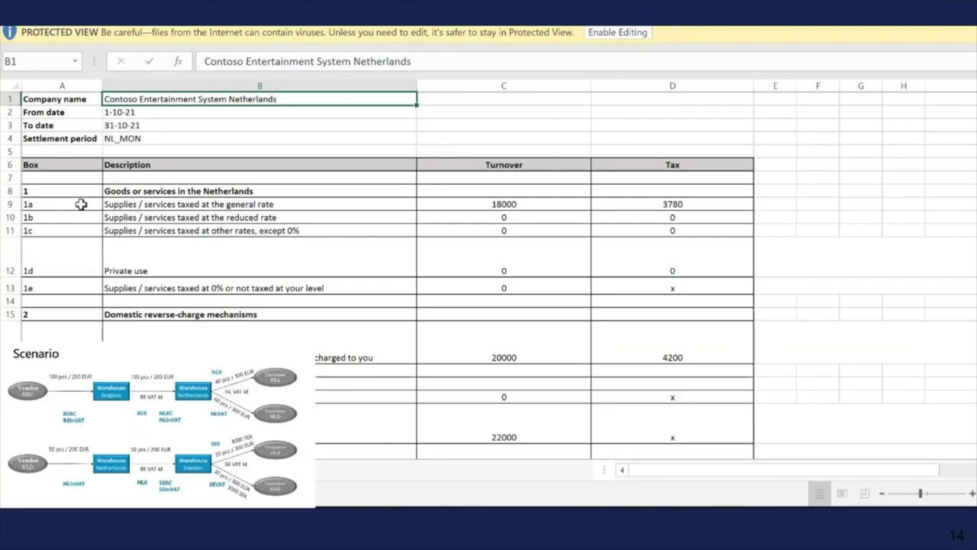
# Examine the Dutch VAT declaration rows for boxes 1a, 2a, 3b and 5b, covering general-rate supplies, reverse charge, EU supplies and input tax.
pyautogui.moveTo(81, 204); pyautogui.dragTo(684, 204)
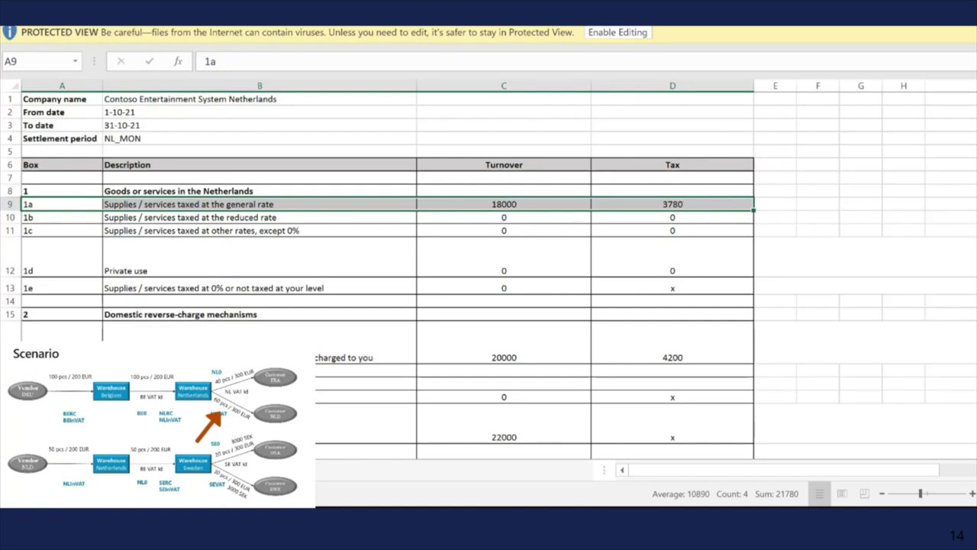
pyautogui.scroll(-2, 489, 267)
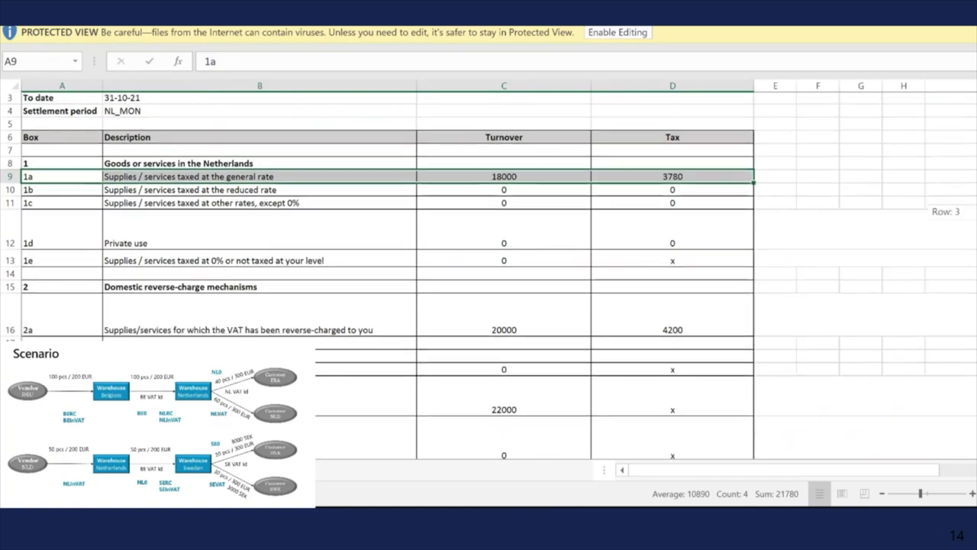
pyautogui.scroll(-2, 938, 334)
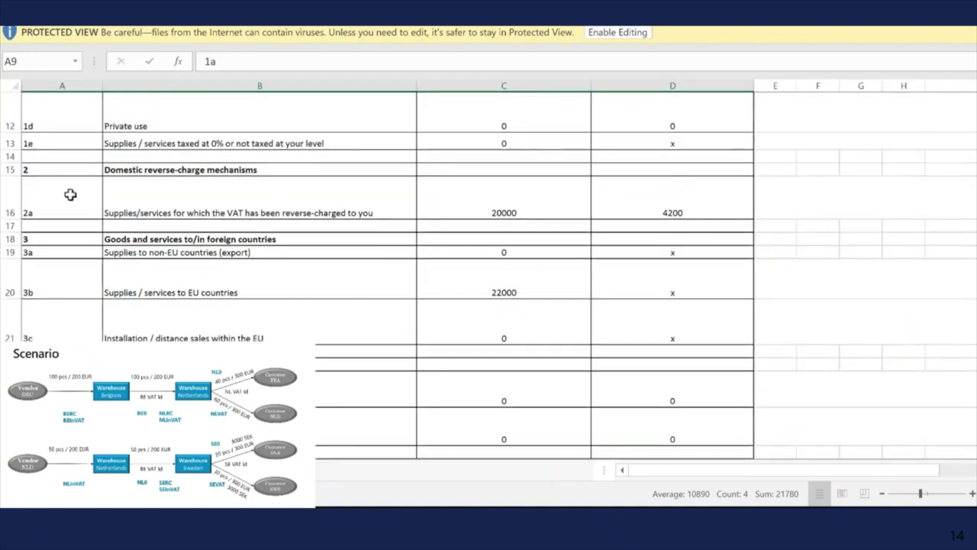
pyautogui.moveTo(69, 196); pyautogui.dragTo(654, 212)
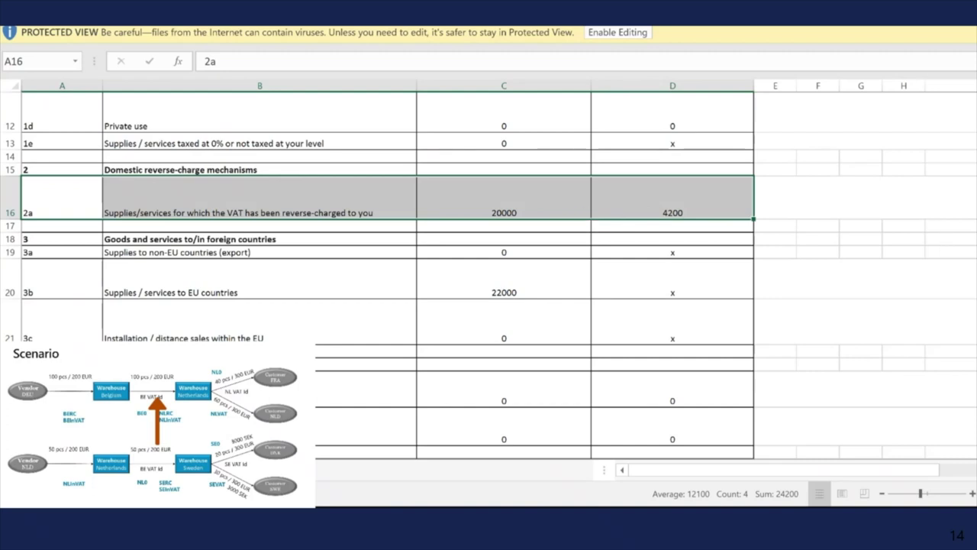
pyautogui.moveTo(974, 230); pyautogui.dragTo(974, 236)
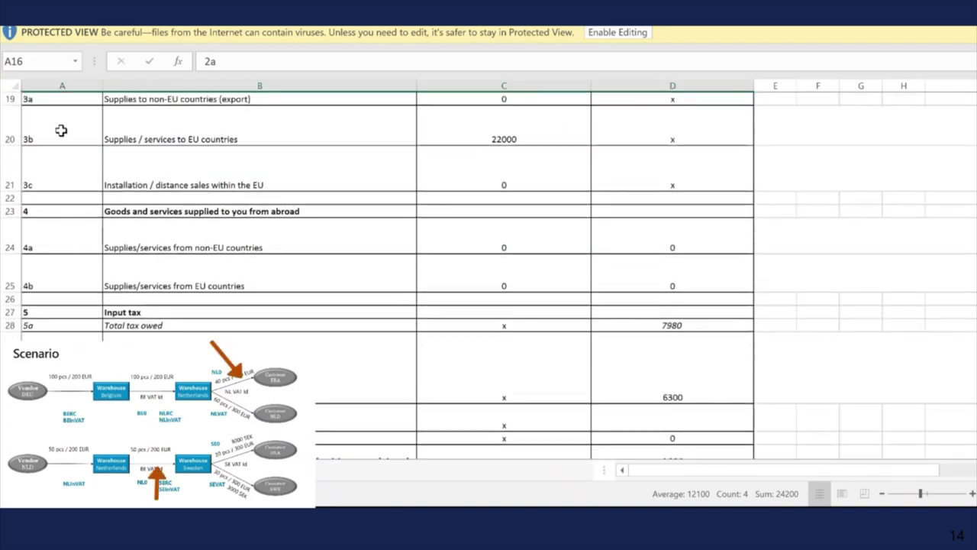
pyautogui.click(84, 134)
pyautogui.moveTo(344, 155); pyautogui.dragTo(633, 135)
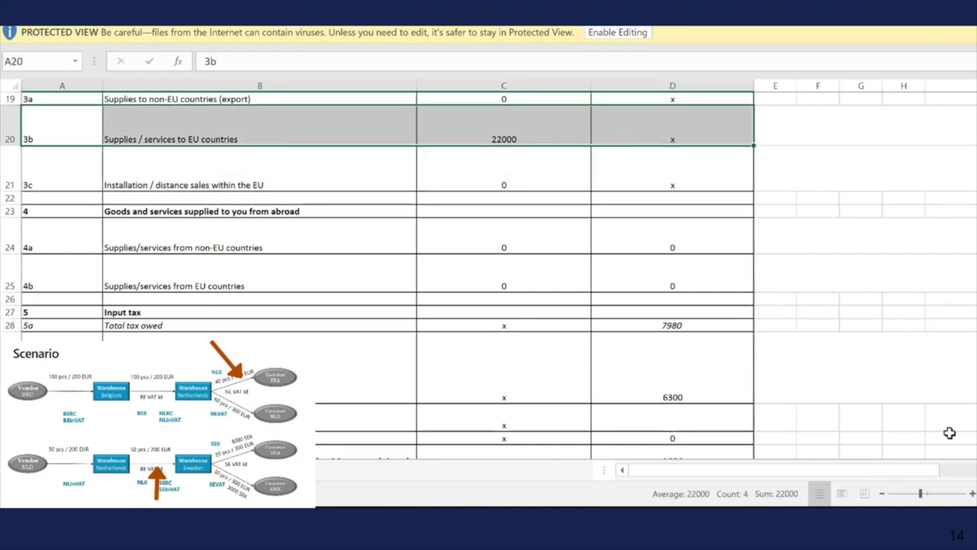
pyautogui.scroll(-3, 348, 234)
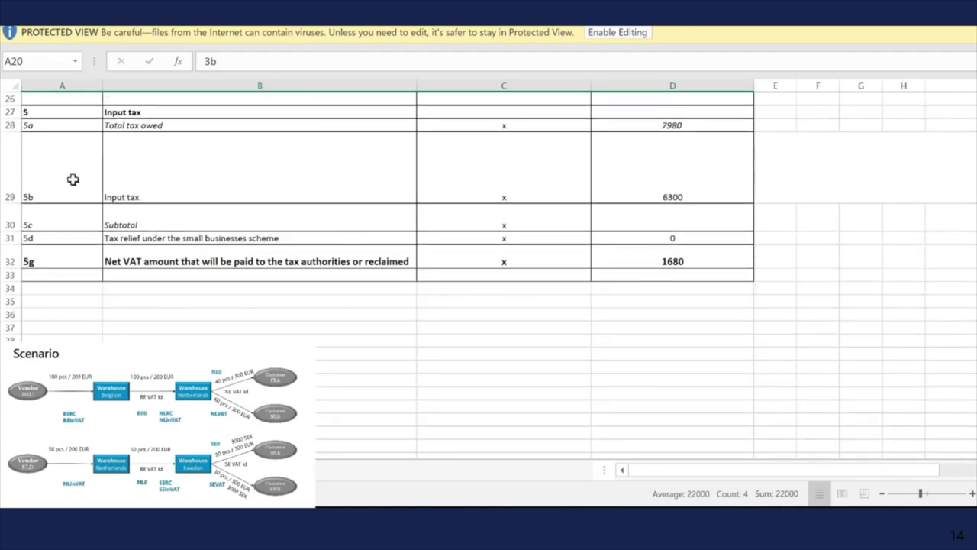
pyautogui.moveTo(72, 179); pyautogui.dragTo(689, 187)
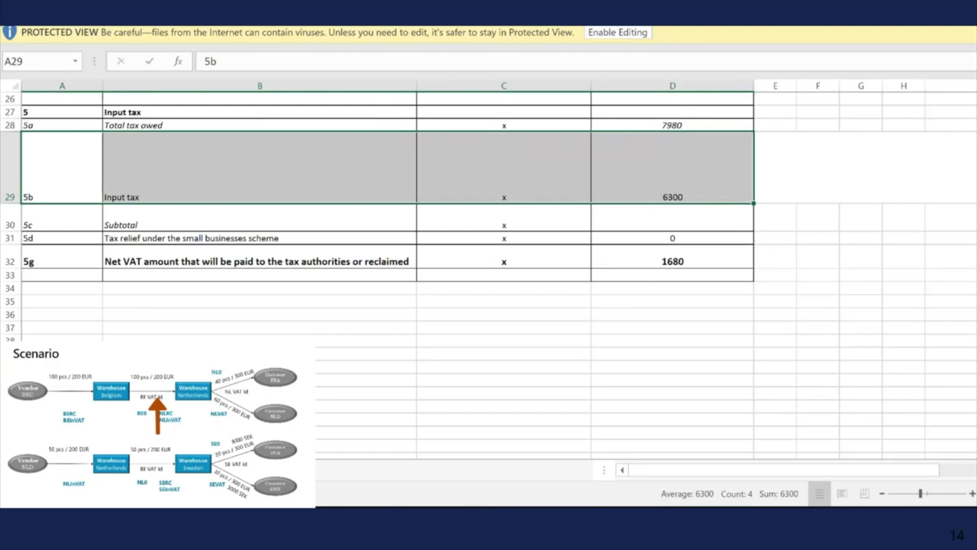
pyautogui.scroll(8, 488, 275)
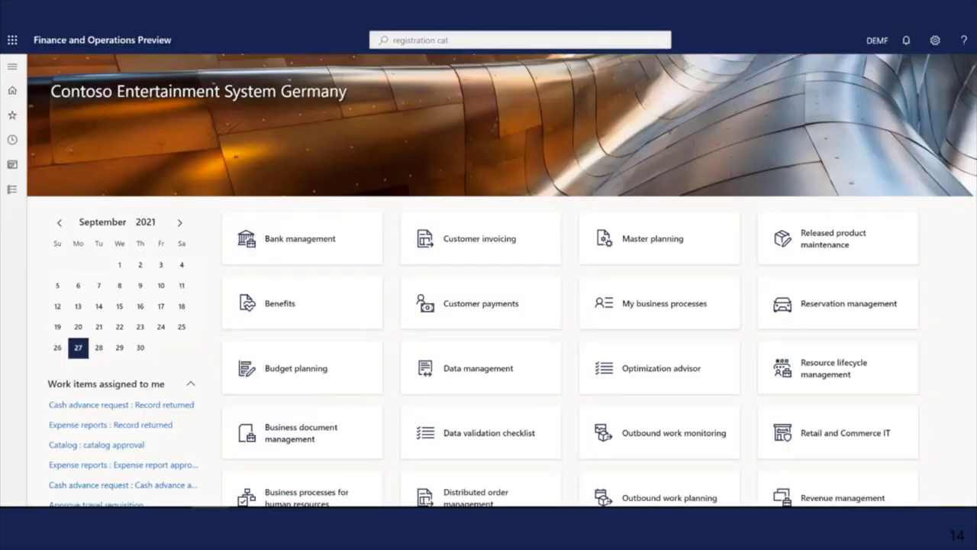
# Open Report sales tax for settlement period again and set settlement period SE_MON with from date 10/1/2021.
pyautogui.click(11, 69)
pyautogui.click(314, 196)
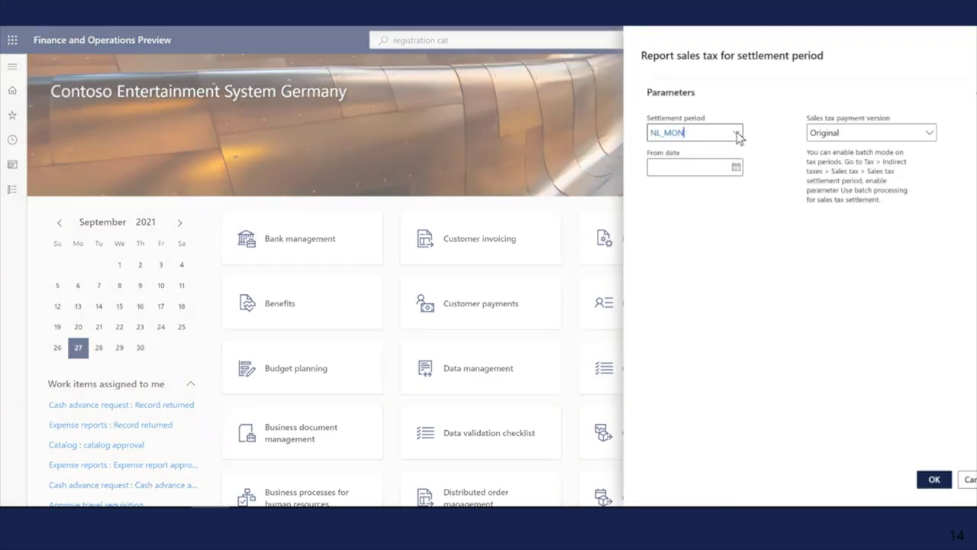
pyautogui.click(736, 133)
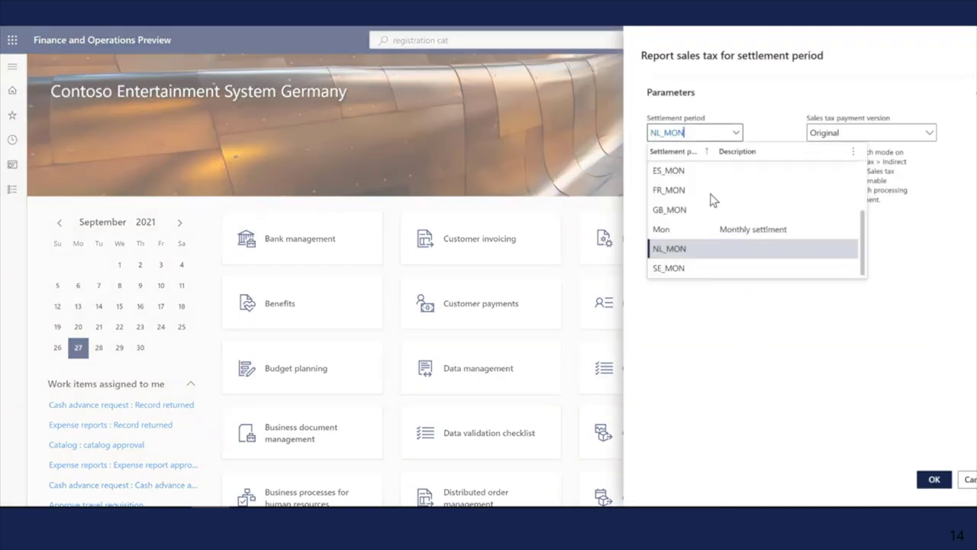
pyautogui.click(671, 268)
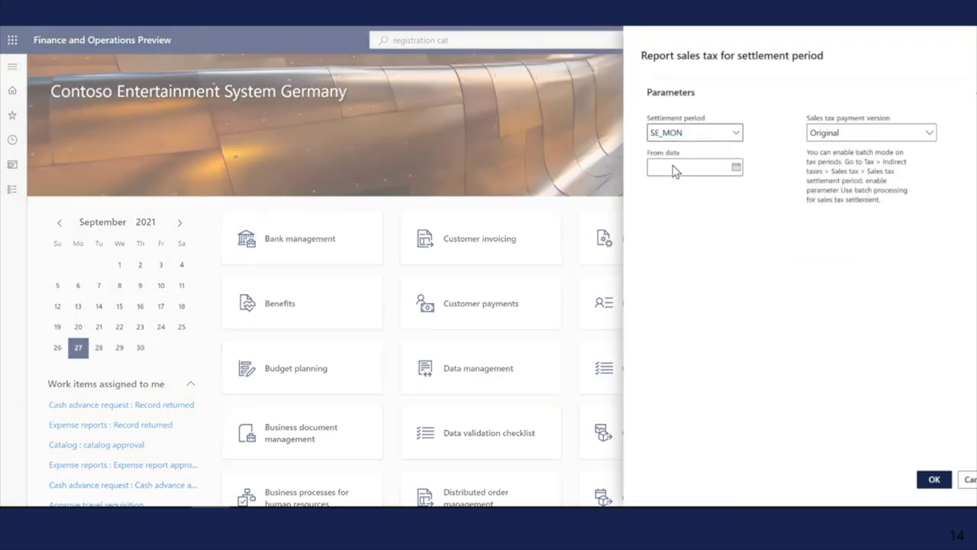
pyautogui.click(674, 167)
pyautogui.write('10/1/2021')
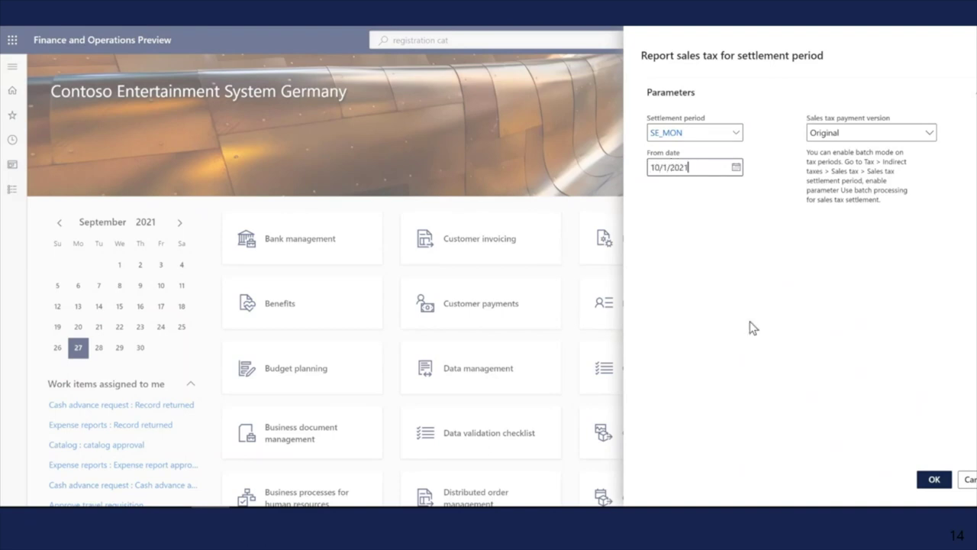
# Generate the Swedish VAT declaration without batch processing and open the downloaded Excel file.
pyautogui.click(930, 481)
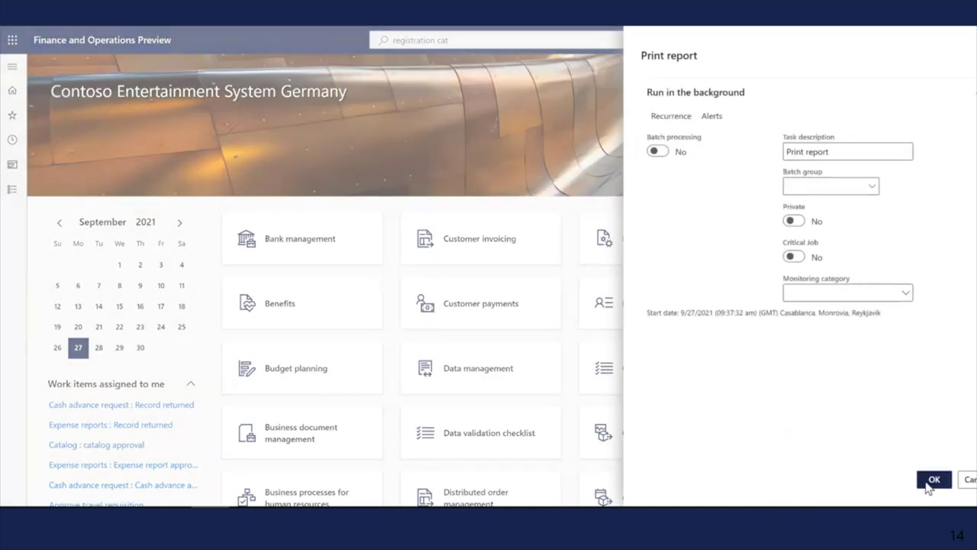
pyautogui.click(932, 481)
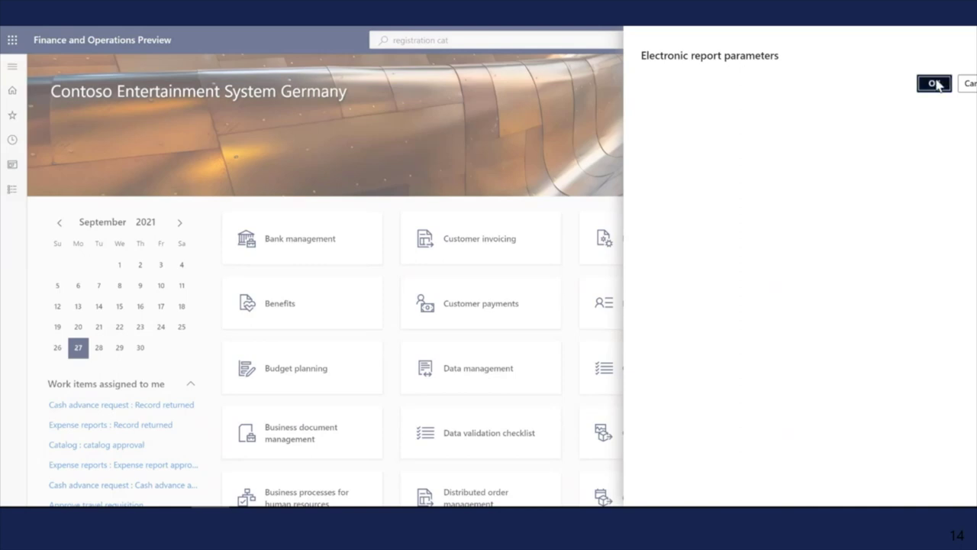
pyautogui.click(937, 86)
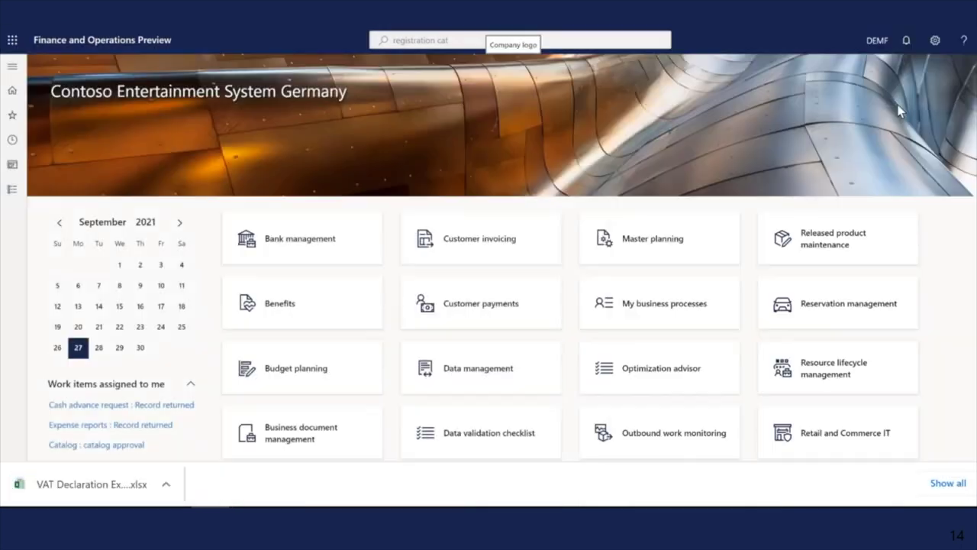
pyautogui.click(107, 497)
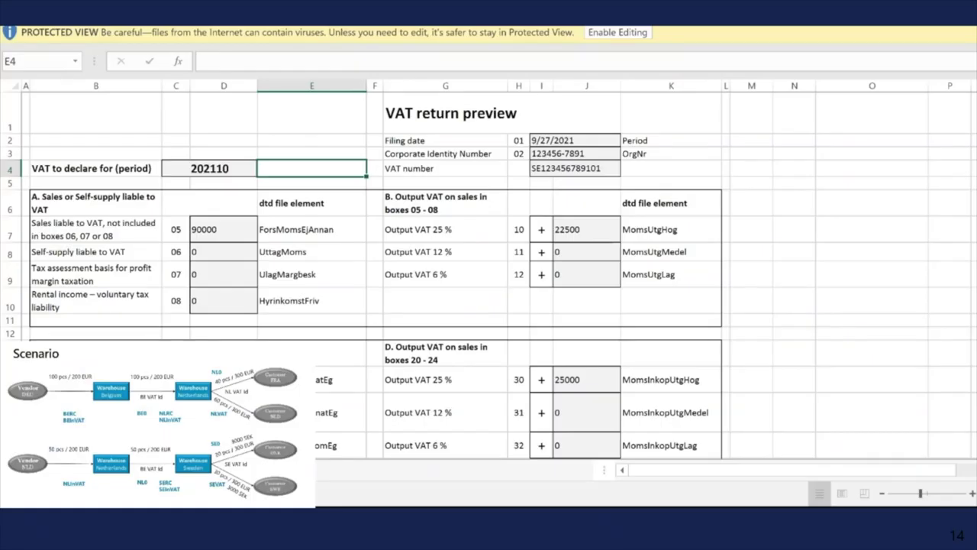
# Examine the Swedish VAT return rows for sales liable to VAT, EU goods purchases, EU goods sales and input VAT to deduct.
pyautogui.scroll(-1, 380, 194)
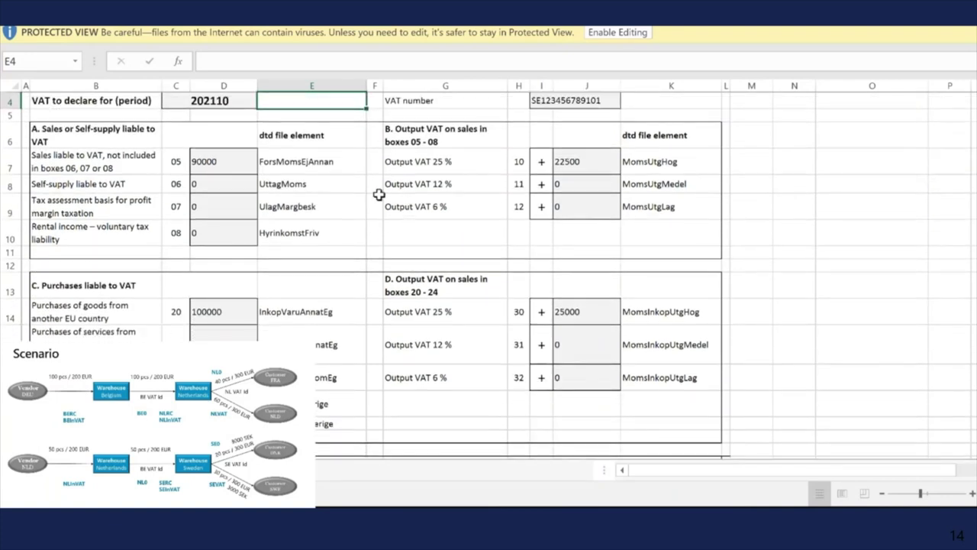
pyautogui.moveTo(161, 167); pyautogui.dragTo(580, 170)
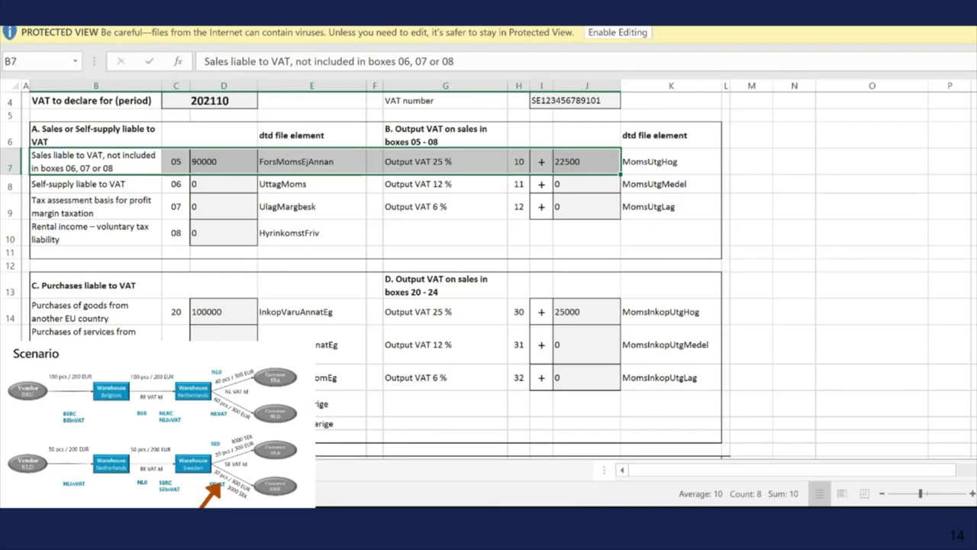
pyautogui.scroll(-3, 489, 275)
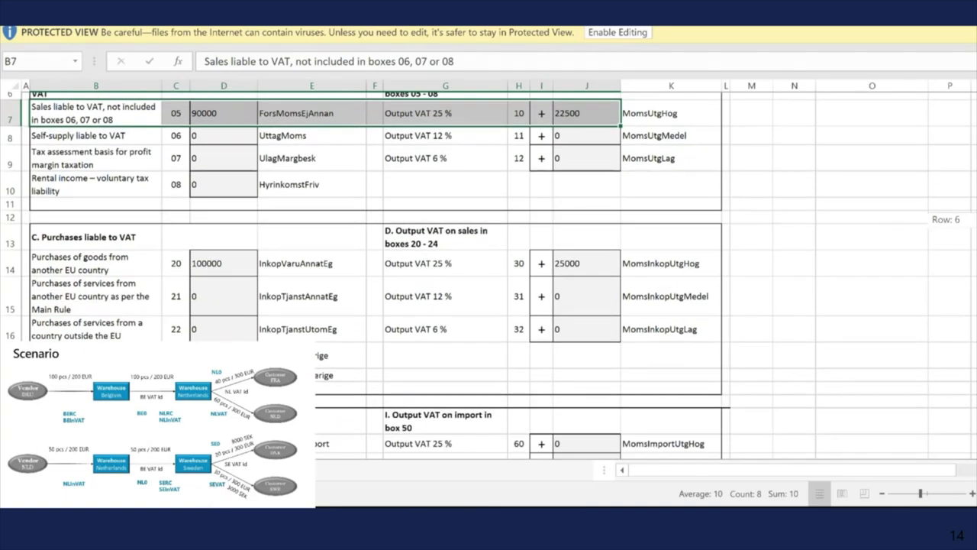
pyautogui.scroll(-2, 488, 274)
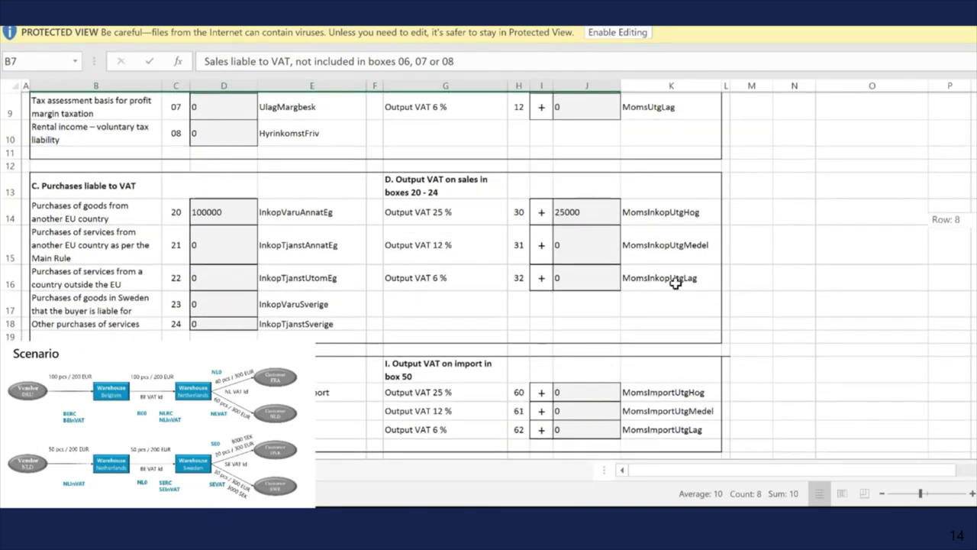
pyautogui.moveTo(122, 206); pyautogui.dragTo(600, 219)
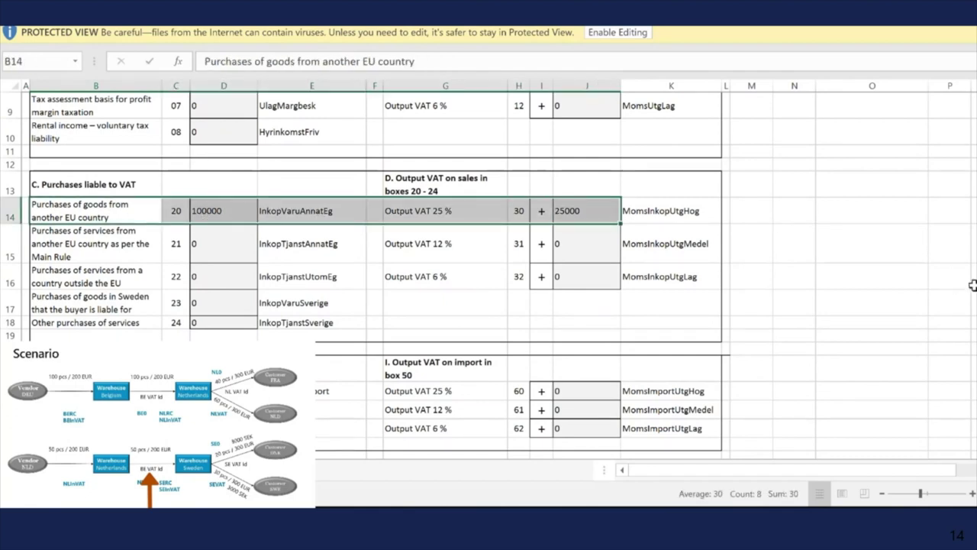
pyautogui.scroll(-3, 488, 274)
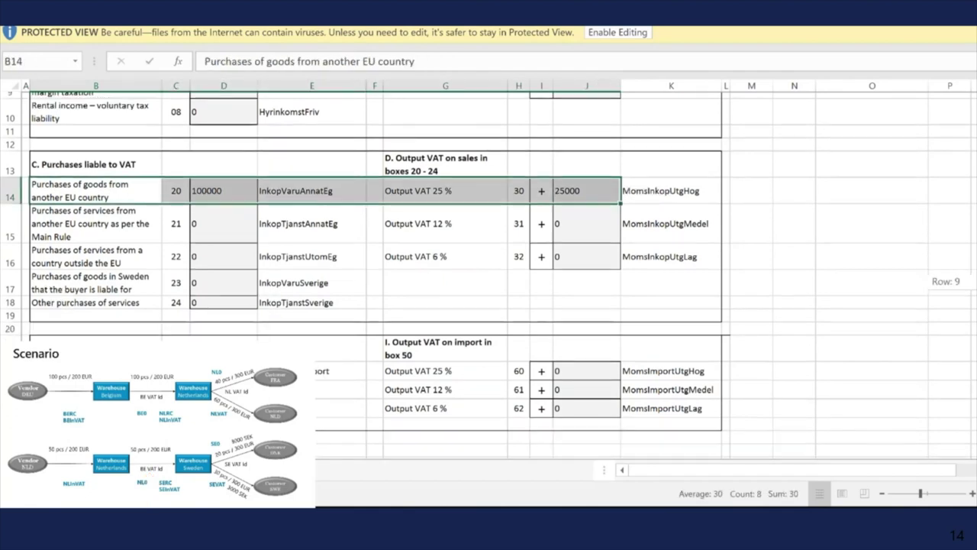
pyautogui.scroll(-2, 552, 263)
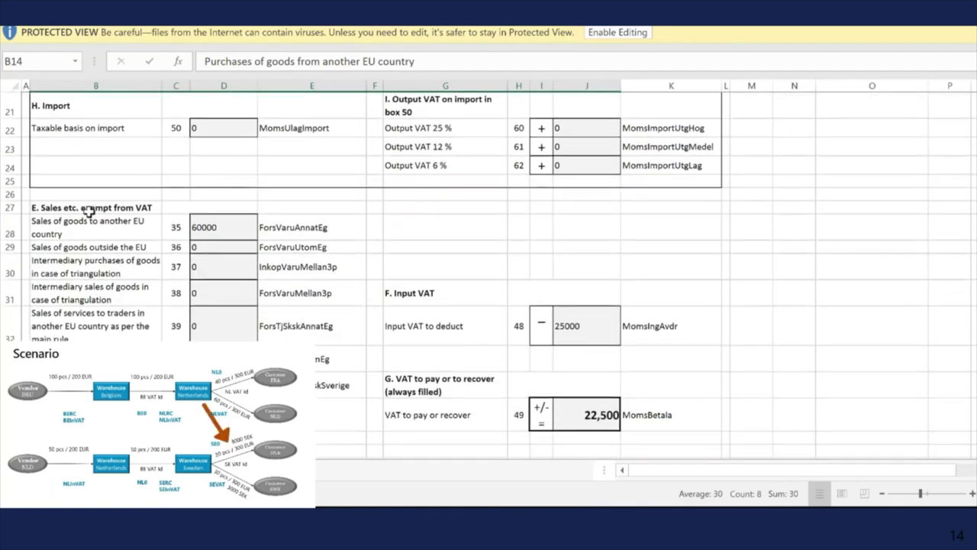
pyautogui.moveTo(114, 233); pyautogui.dragTo(213, 233)
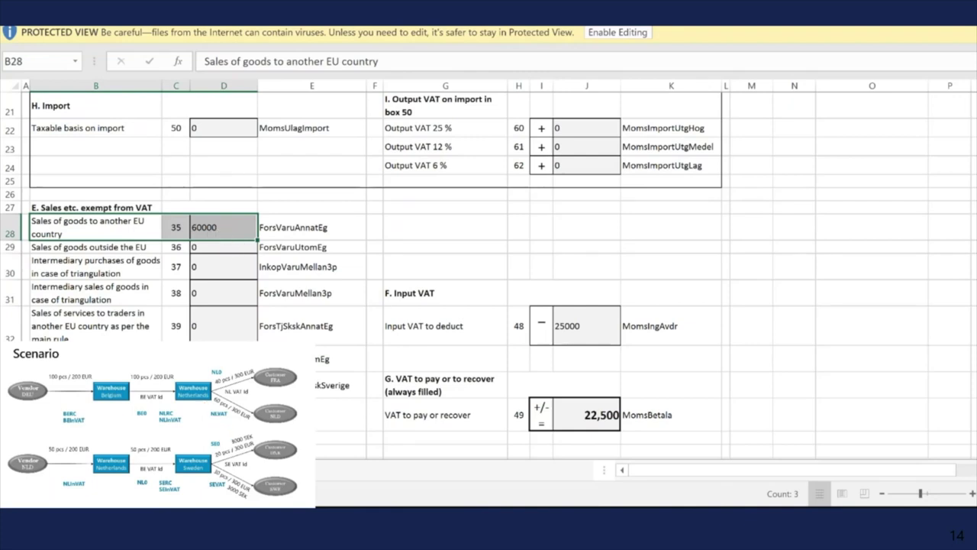
pyautogui.scroll(-2, 489, 262)
pyautogui.scroll(-2, 949, 408)
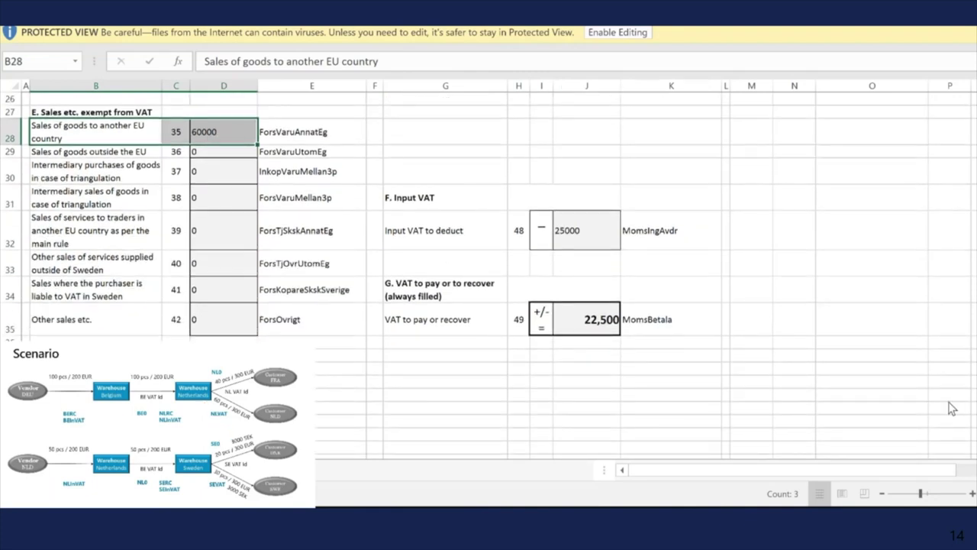
pyautogui.moveTo(465, 220); pyautogui.dragTo(577, 222)
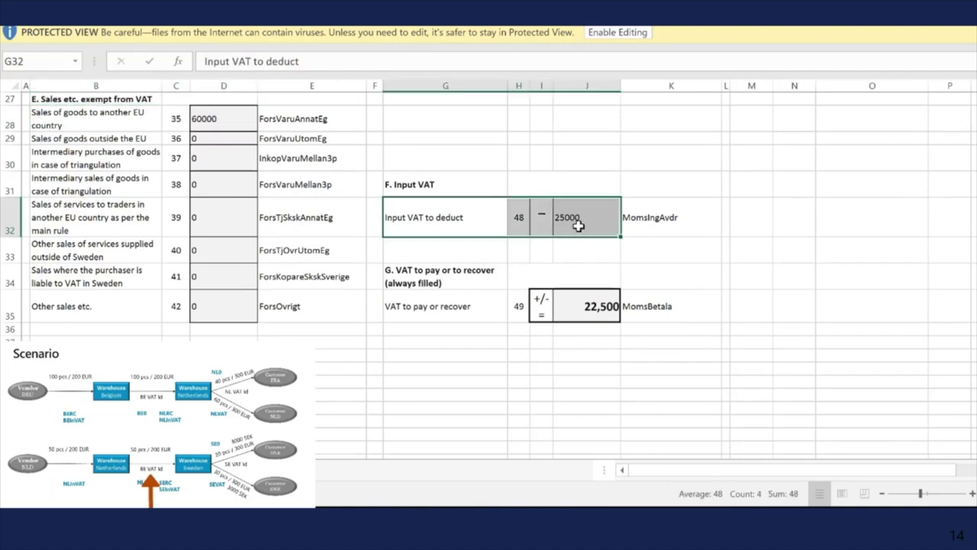
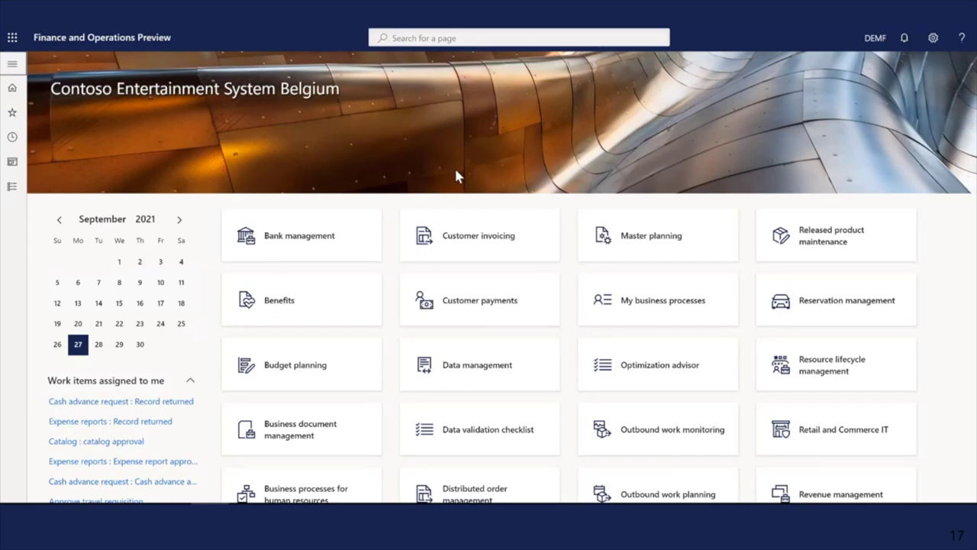
# Open Electronic message processing from the Tax module's electronic messages setup.
pyautogui.click(12, 66)
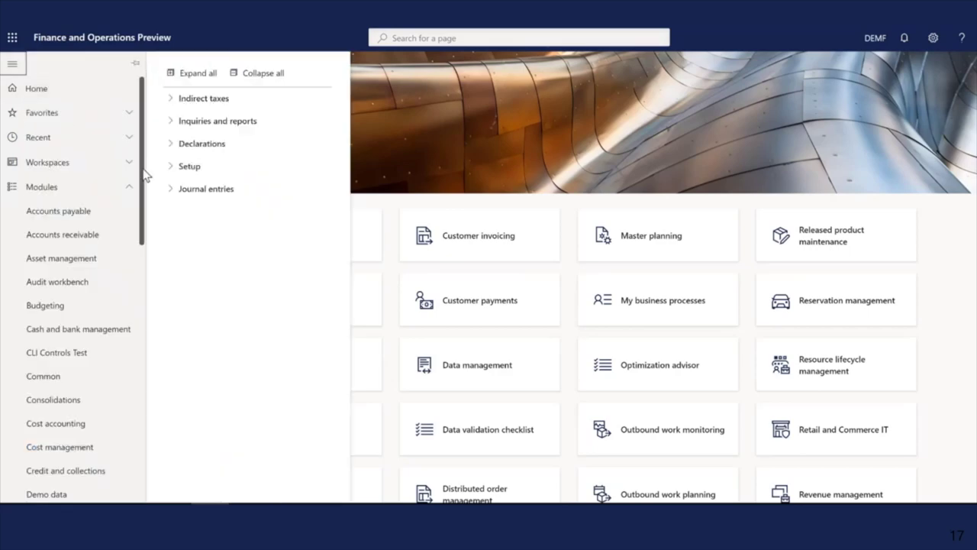
pyautogui.moveTo(145, 163); pyautogui.dragTo(151, 385)
pyautogui.scroll(-2, 94, 438)
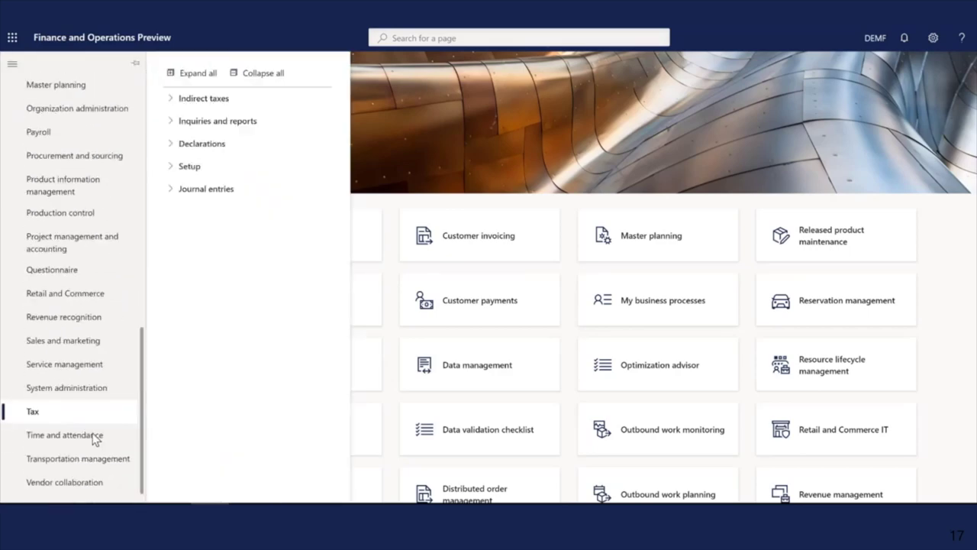
pyautogui.click(172, 167)
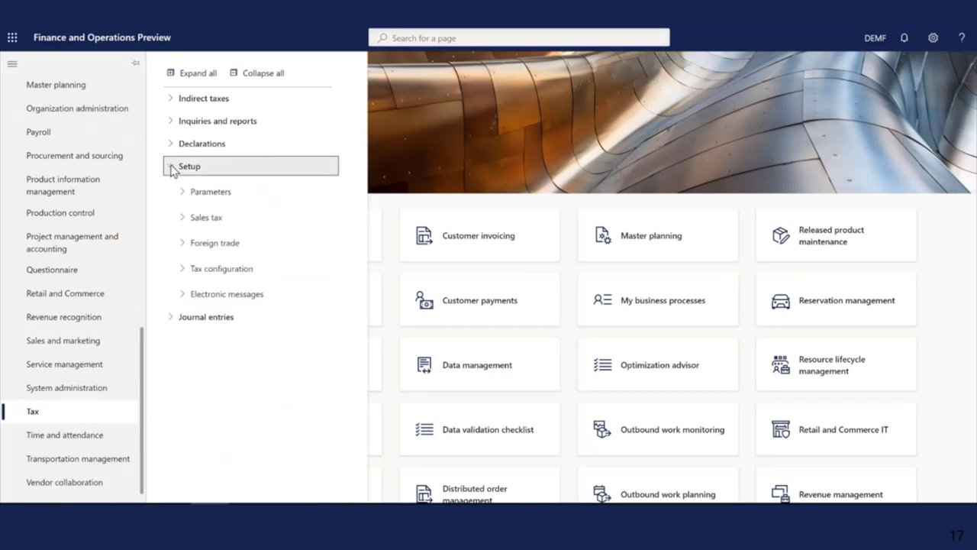
pyautogui.click(183, 296)
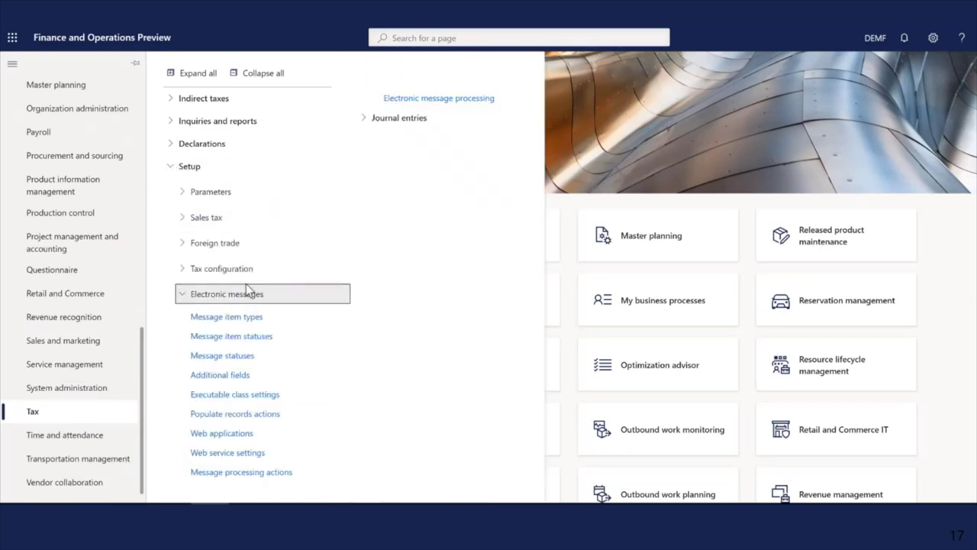
pyautogui.click(455, 99)
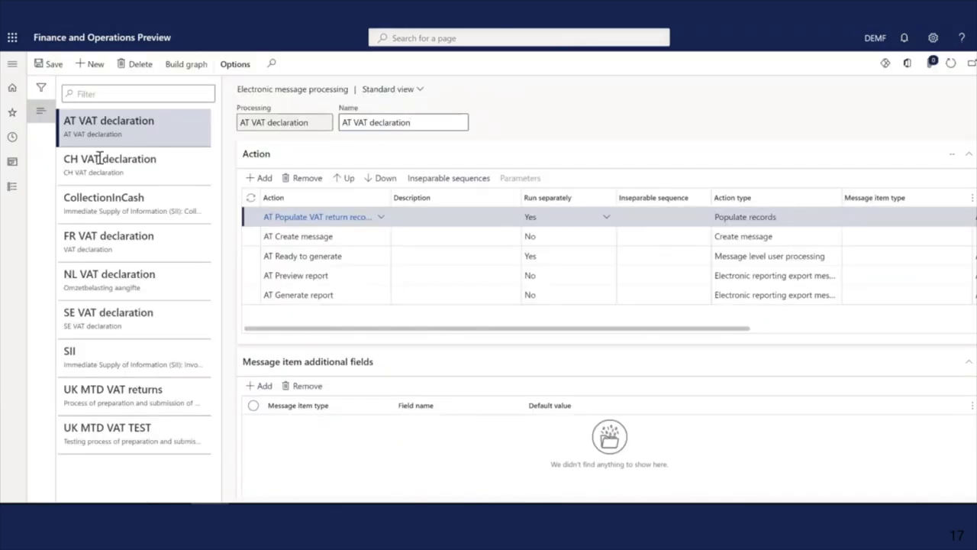
# Examine the action lists of the SE VAT declaration and NL VAT declaration processings.
pyautogui.click(106, 319)
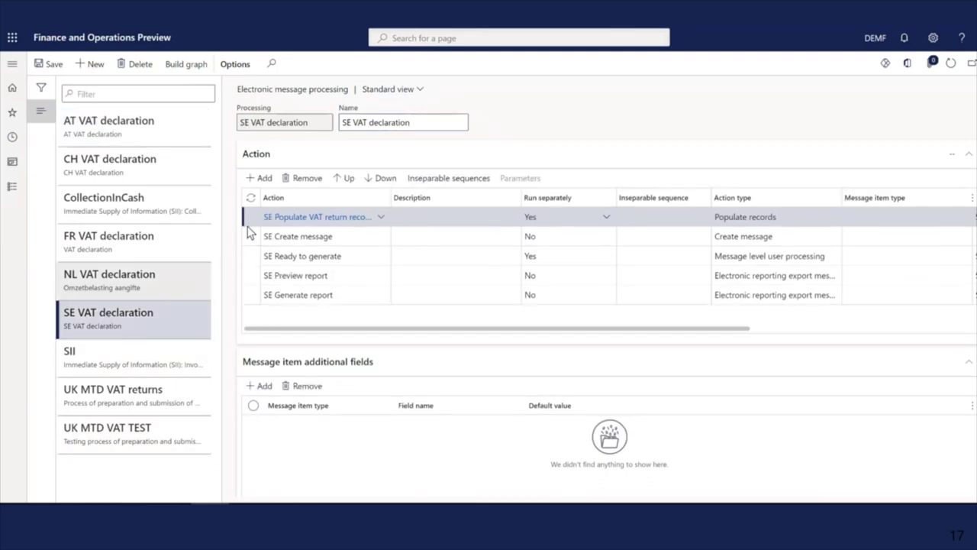
pyautogui.click(116, 280)
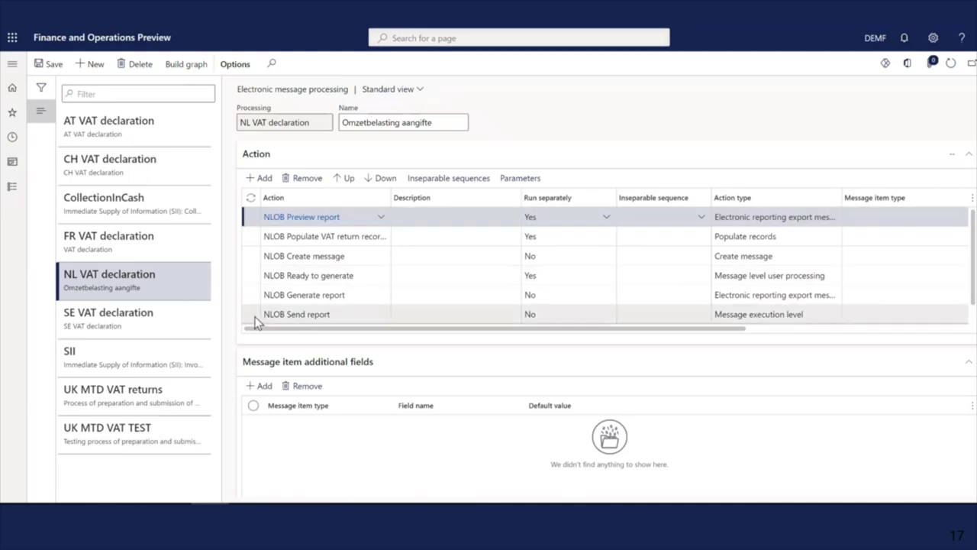
# Open Message processing actions, filter actions by NL, and check the format mappings of NLOB Preview report and NLOB Generate report.
pyautogui.click(13, 65)
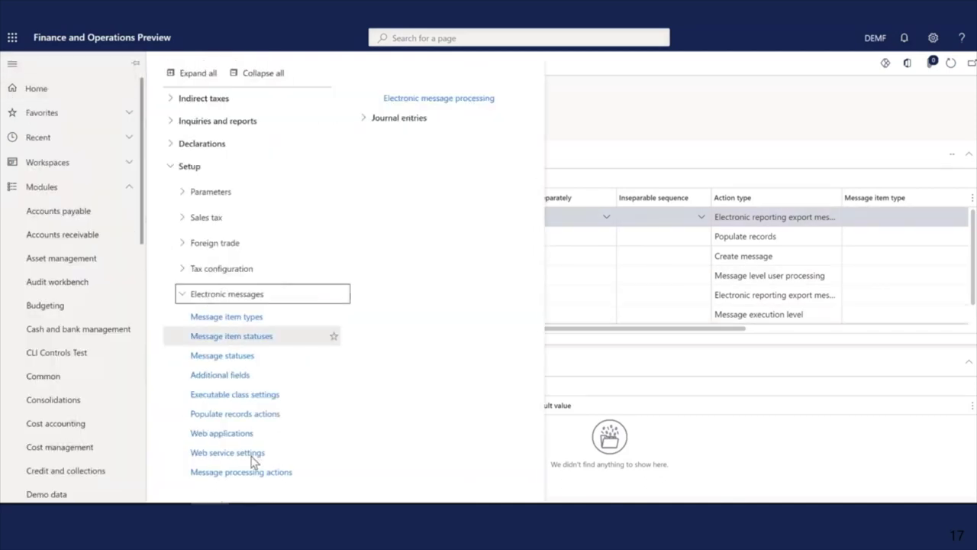
pyautogui.click(254, 472)
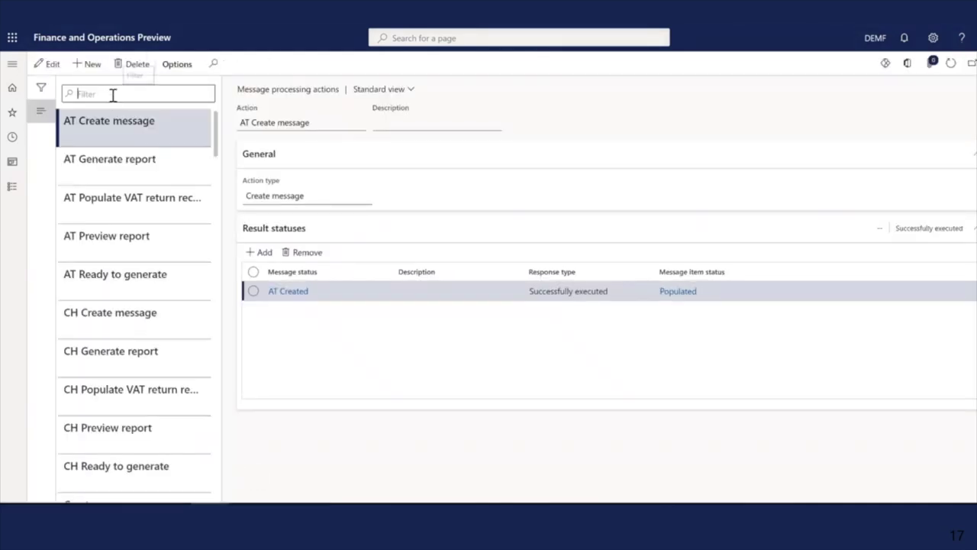
pyautogui.write('NL')
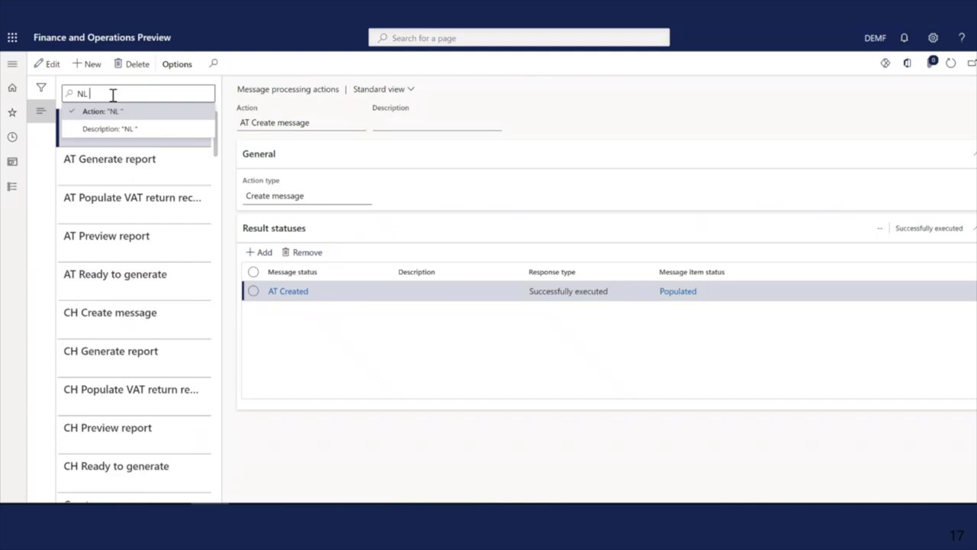
pyautogui.press('Return')
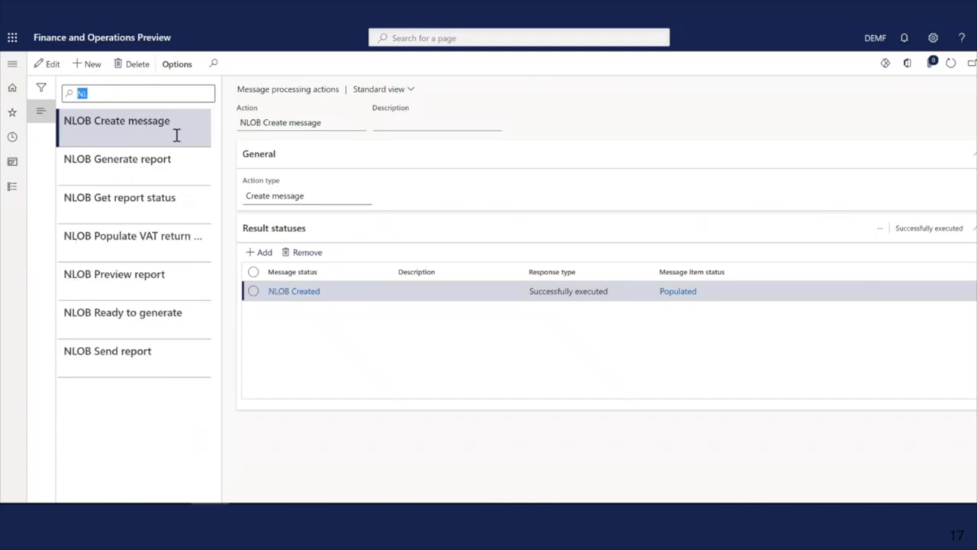
pyautogui.click(115, 276)
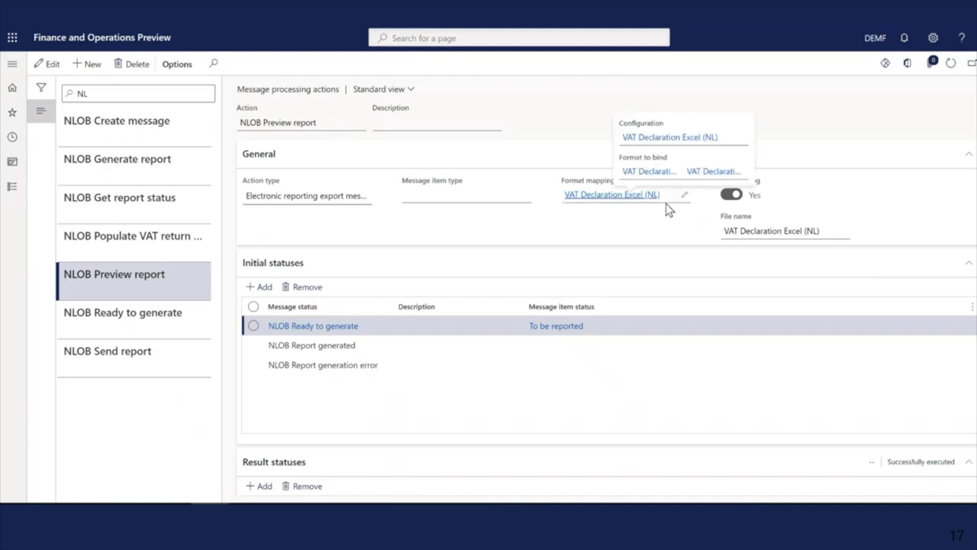
pyautogui.click(98, 165)
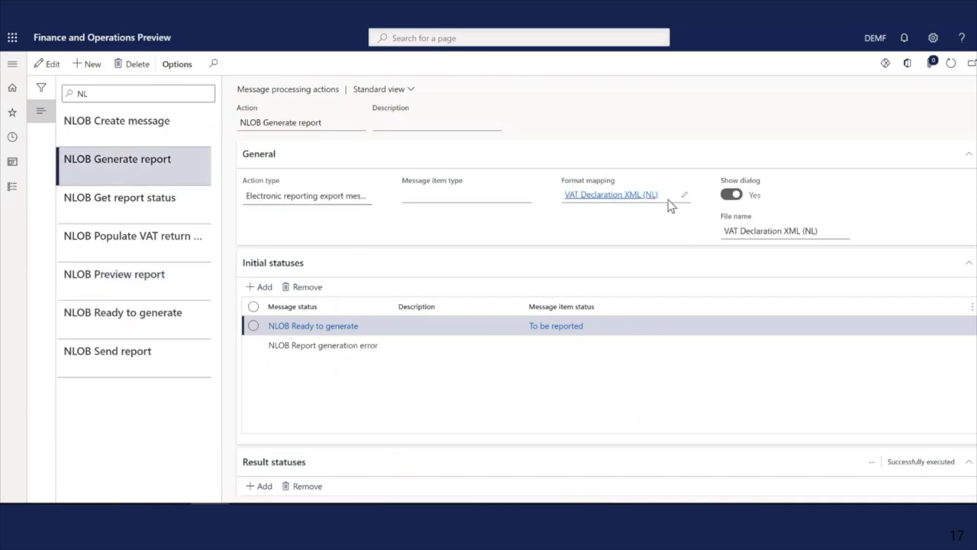
pyautogui.moveTo(668, 200)
# Filter the message processing actions by SE and check the format mappings of SE Preview report and SE Generate report.
pyautogui.click(72, 95)
pyautogui.write('SE')
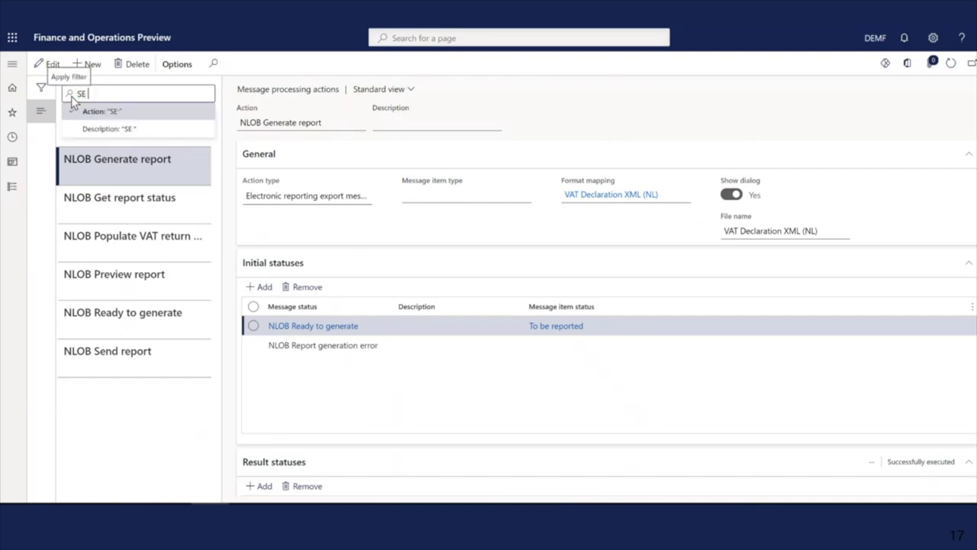
pyautogui.press('Return')
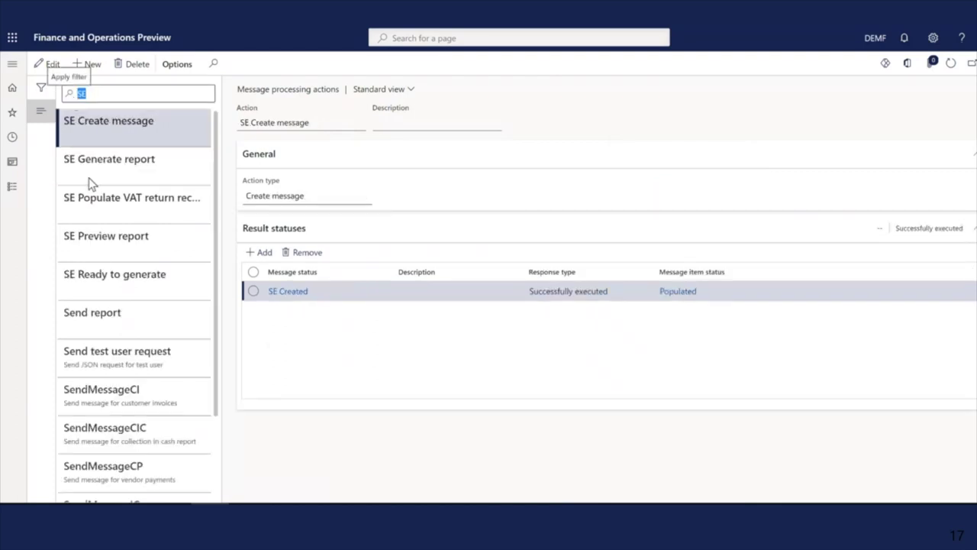
pyautogui.click(111, 239)
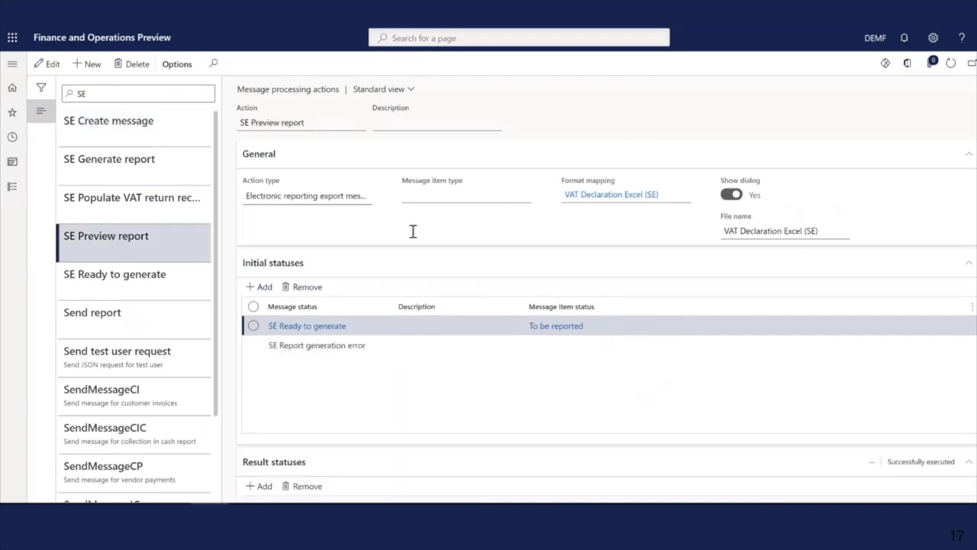
pyautogui.click(138, 161)
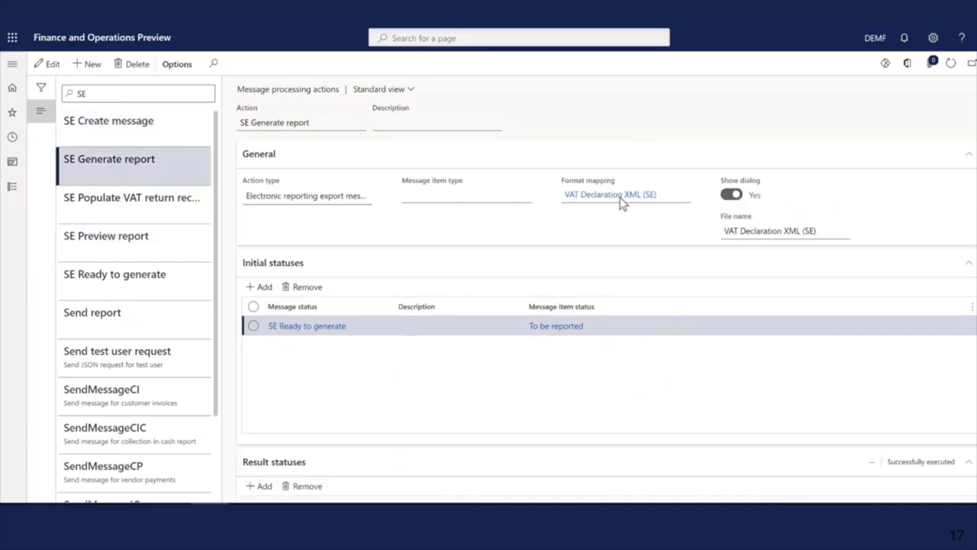
# Open Populate records actions and inspect the settlement period criteria in the NLOB Populate VAT return records query.
pyautogui.click(13, 64)
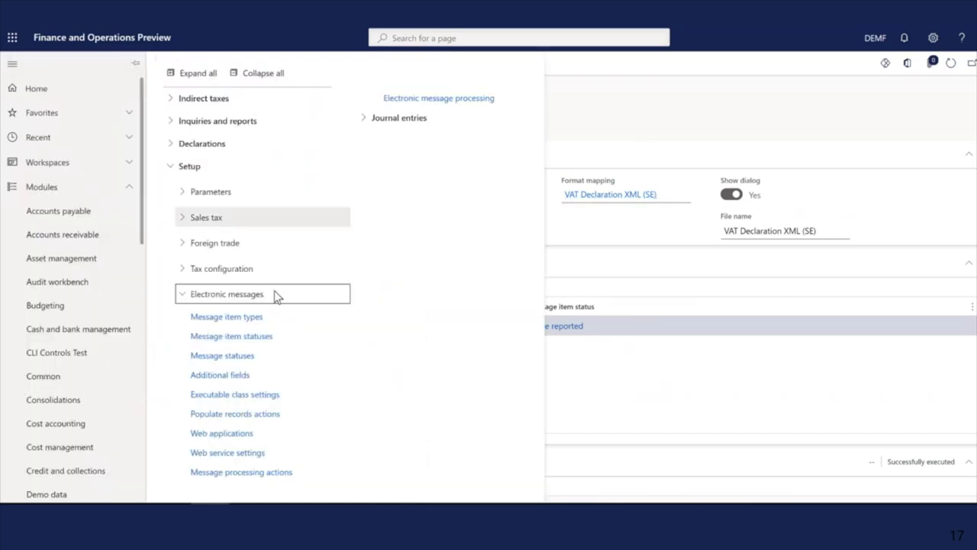
pyautogui.click(238, 416)
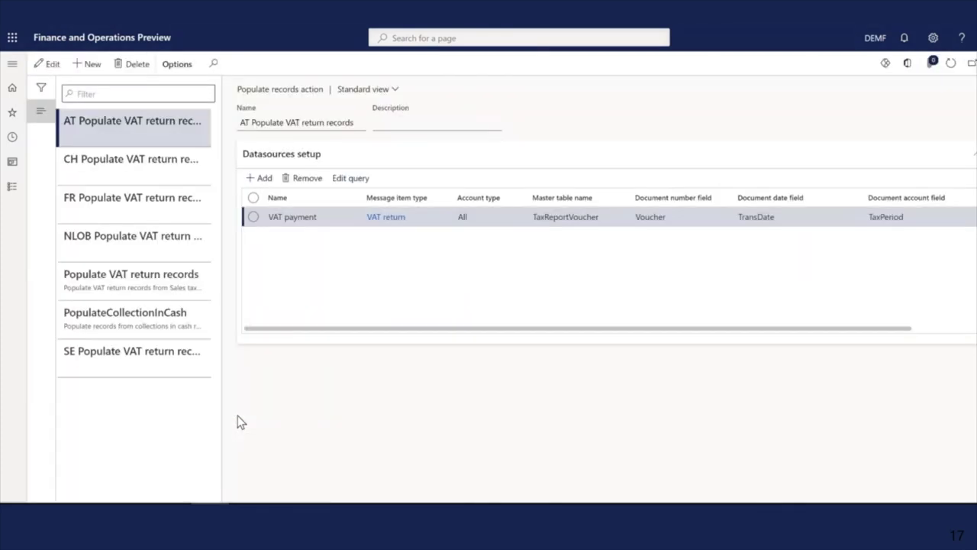
pyautogui.click(116, 241)
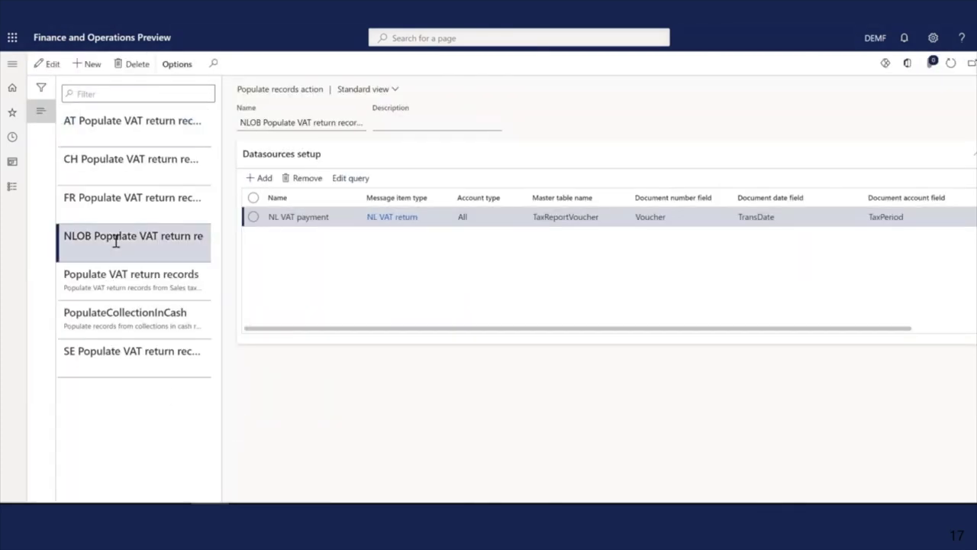
pyautogui.click(359, 179)
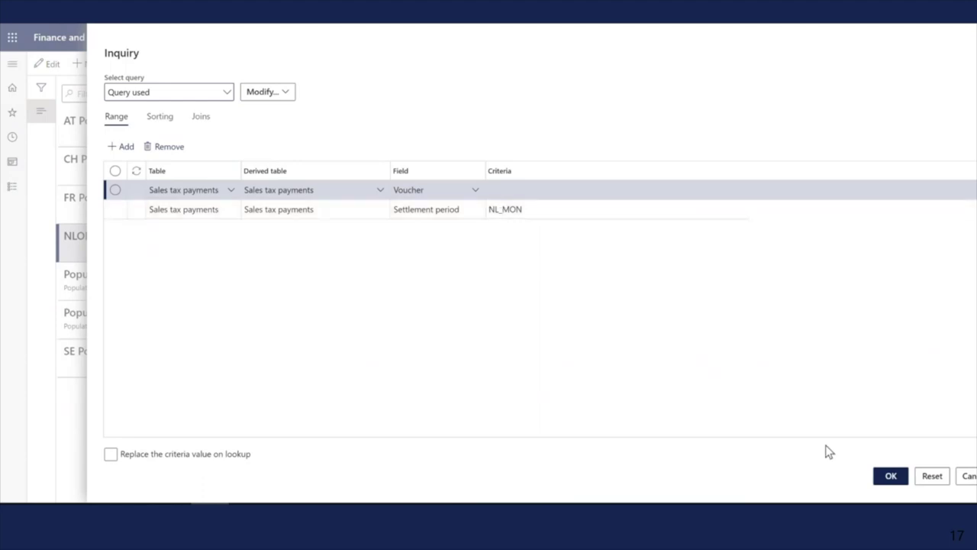
pyautogui.click(890, 476)
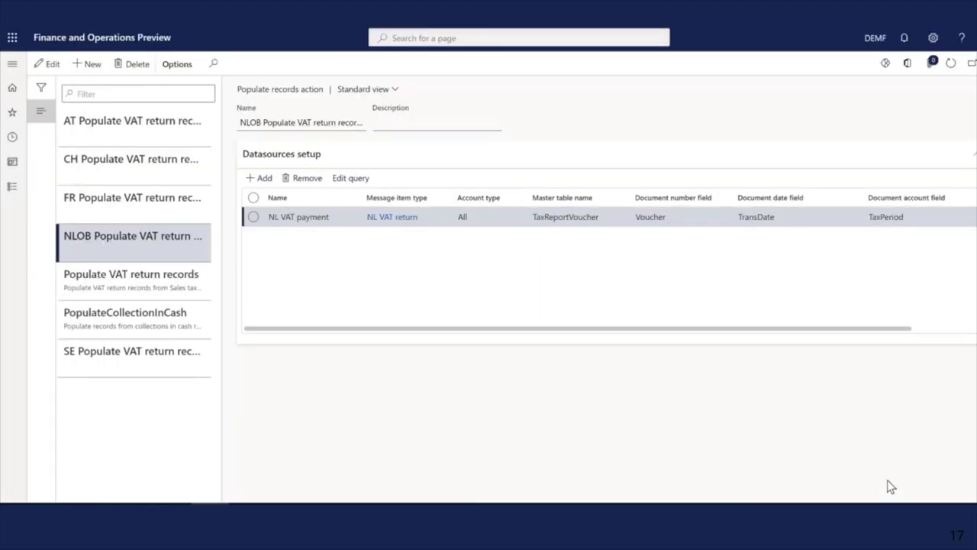
# Inspect the settlement period criteria in the SE Populate VAT return records query, closing the query when finished.
pyautogui.click(131, 359)
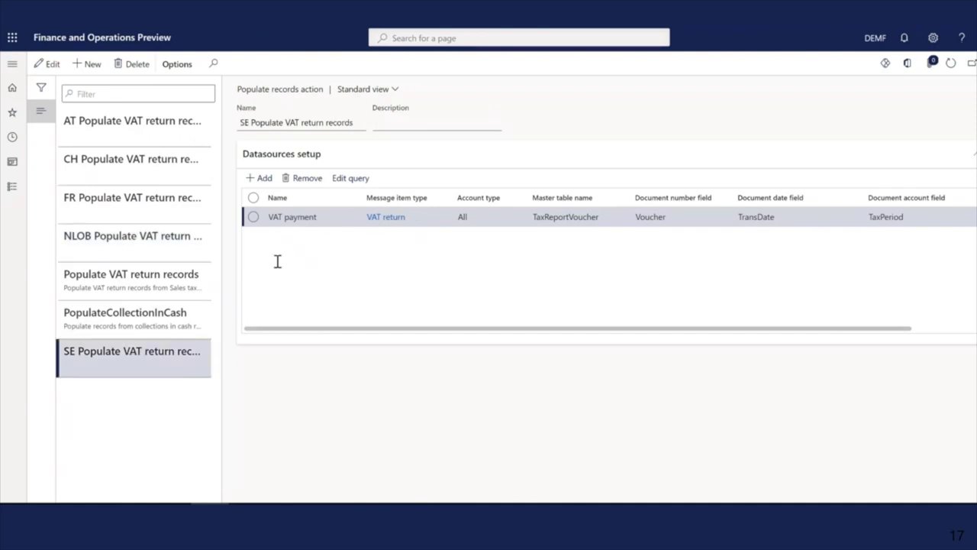
pyautogui.click(346, 178)
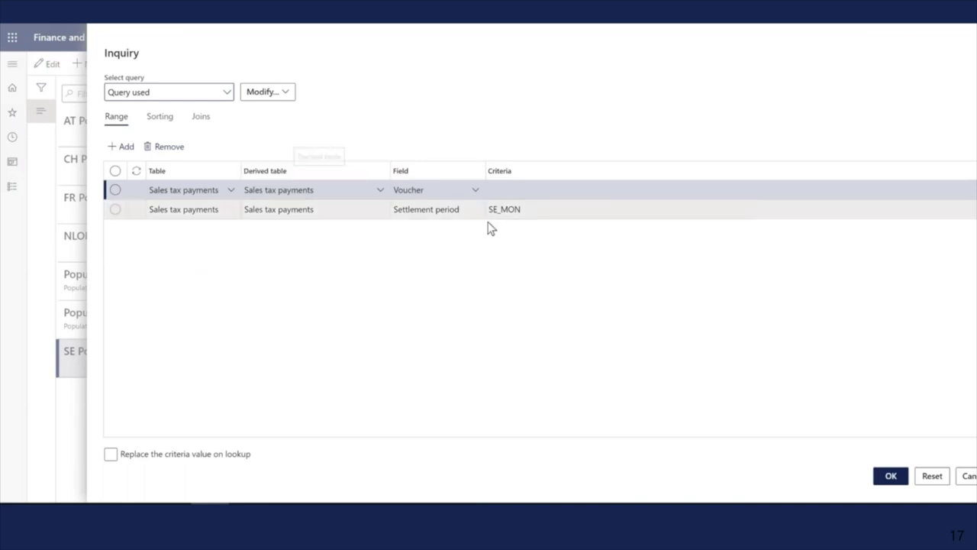
pyautogui.click(901, 476)
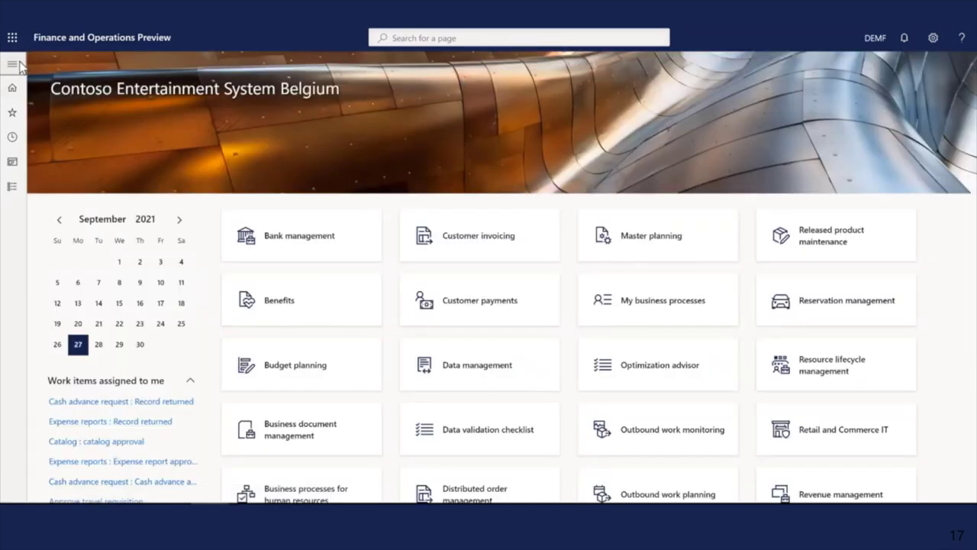
# Open Electronic messages from the Tax module's inquiries and reports.
pyautogui.click(17, 65)
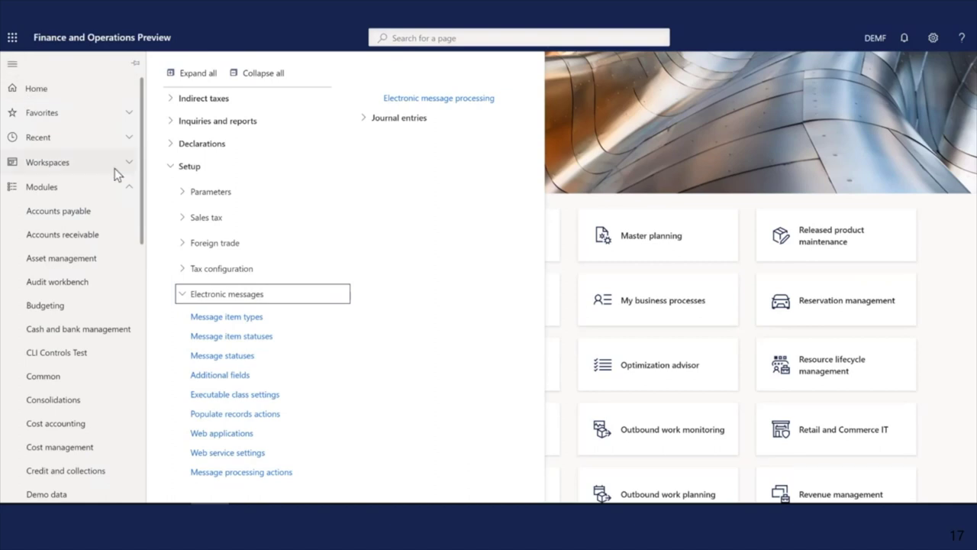
pyautogui.click(171, 122)
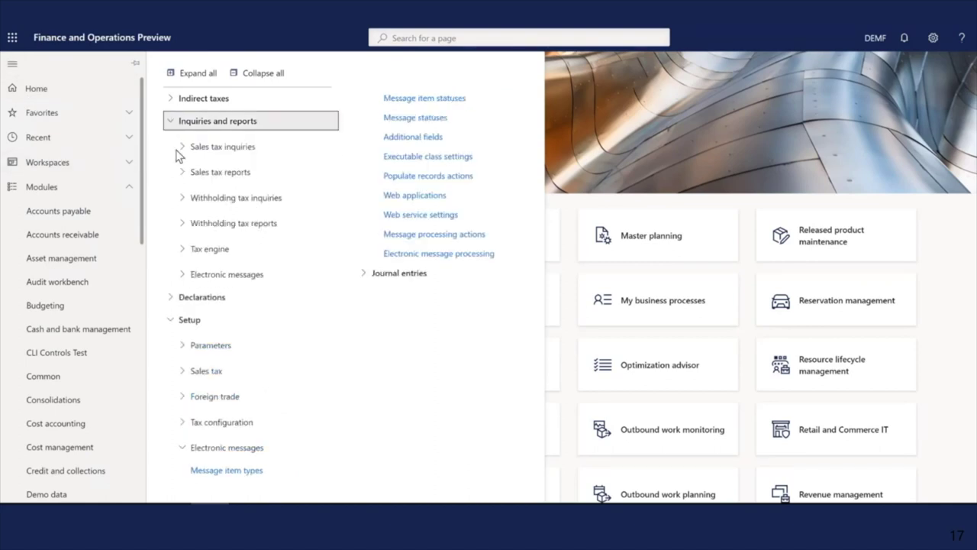
pyautogui.click(185, 277)
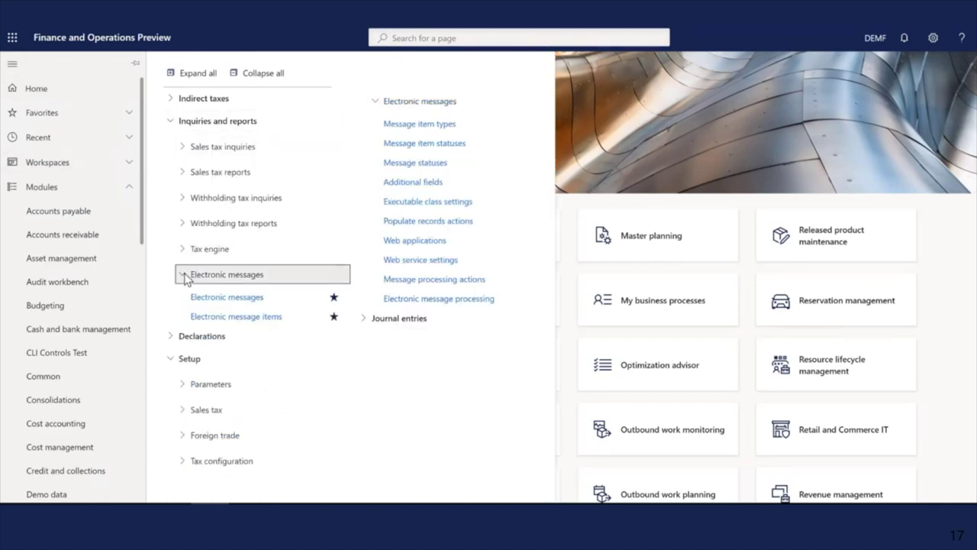
pyautogui.click(221, 297)
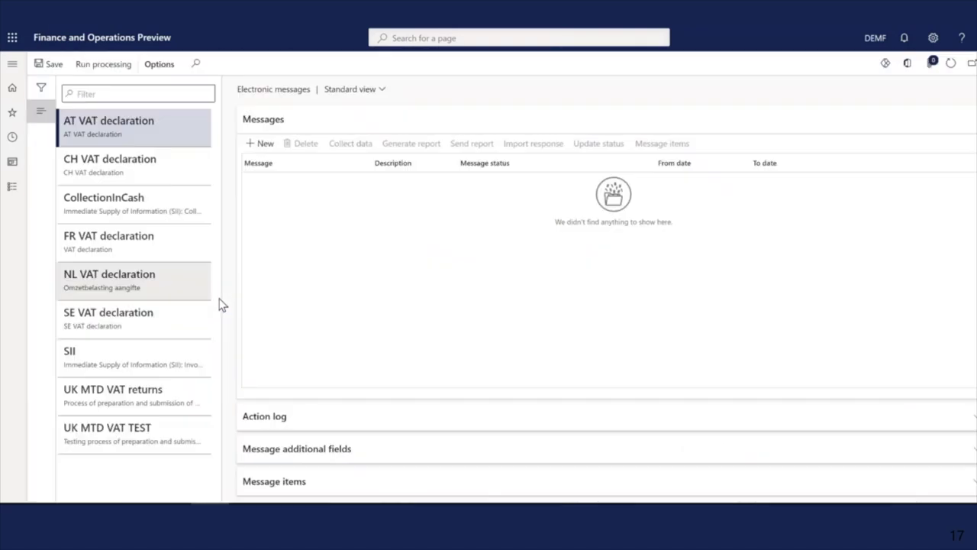
# Create a new message for the SE VAT declaration processing with the SE Create message action.
pyautogui.click(78, 325)
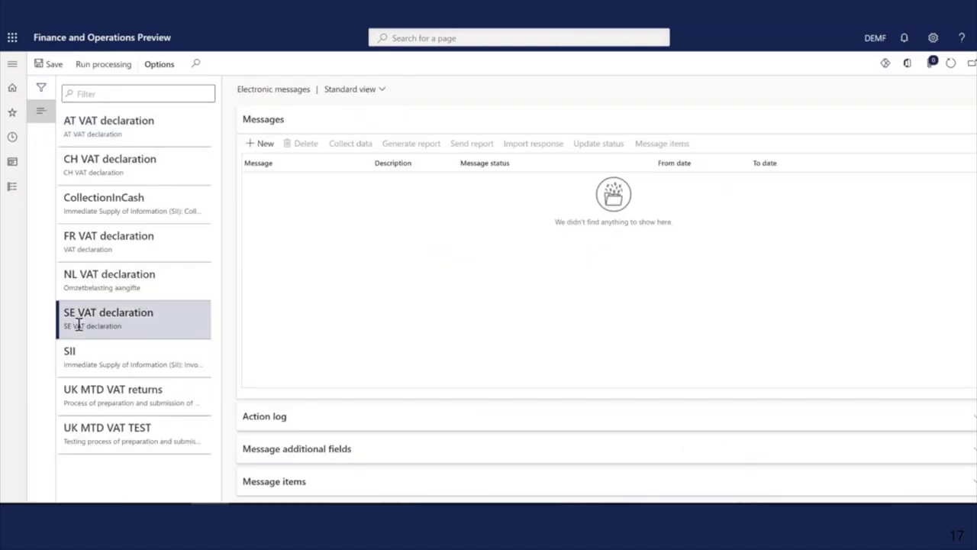
pyautogui.click(263, 146)
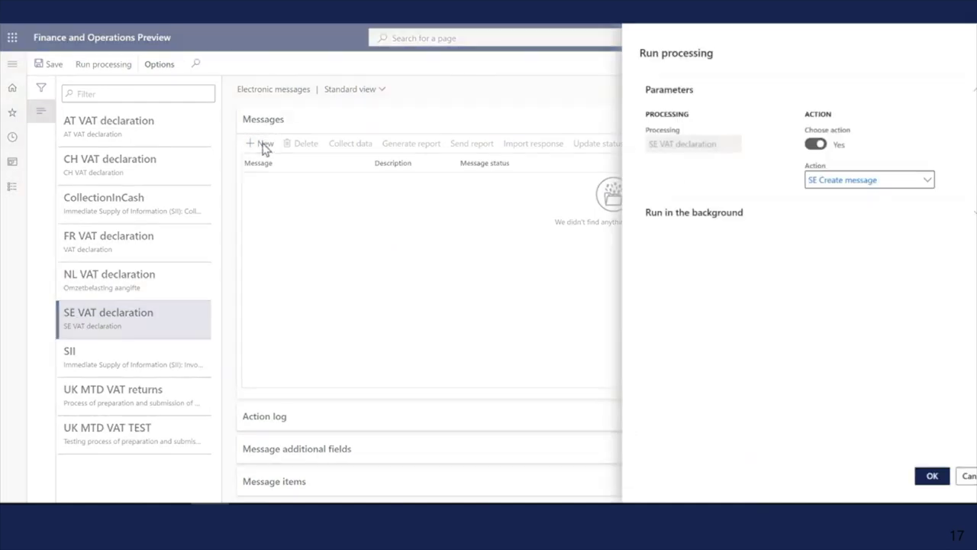
pyautogui.click(933, 478)
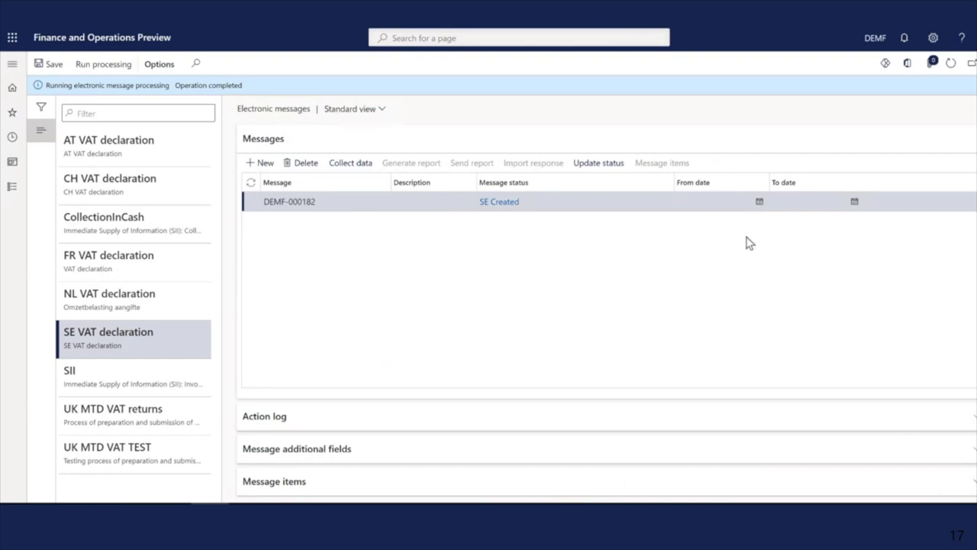
# Set the message's dates from 10/1/2021 to 10/31/2021 and collect its data with the SE Populate VAT return records action.
pyautogui.click(705, 200)
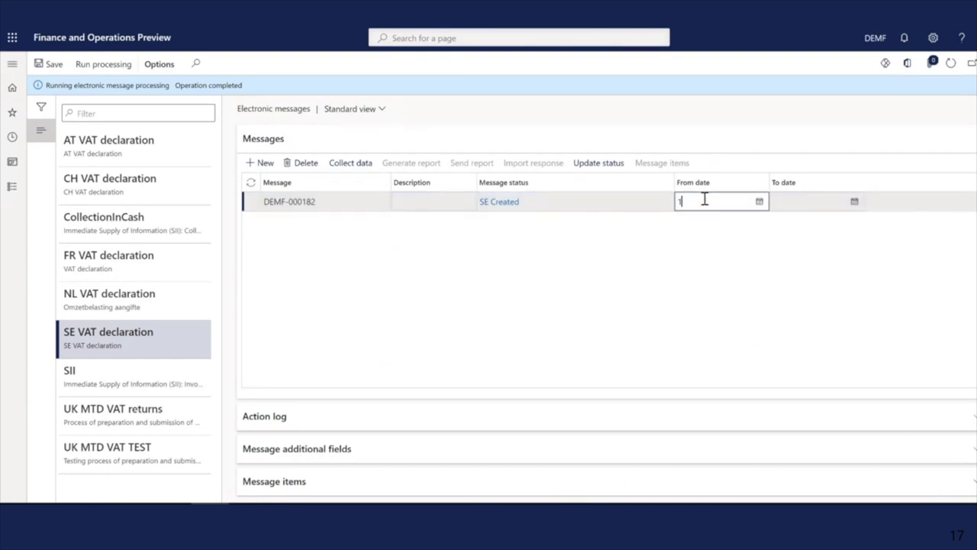
pyautogui.write('10/1/2021')
pyautogui.click(801, 200)
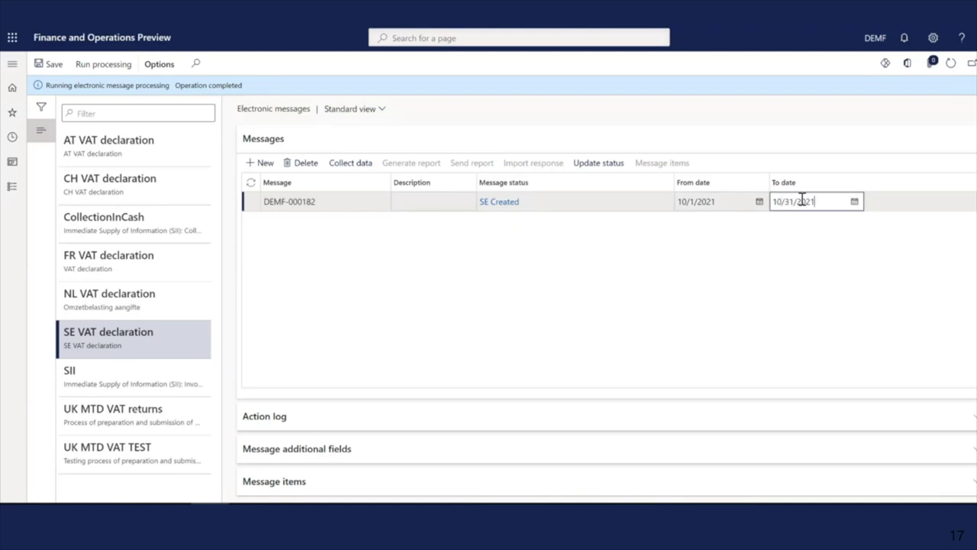
pyautogui.click(351, 163)
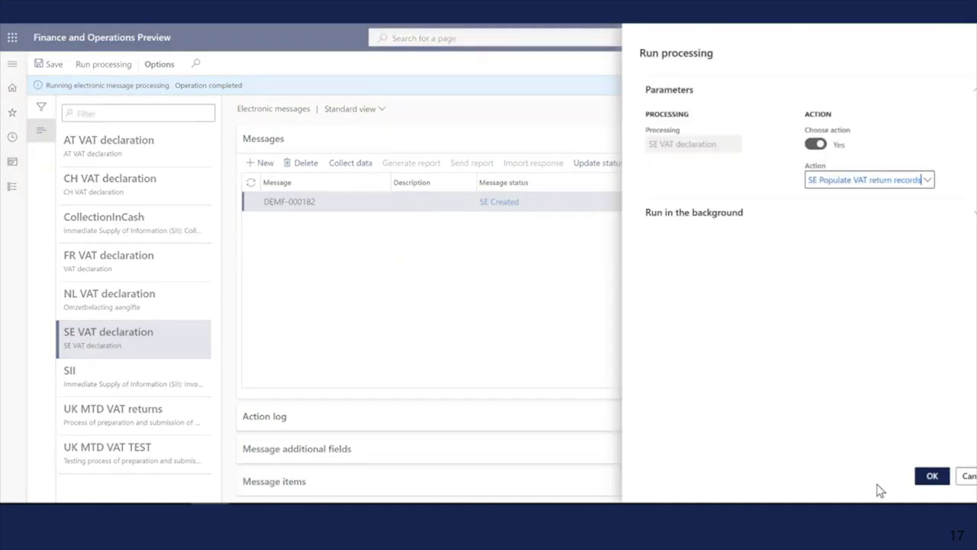
pyautogui.click(933, 477)
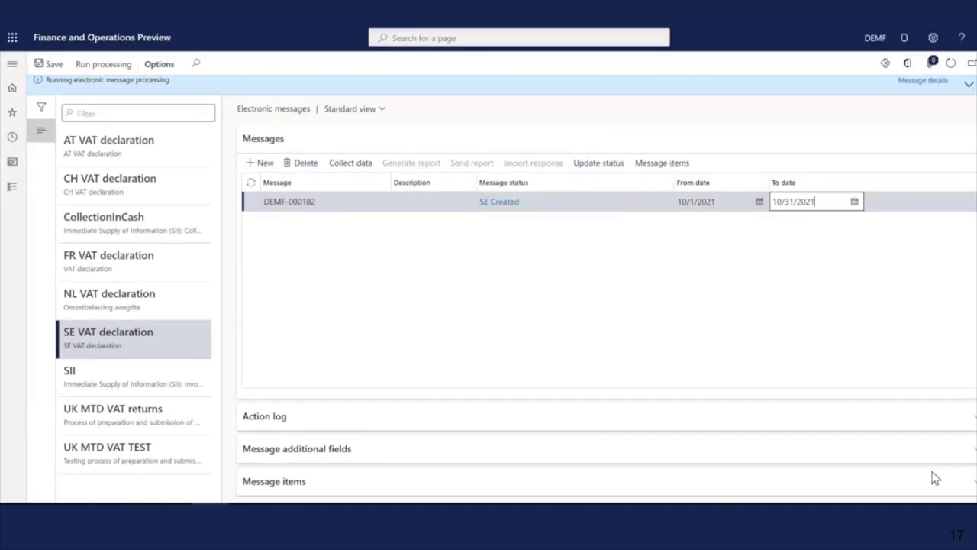
# Expand the Swedish message's items, view the VAT return item's original sales tax payment document, and return to the message.
pyautogui.click(284, 483)
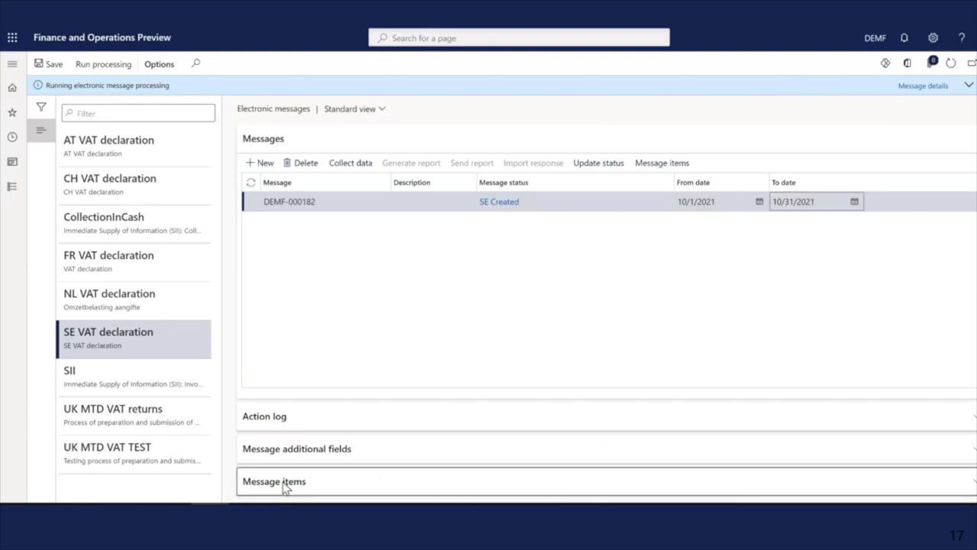
pyautogui.scroll(-1, 312, 465)
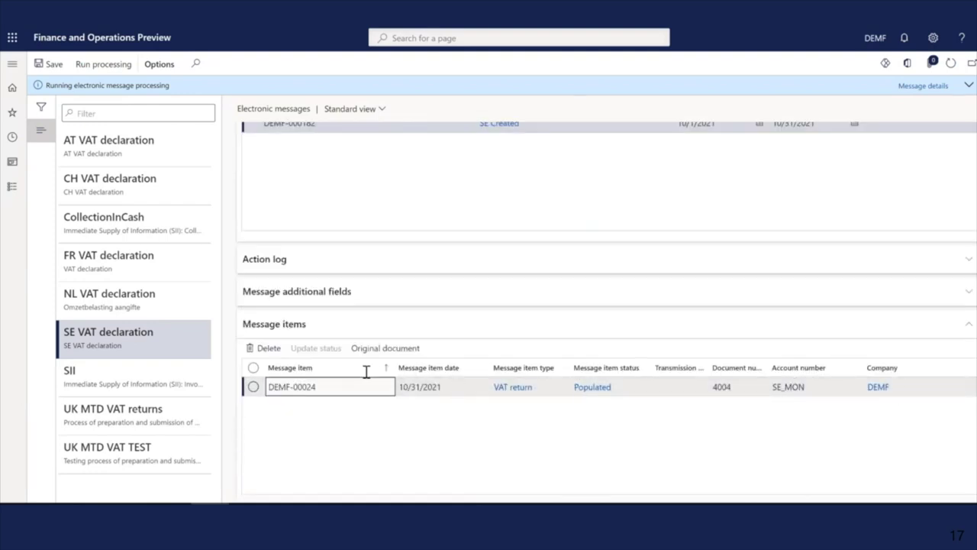
pyautogui.click(374, 350)
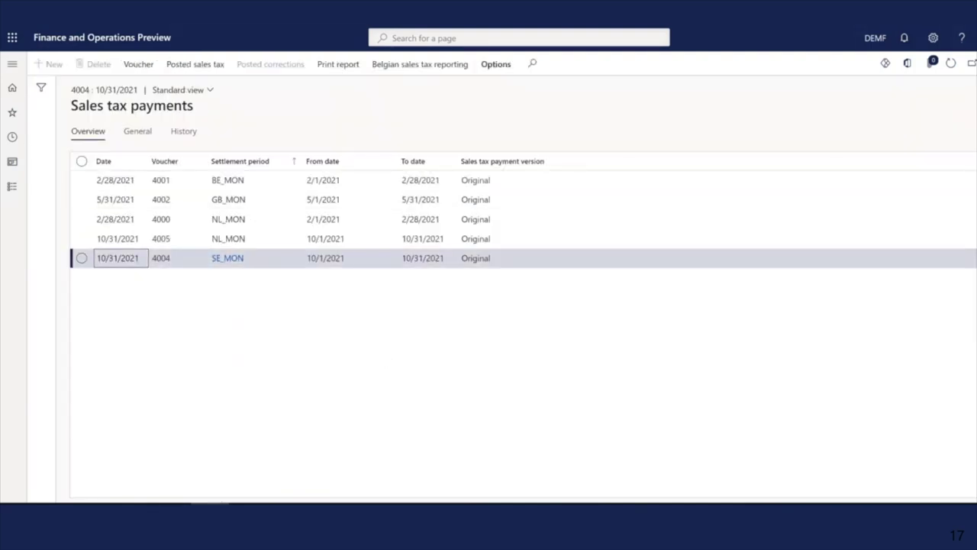
pyautogui.press('Escape')
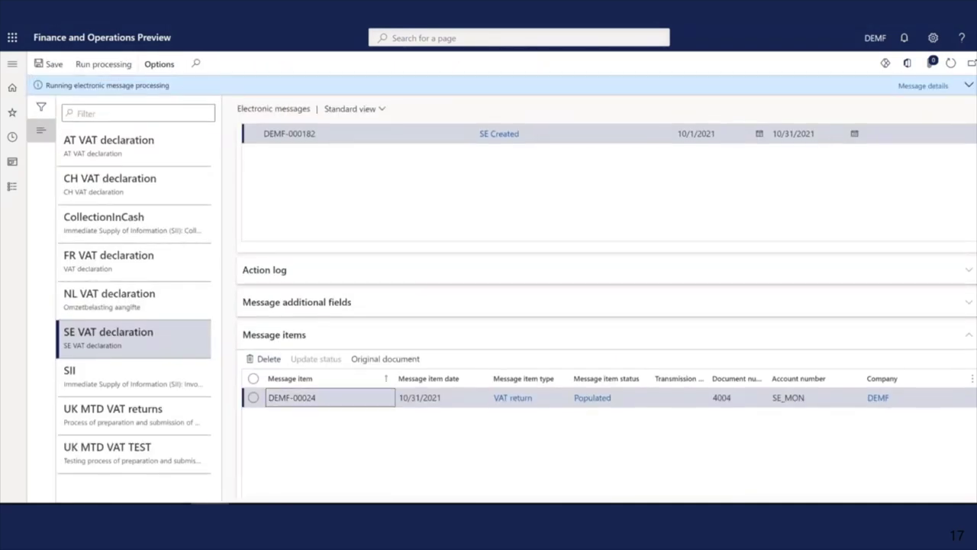
# Update the October 2021 Swedish VAT message's status to SE Ready to generate.
pyautogui.click(413, 202)
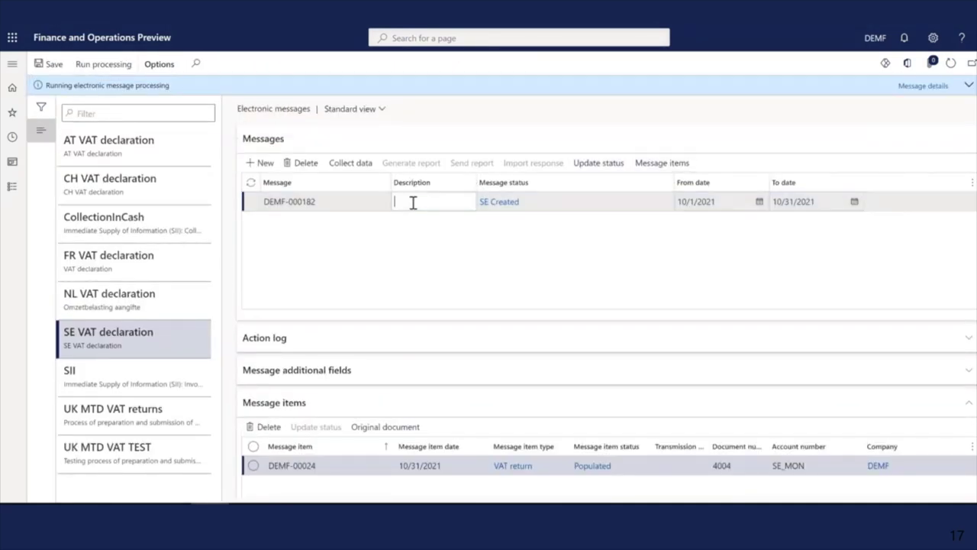
pyautogui.click(595, 162)
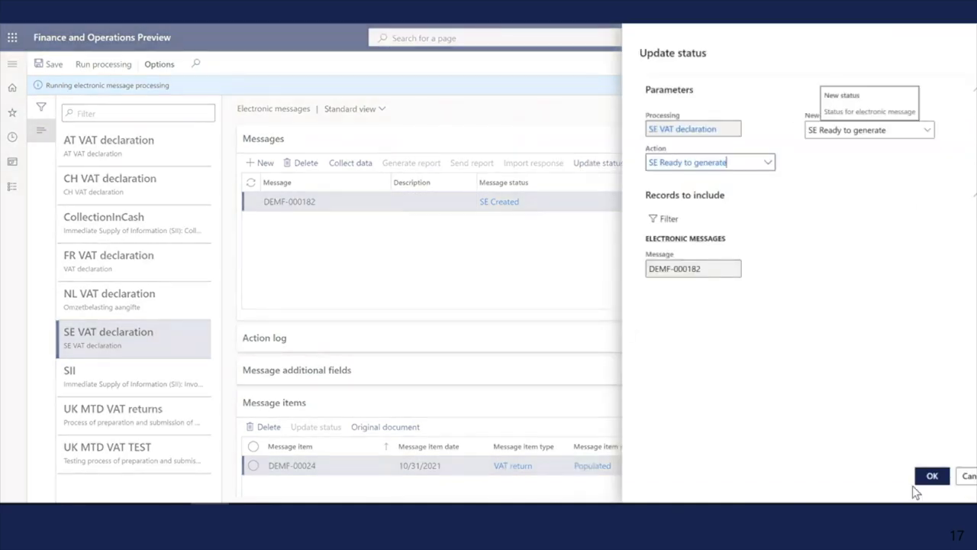
pyautogui.click(935, 475)
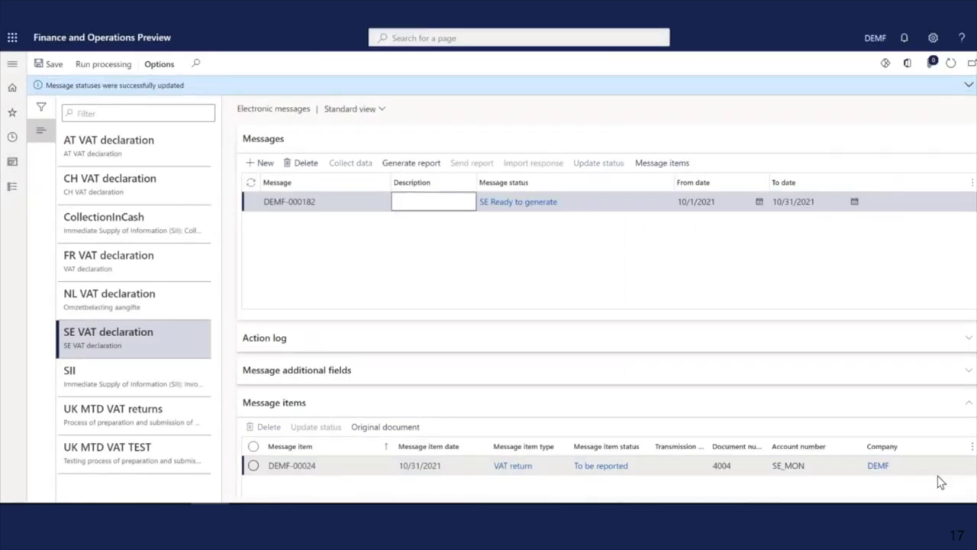
# Generate a preview of the Swedish VAT declaration with the SE Preview report action and the default report parameters.
pyautogui.click(411, 165)
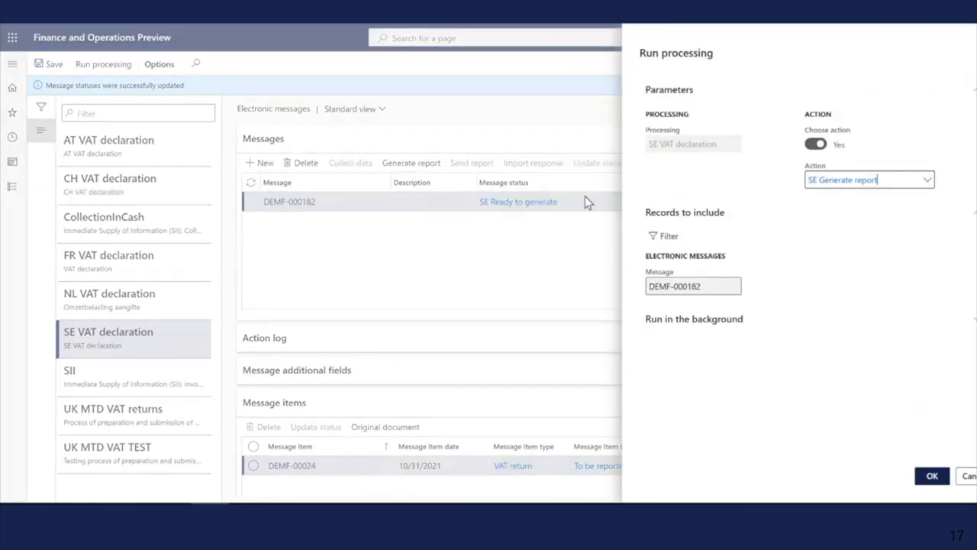
pyautogui.click(928, 181)
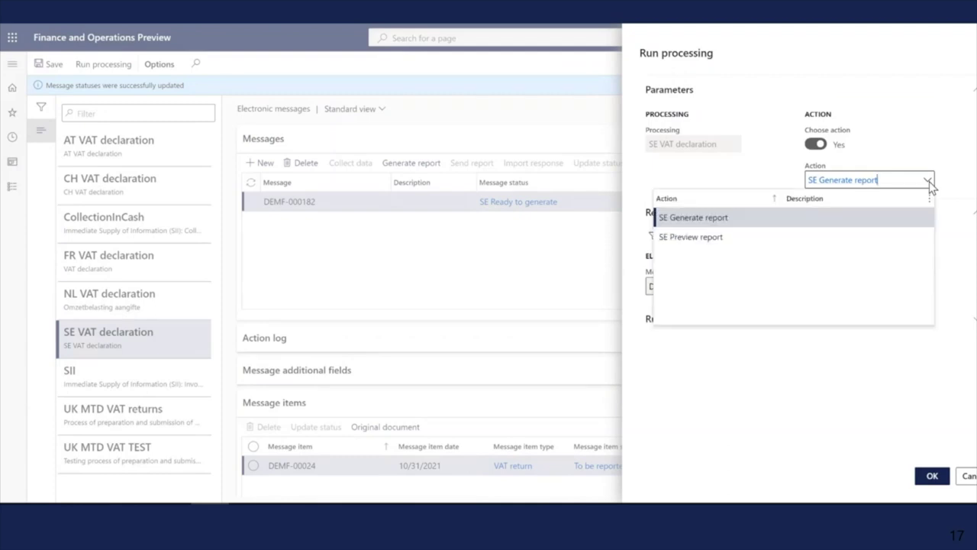
pyautogui.click(709, 236)
pyautogui.click(933, 476)
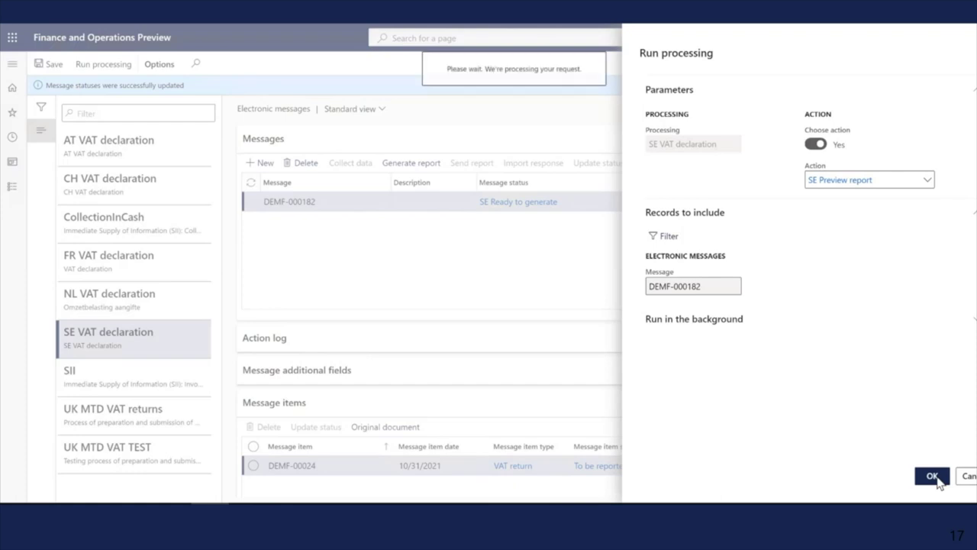
pyautogui.click(933, 476)
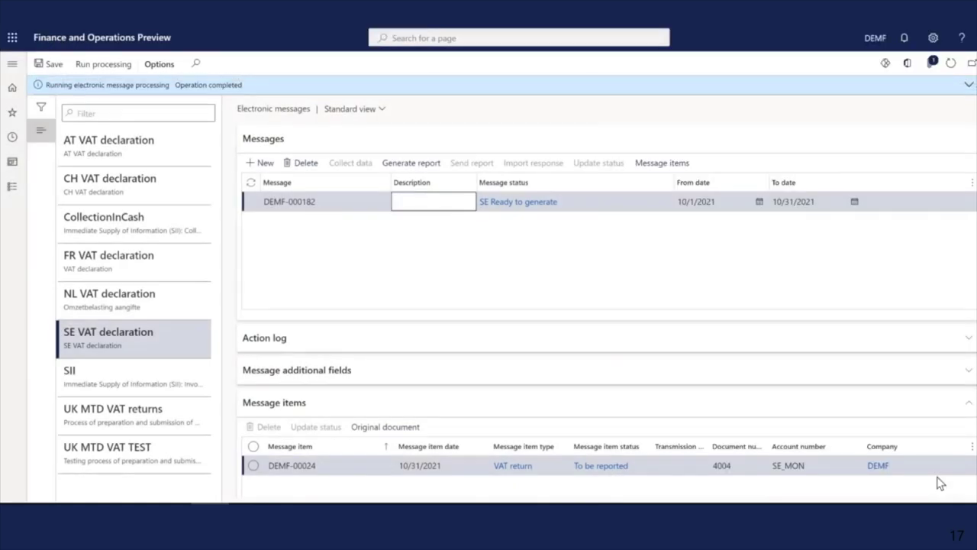
# Open the message's attached VAT Declaration Excel (SE).xlsx, review the VAT return preview, and return to Electronic messages.
pyautogui.click(968, 85)
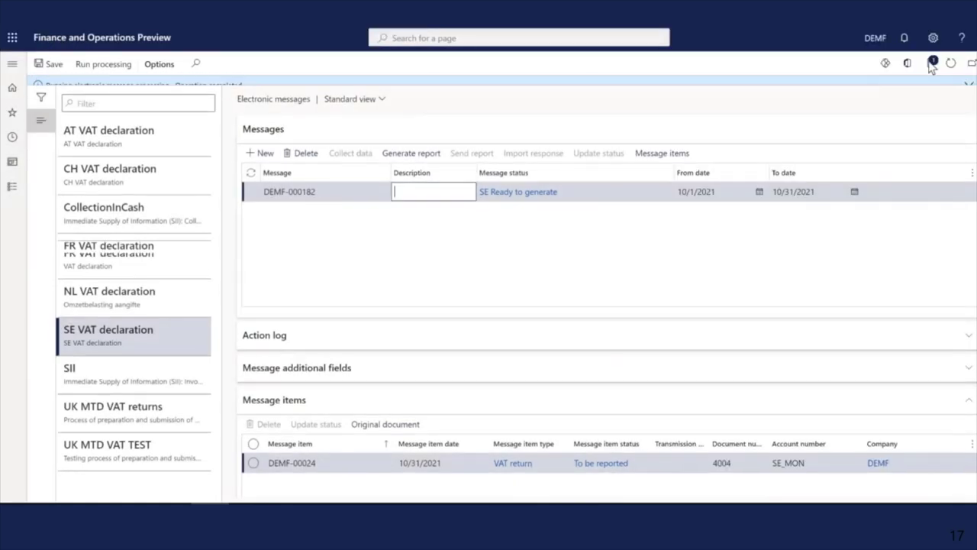
pyautogui.click(933, 63)
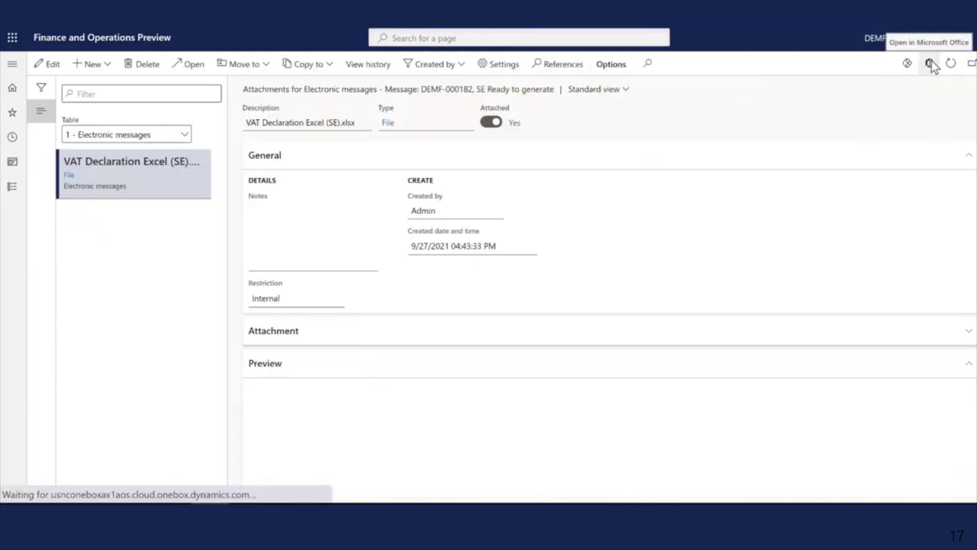
pyautogui.click(196, 67)
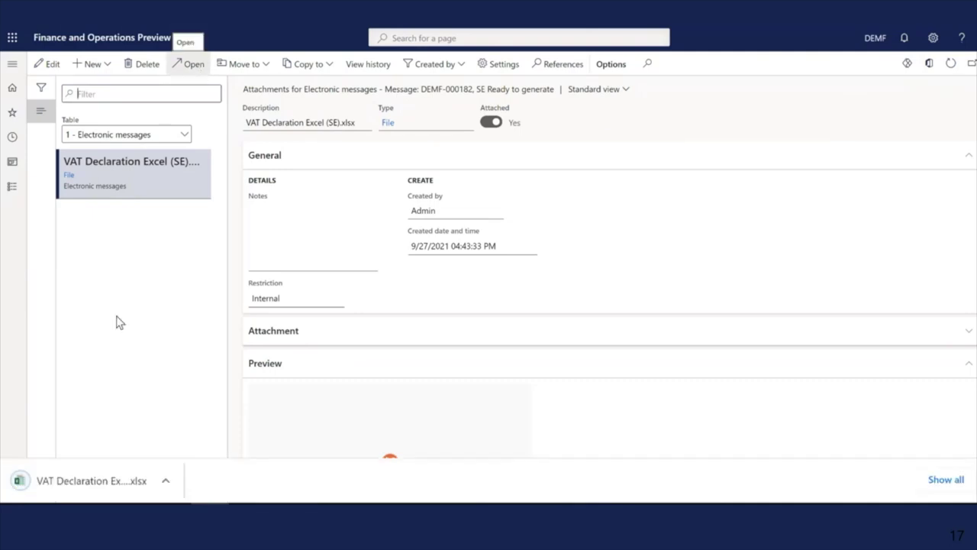
pyautogui.click(71, 497)
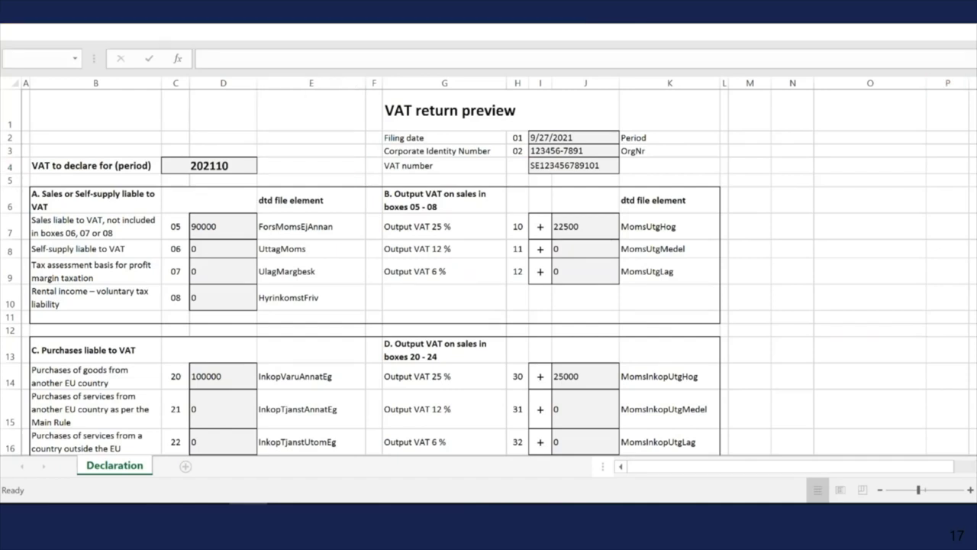
pyautogui.hotkey('alt', 'F4')
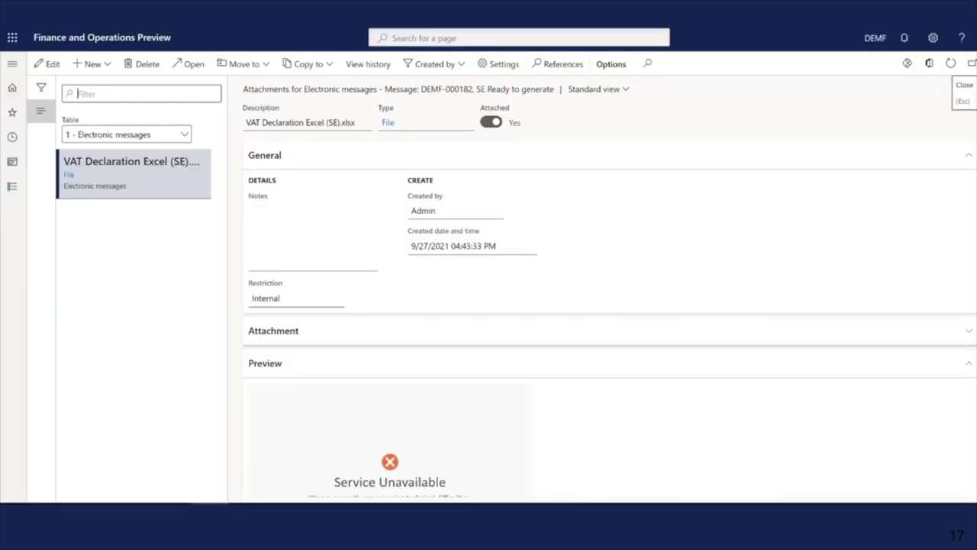
pyautogui.press('Escape')
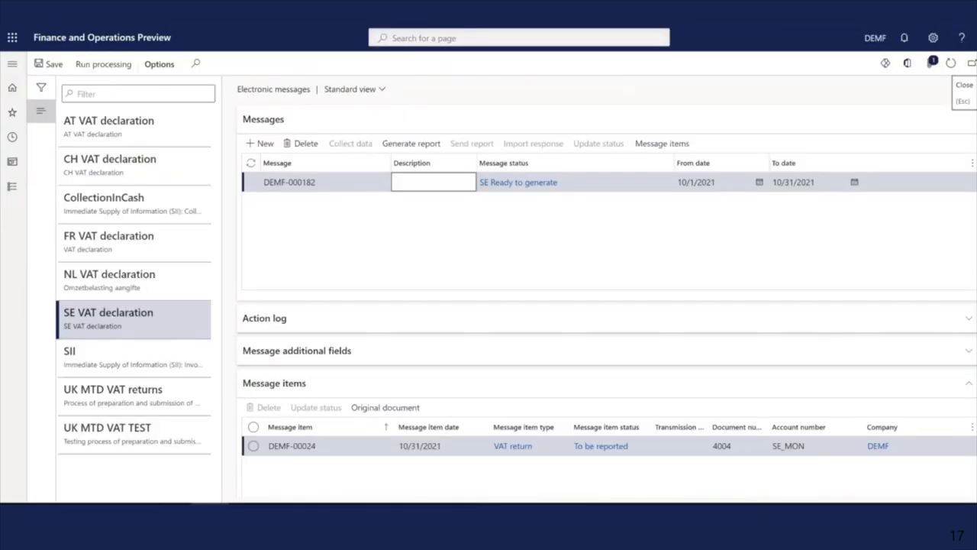
# Generate the Swedish VAT declaration with the SE Generate report action, using the Original tax declaration version.
pyautogui.click(413, 145)
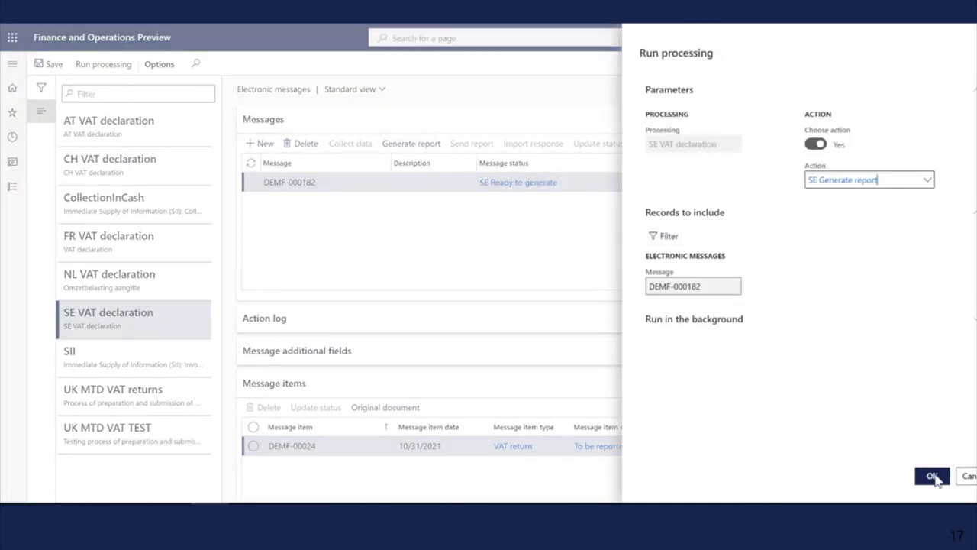
pyautogui.click(933, 476)
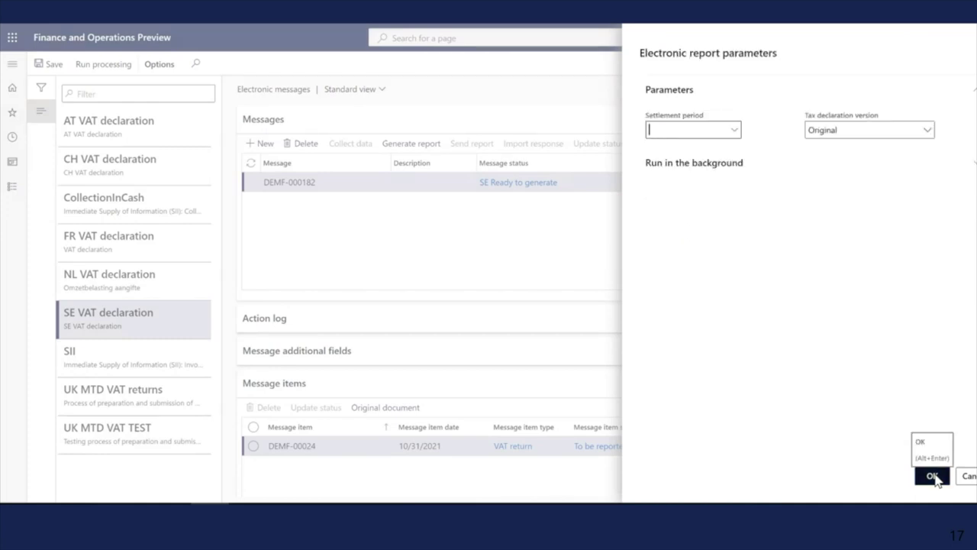
pyautogui.click(934, 476)
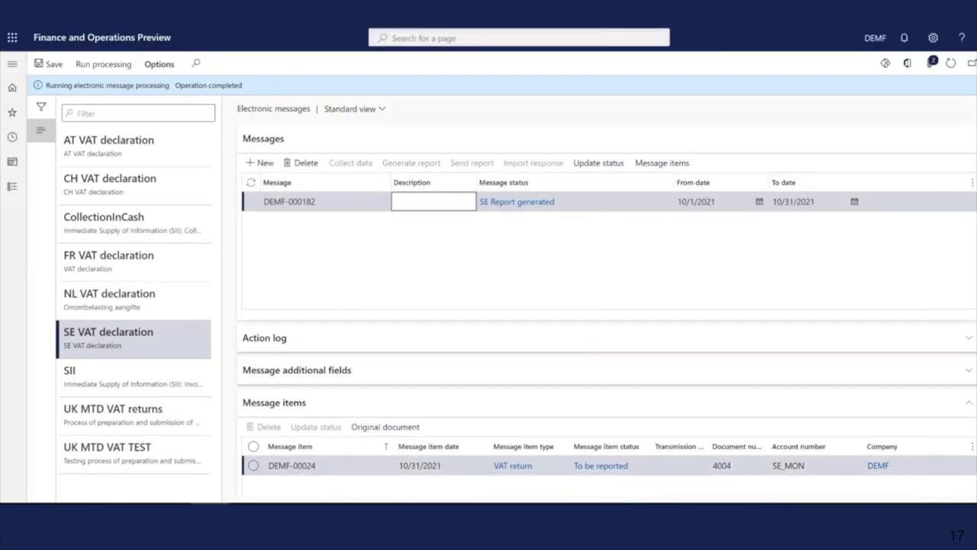
# Open the message's attached VAT Declaration XML (SE).xml for review and return to Electronic messages.
pyautogui.click(931, 62)
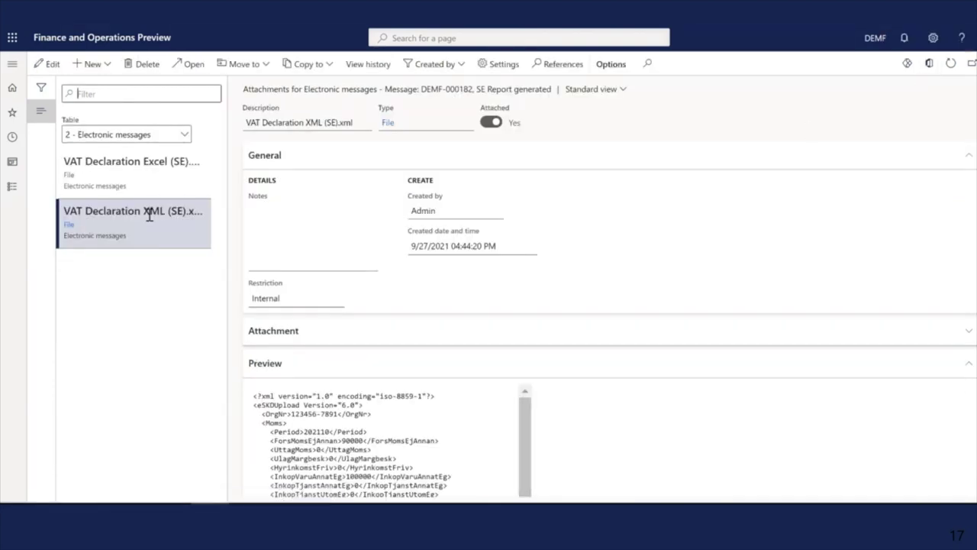
pyautogui.click(192, 66)
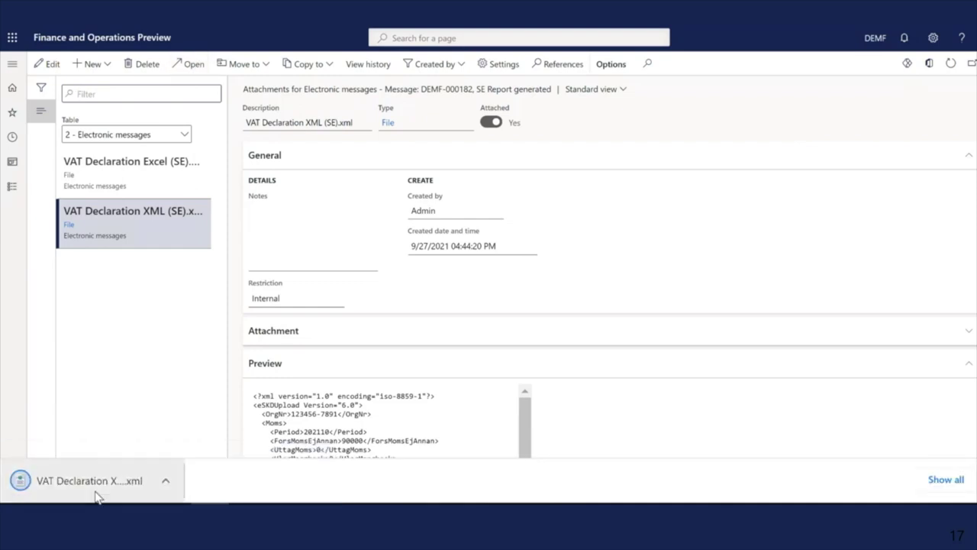
pyautogui.click(97, 494)
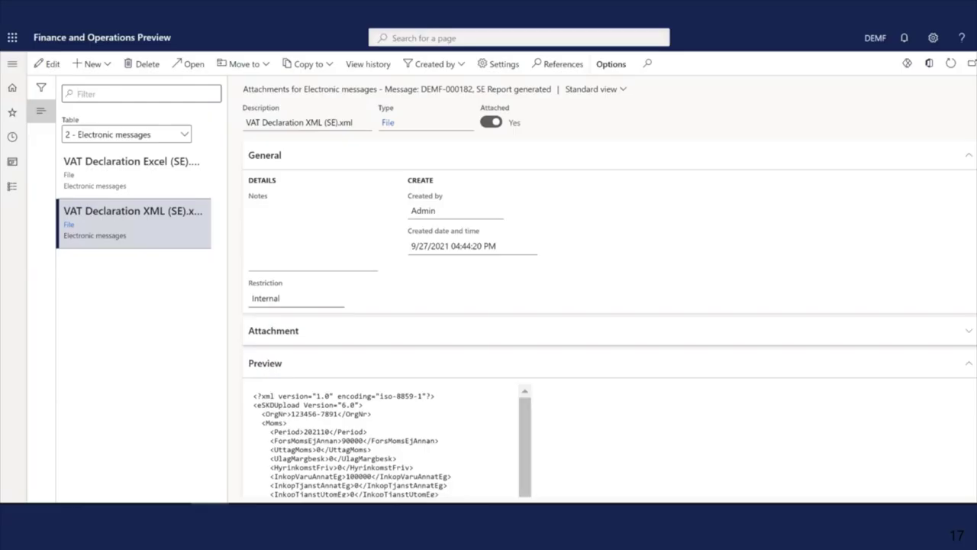
pyautogui.click(971, 64)
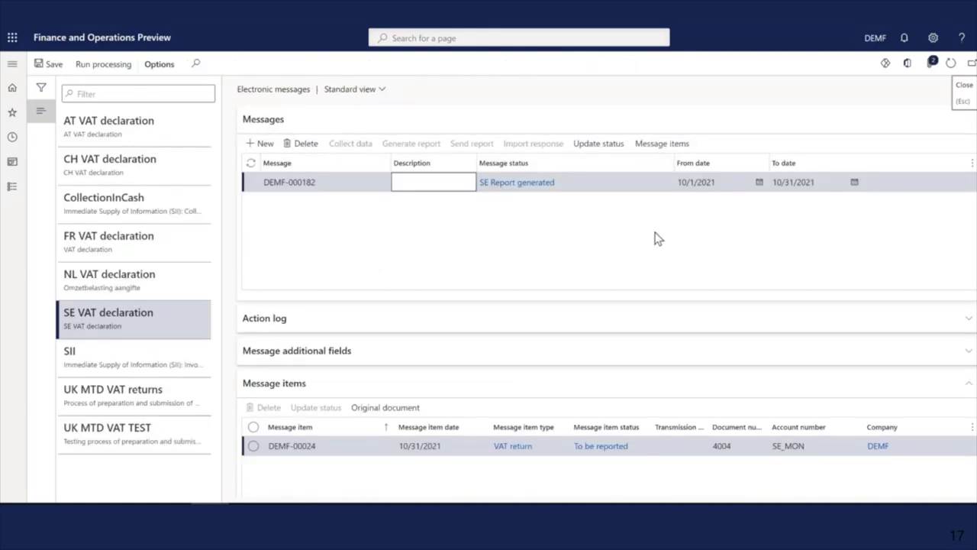
# Create a new message for the NL VAT declaration processing with the NLOB Create message action.
pyautogui.click(112, 281)
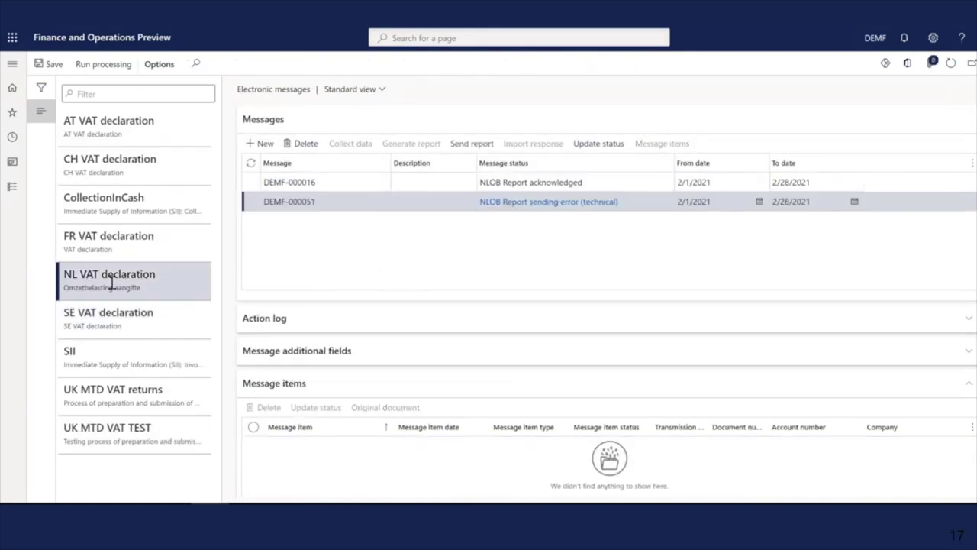
pyautogui.click(262, 143)
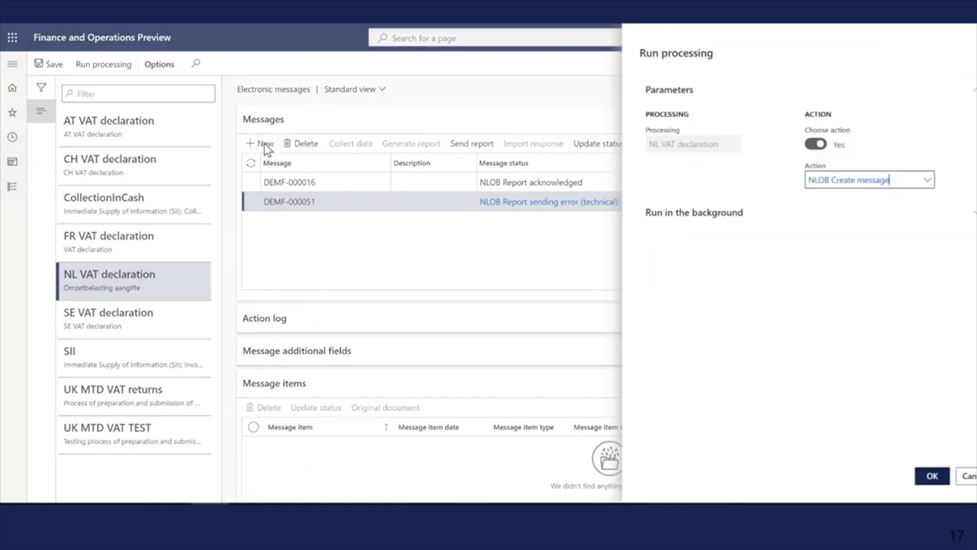
pyautogui.click(932, 476)
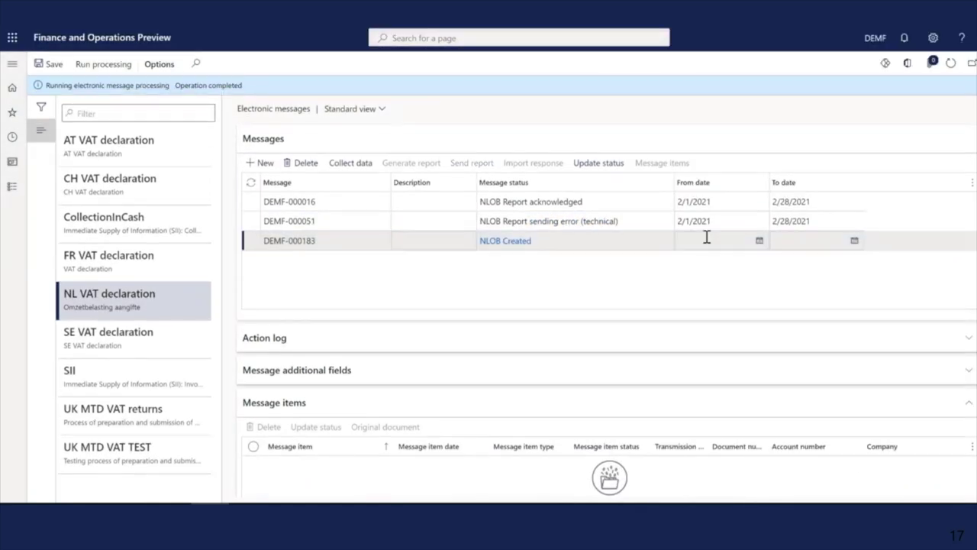
# Set the new Dutch message's dates from 10/1/2021 to 10/31/2021 and collect its data with the NLOB Populate VAT return records action.
pyautogui.click(707, 239)
pyautogui.write('10')
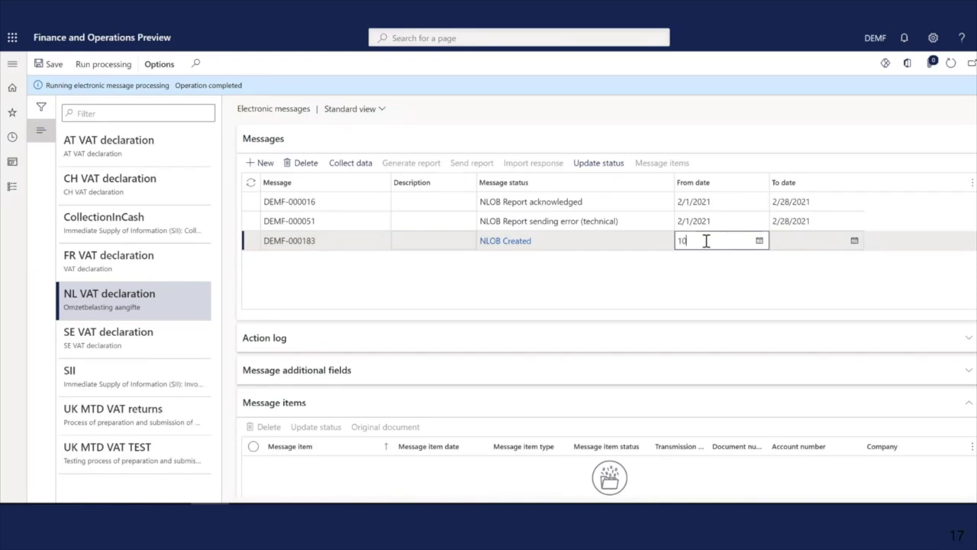
pyautogui.write('/1/2021')
pyautogui.click(804, 239)
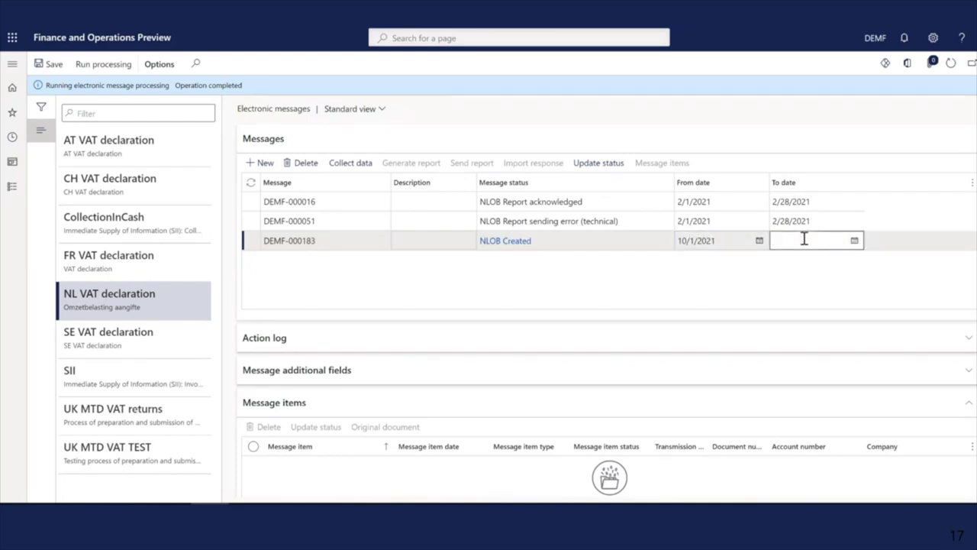
pyautogui.write('10/31/2021')
pyautogui.click(345, 165)
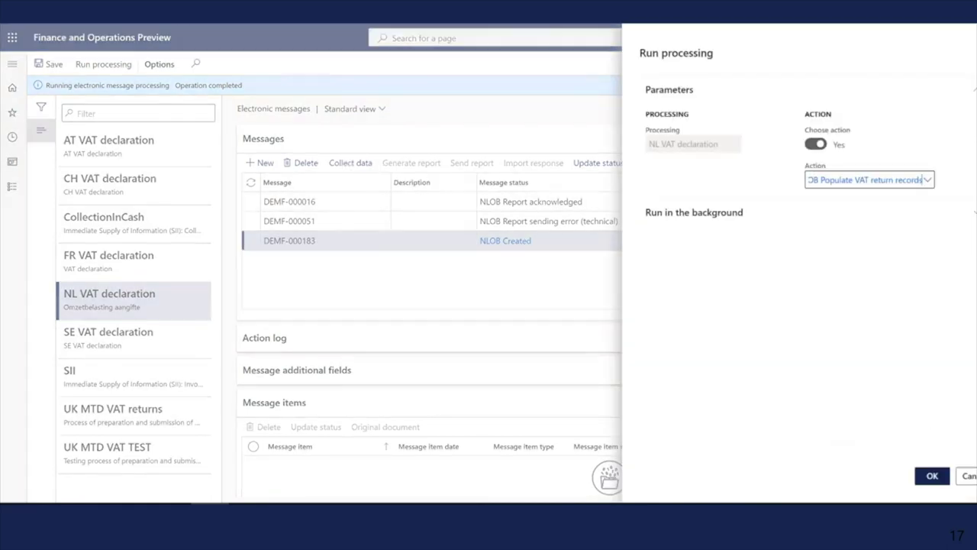
pyautogui.click(933, 477)
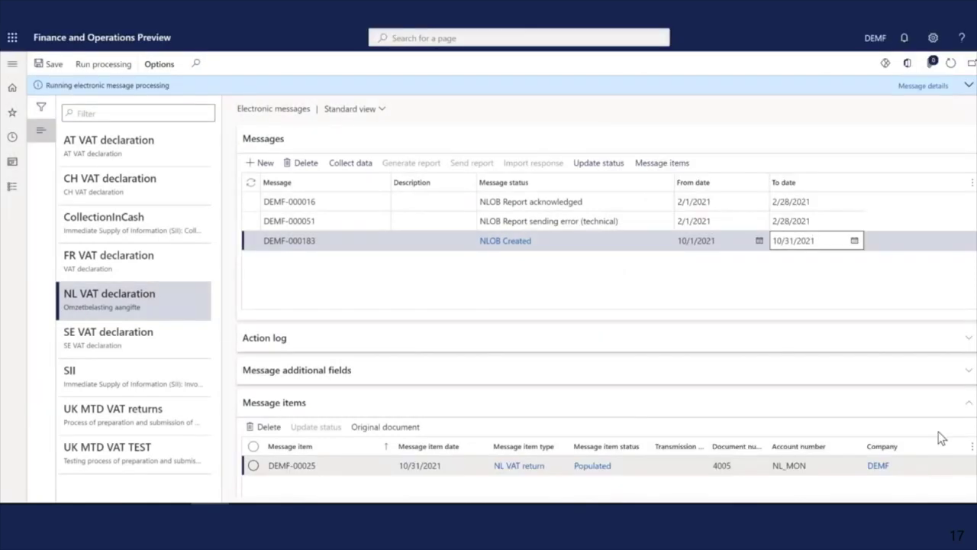
# View the original sales tax payment document of the NL VAT return item and return to the Dutch message.
pyautogui.scroll(-2, 456, 384)
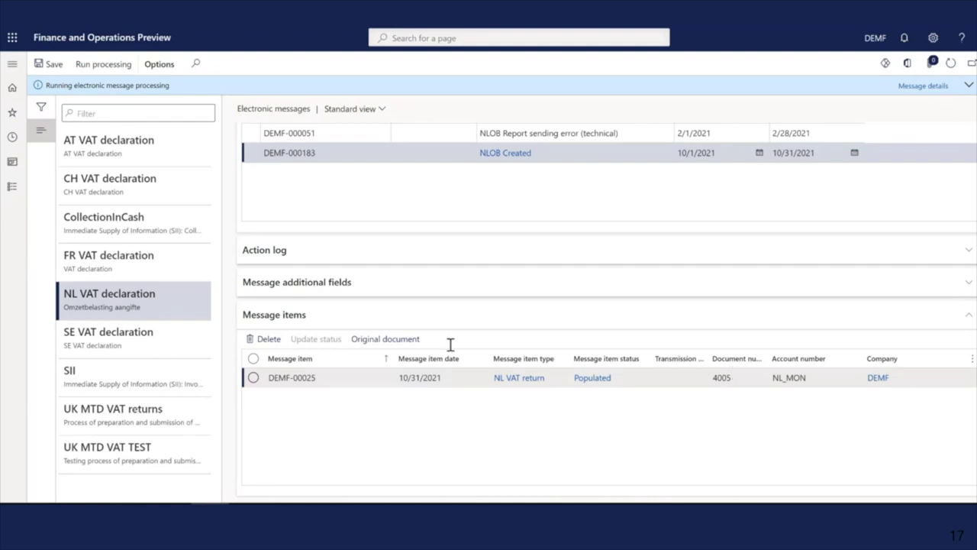
pyautogui.click(387, 338)
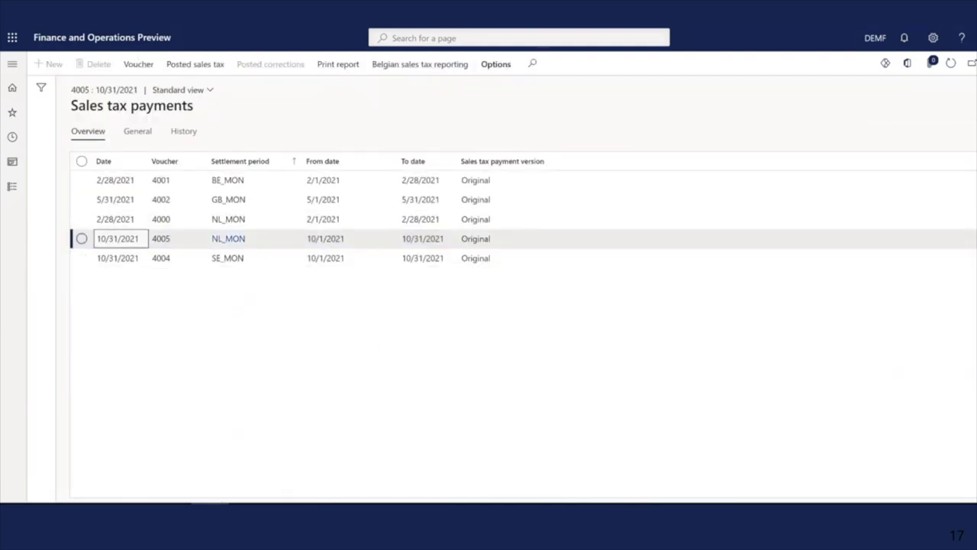
pyautogui.click(971, 63)
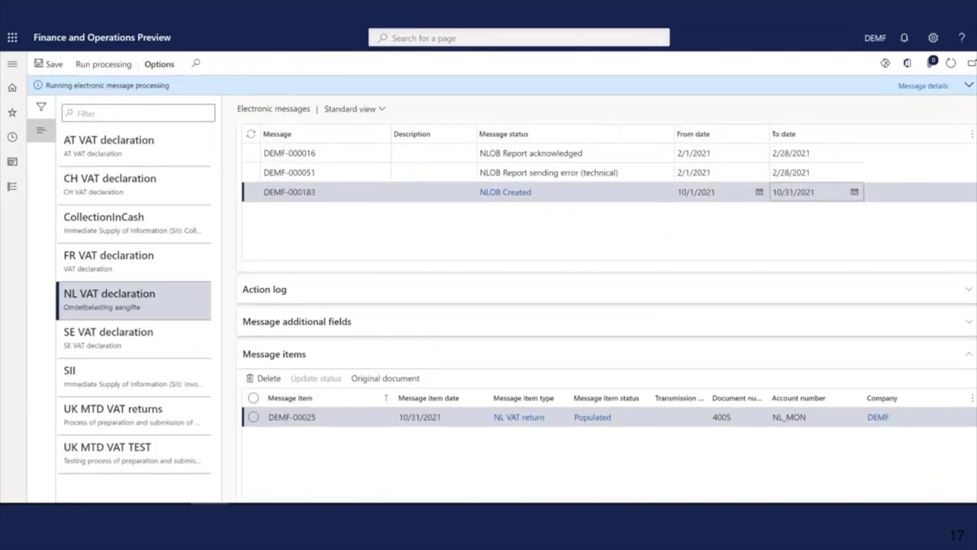
pyautogui.click(444, 238)
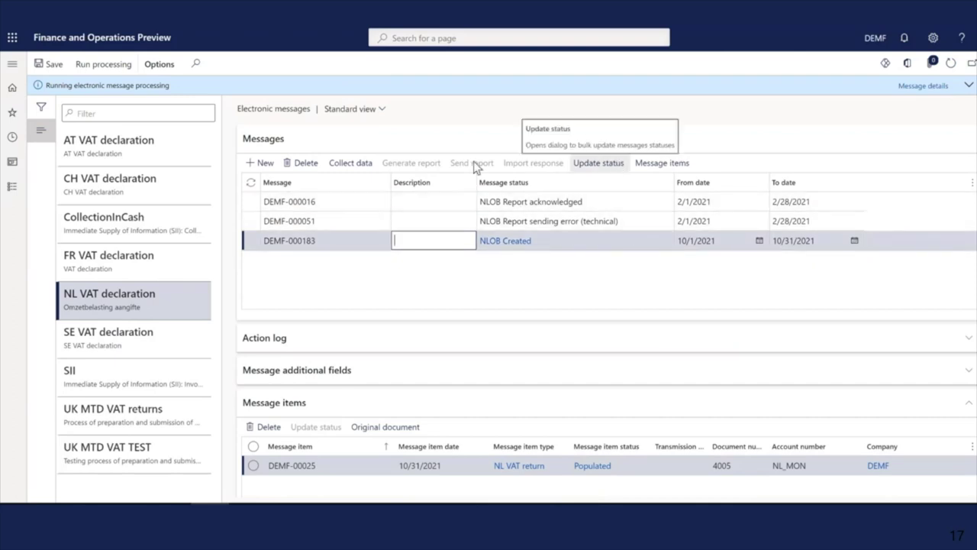
pyautogui.click(423, 240)
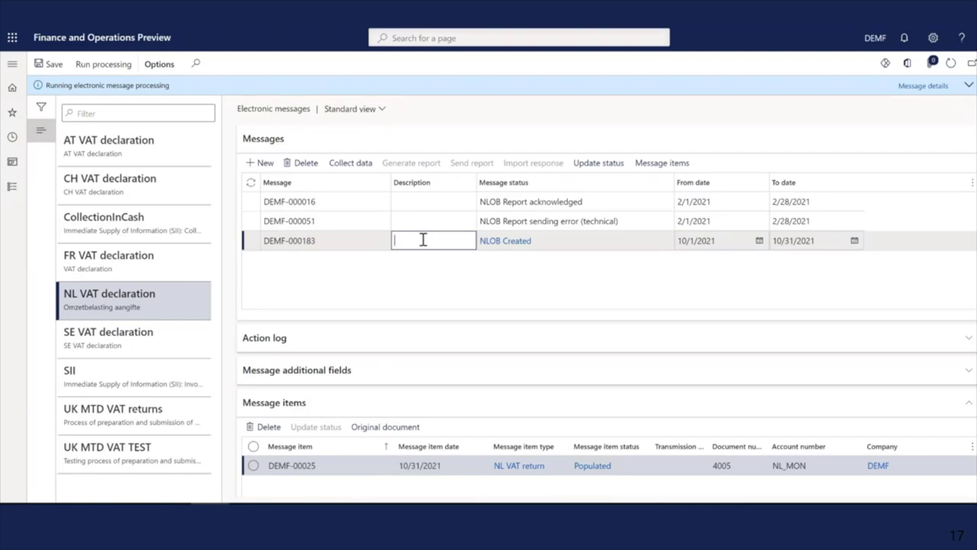
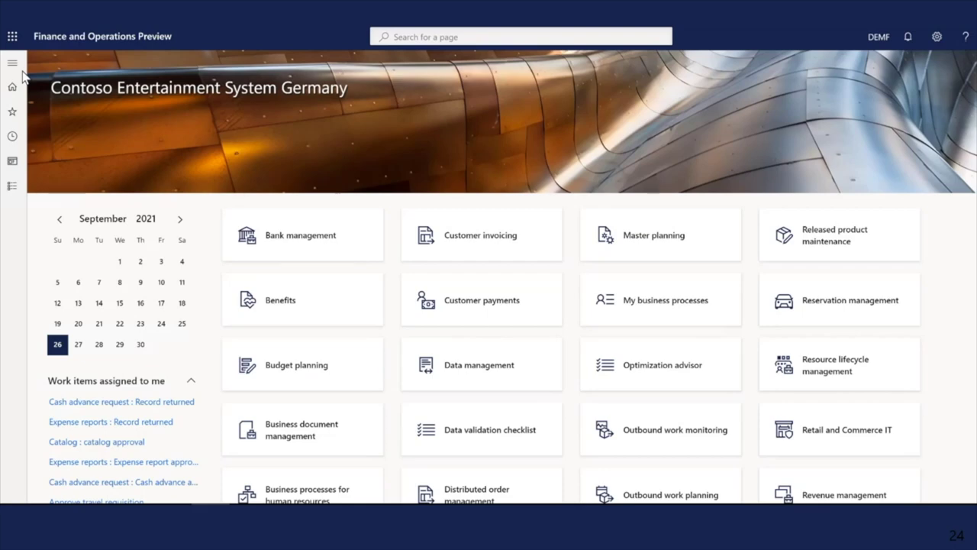
# Open the Intrastat declaration and transfer customer invoices, vendor invoices and transfer orders for the Belgian VAT registration.
pyautogui.click(13, 62)
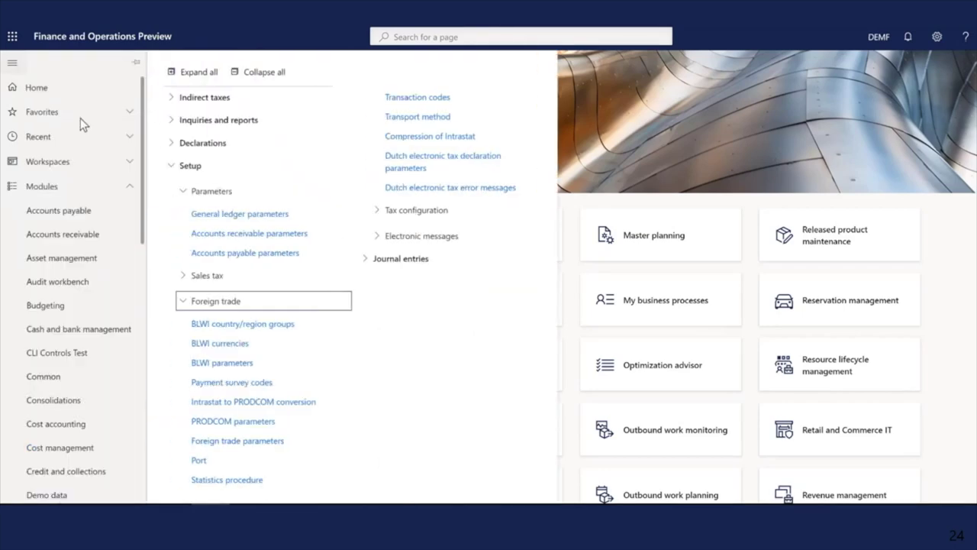
pyautogui.click(200, 146)
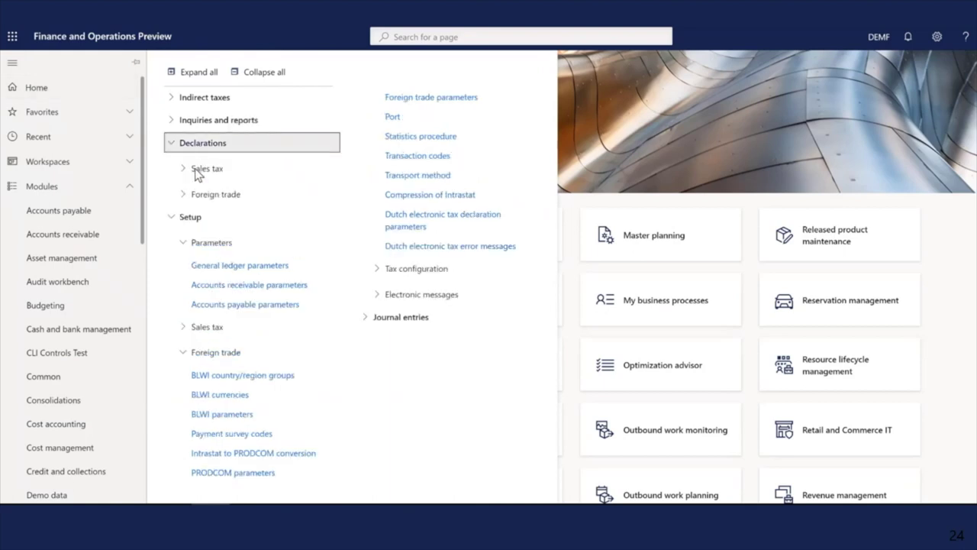
pyautogui.click(201, 194)
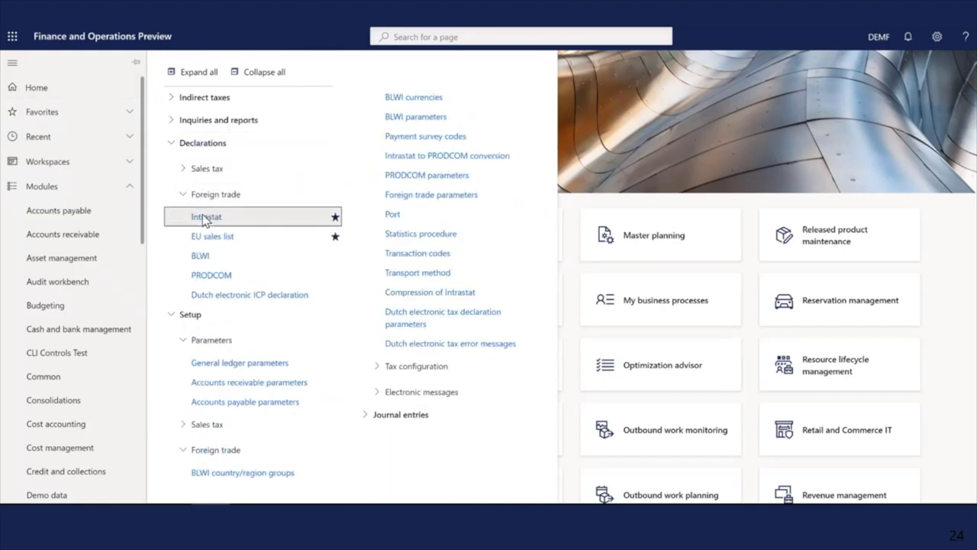
pyautogui.click(205, 218)
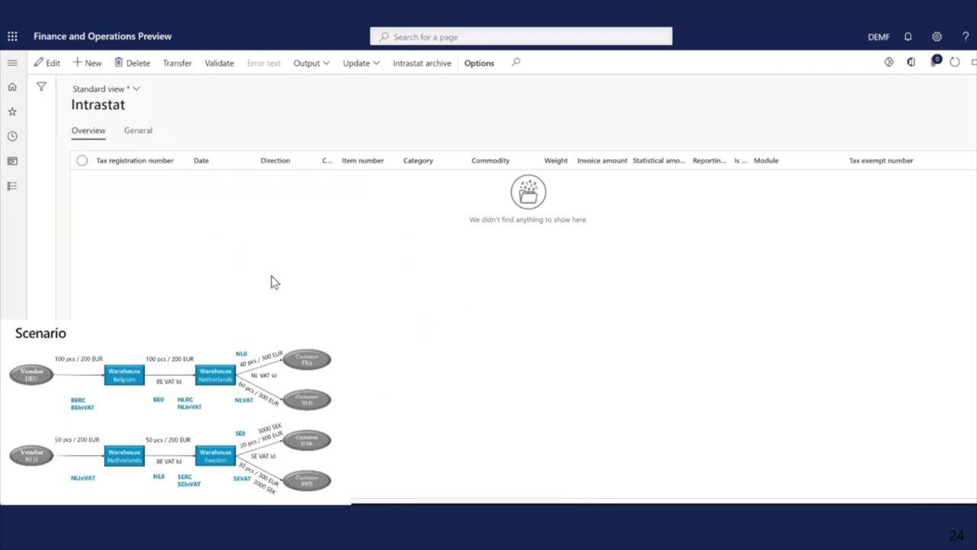
pyautogui.click(180, 66)
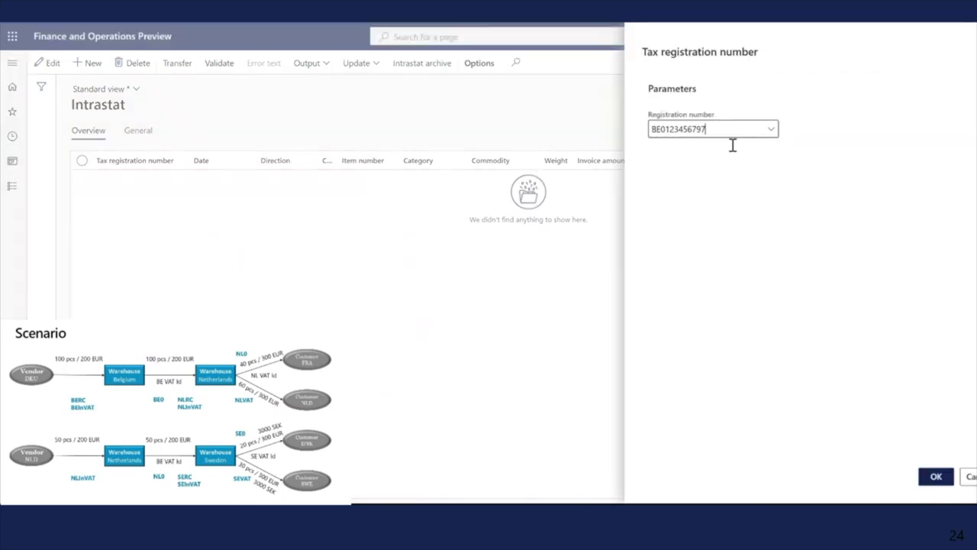
pyautogui.click(936, 476)
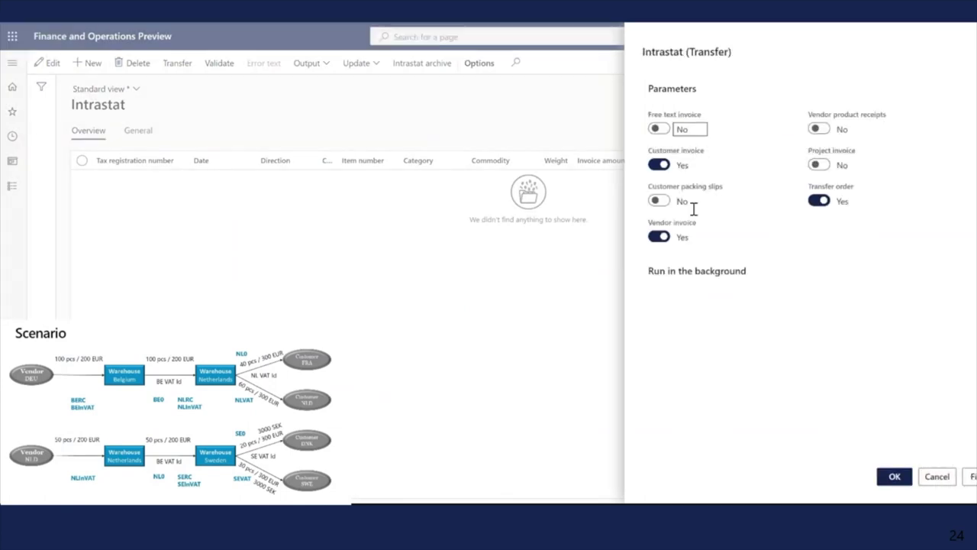
pyautogui.click(894, 476)
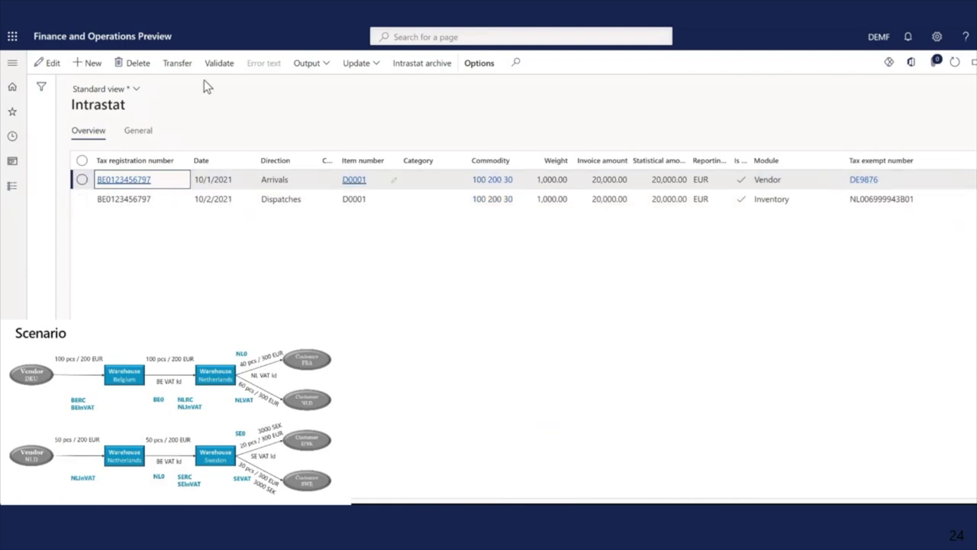
# Transfer customer invoices, vendor invoices and transfer orders to Intrastat for the Dutch (NLD) VAT registration.
pyautogui.click(177, 65)
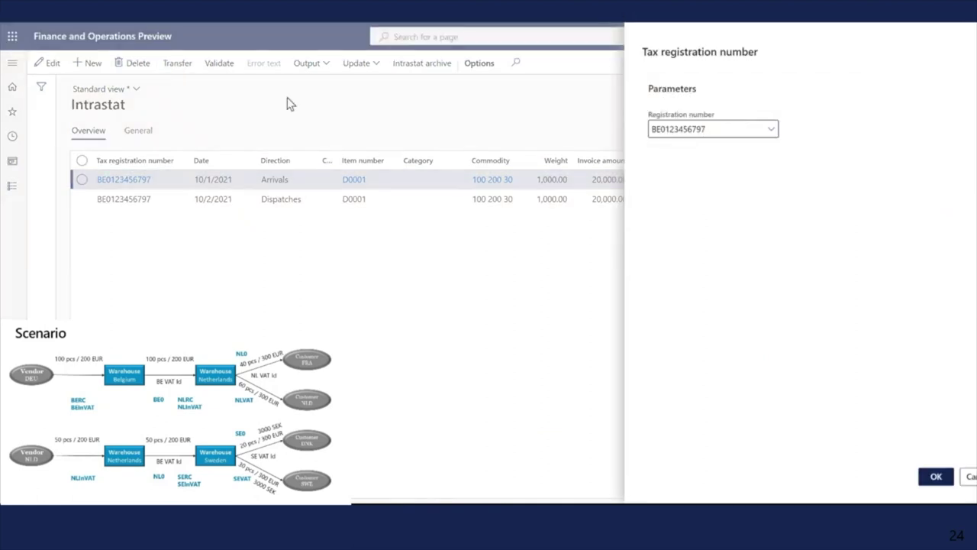
pyautogui.click(772, 131)
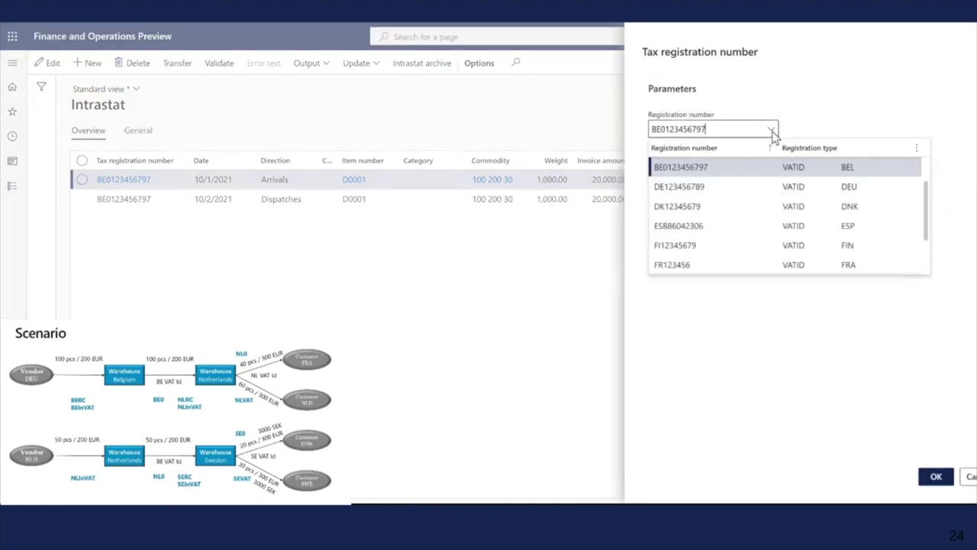
pyautogui.scroll(-3, 935, 229)
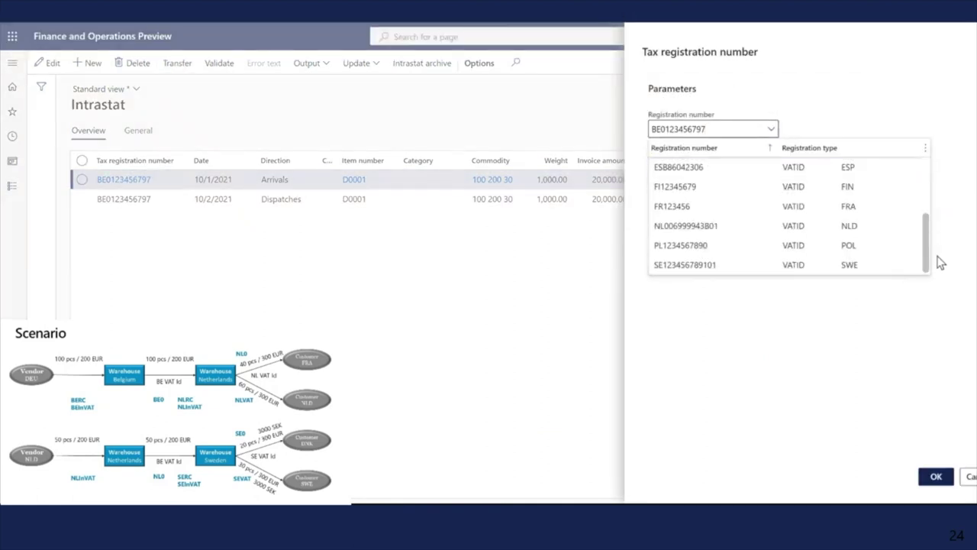
pyautogui.click(715, 227)
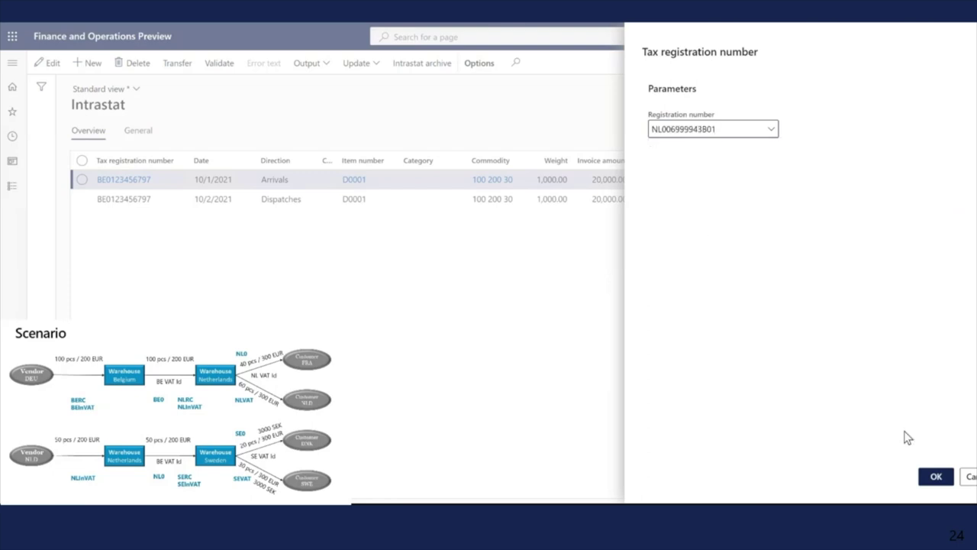
pyautogui.click(946, 479)
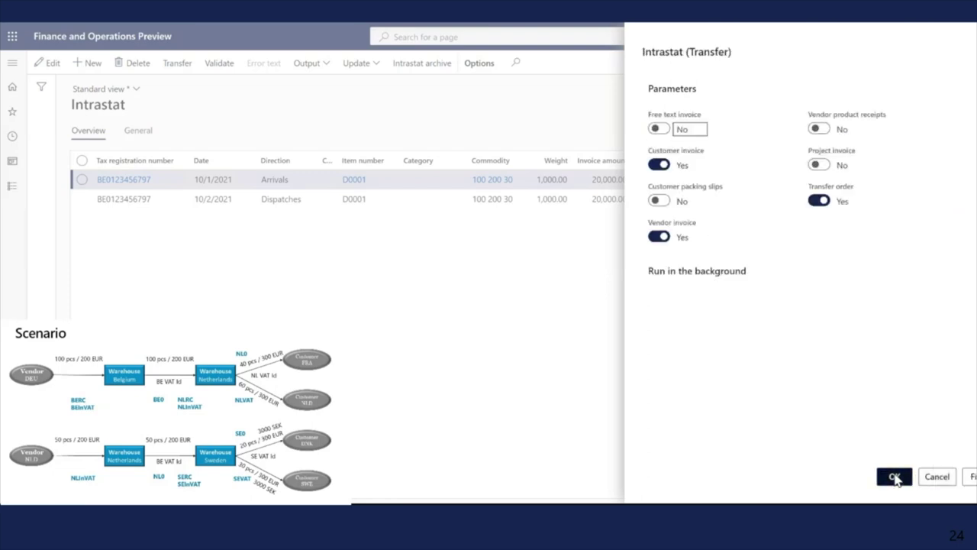
pyautogui.click(894, 475)
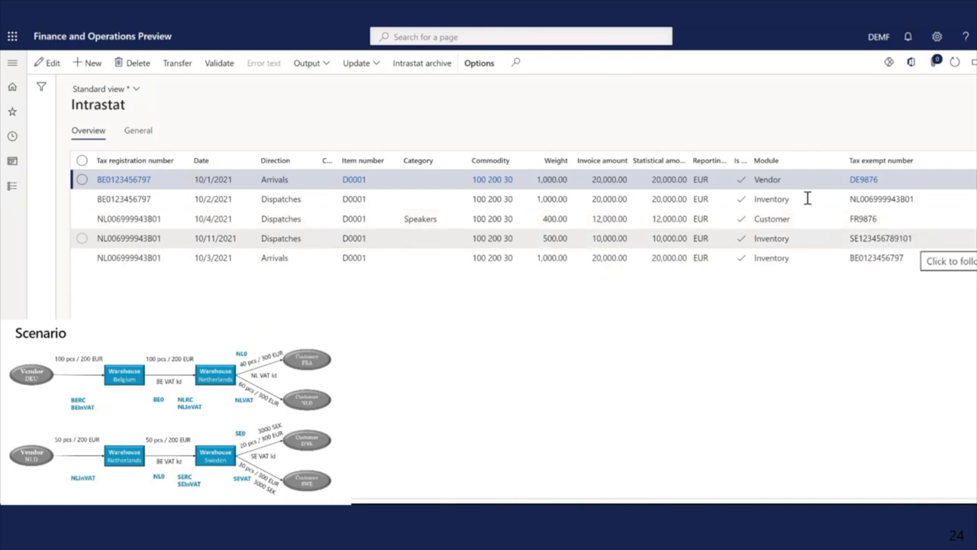
# Transfer customer invoices, vendor invoices and transfer orders to Intrastat for the Swedish (SWE) VAT registration.
pyautogui.click(176, 65)
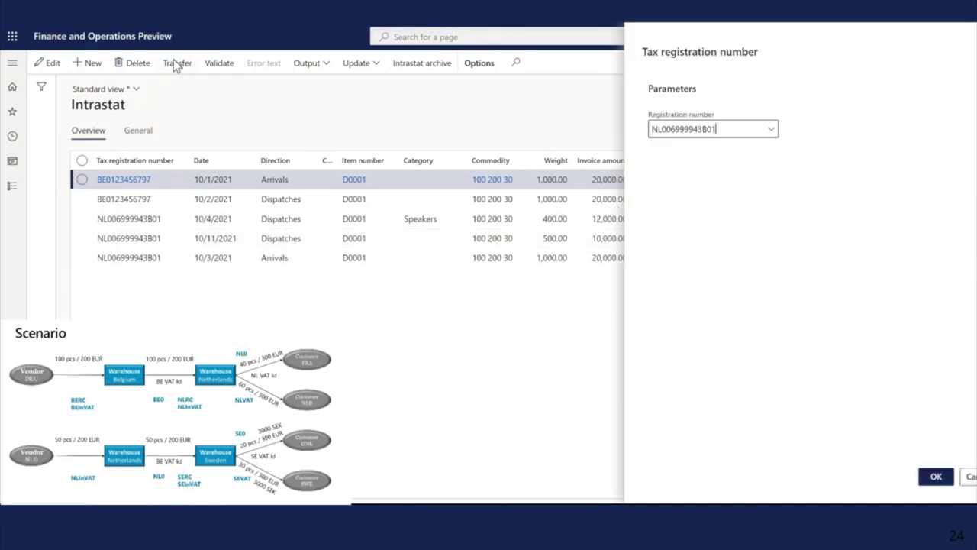
pyautogui.click(771, 129)
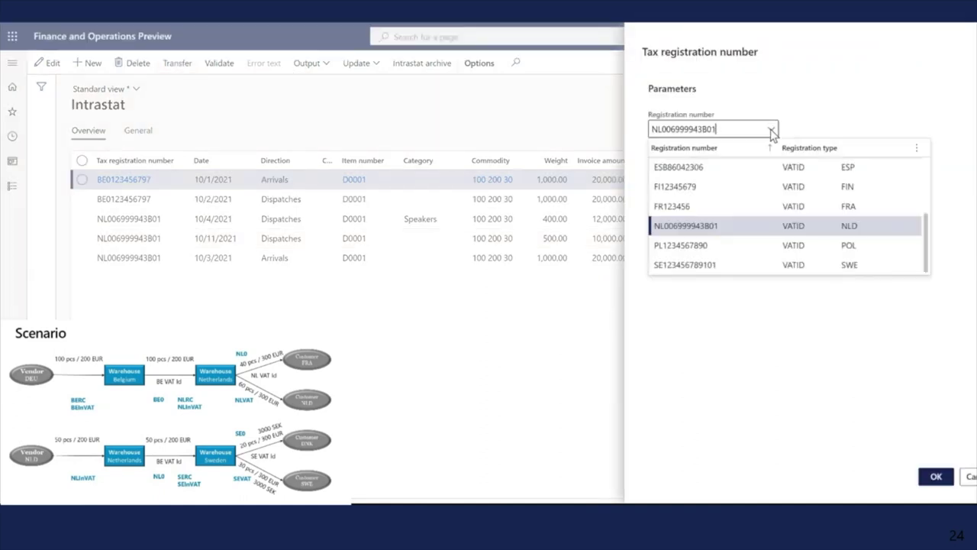
pyautogui.click(695, 265)
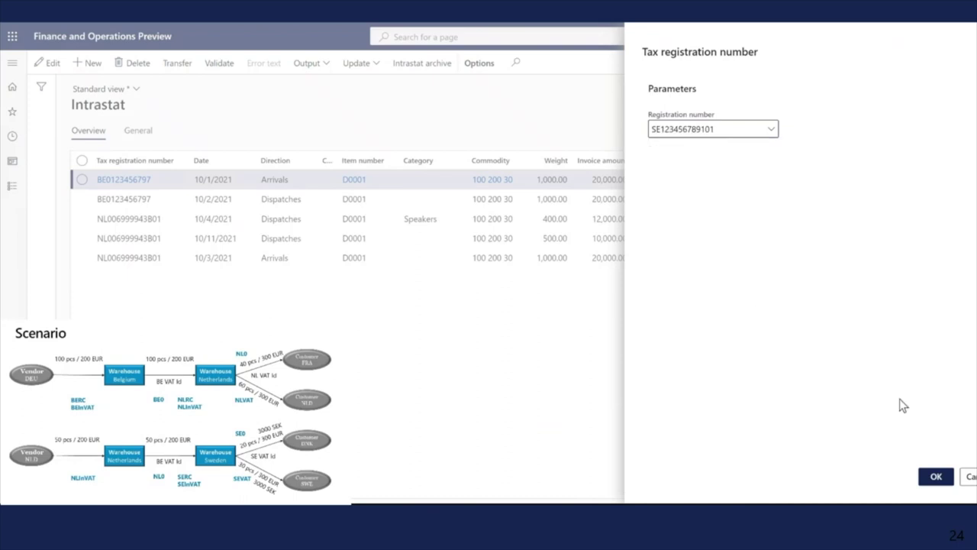
pyautogui.click(939, 477)
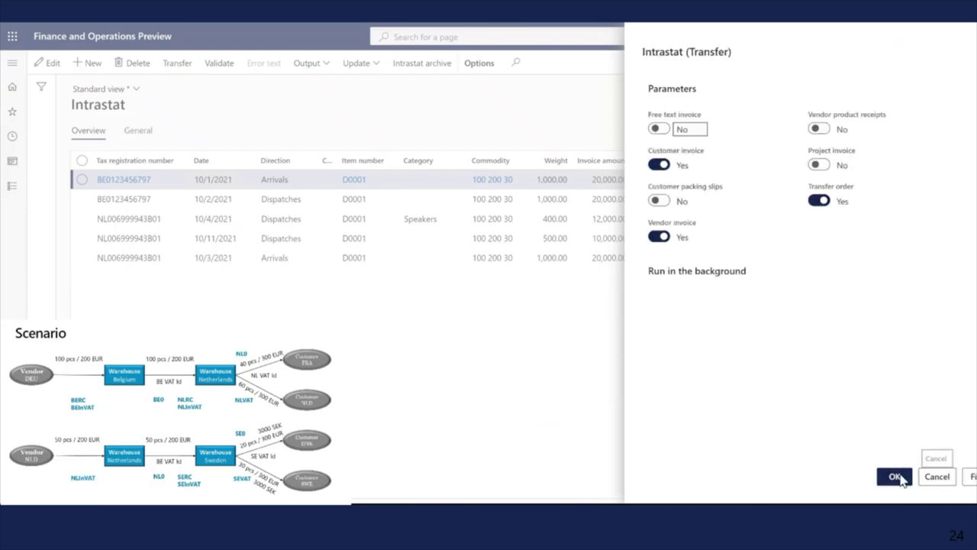
pyautogui.click(895, 477)
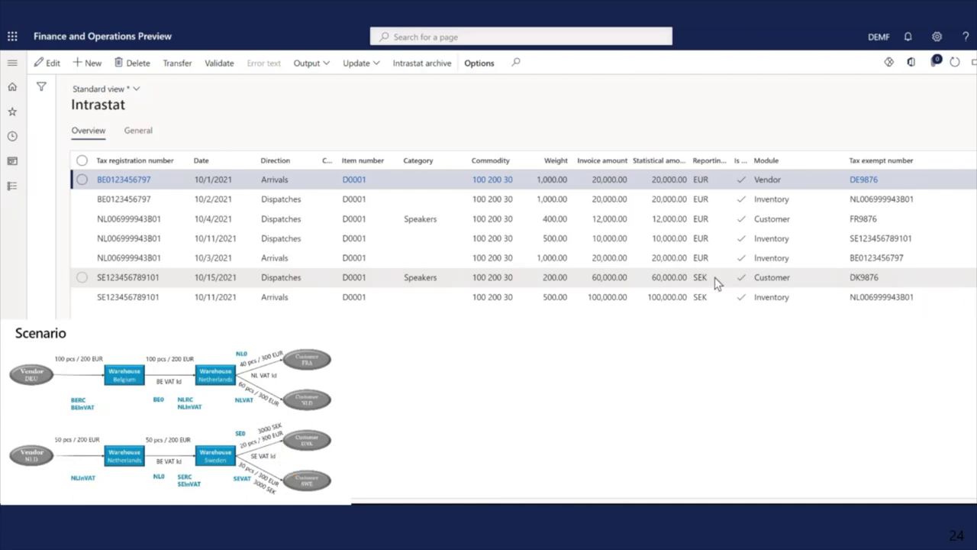
# Compare the reporting currency of the Swedish 10/15/2021 dispatch line with that of the Dutch 10/3/2021 arrival line.
pyautogui.moveTo(715, 277); pyautogui.dragTo(698, 305)
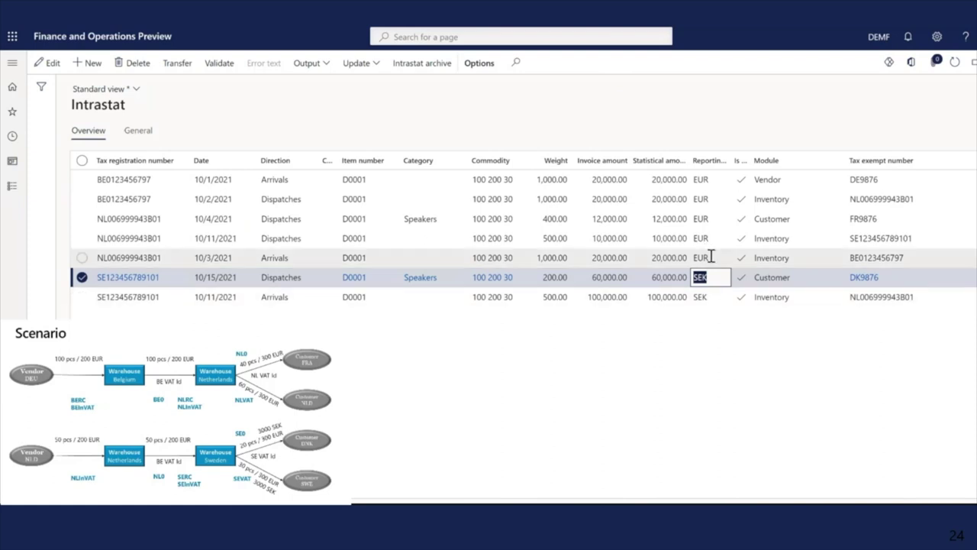
pyautogui.moveTo(711, 257); pyautogui.dragTo(696, 260)
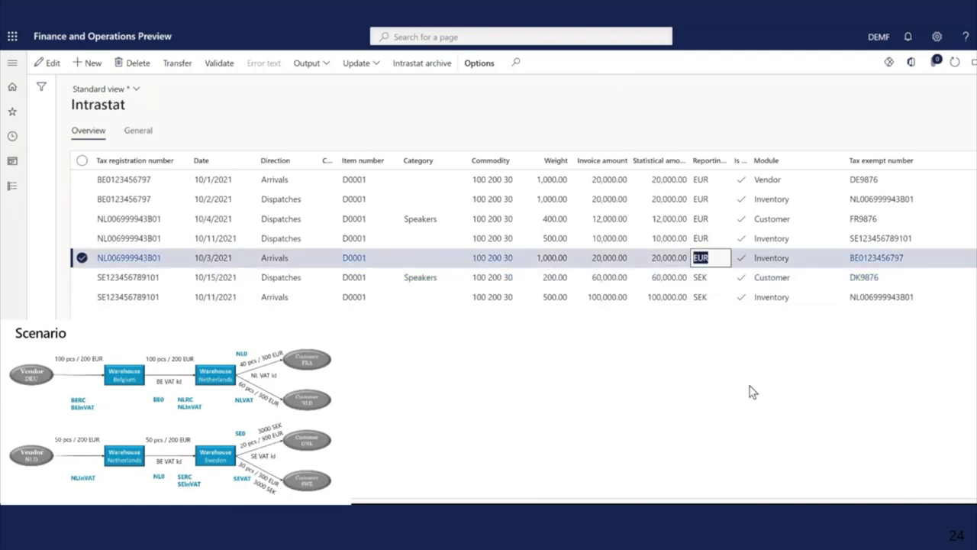
pyautogui.click(746, 394)
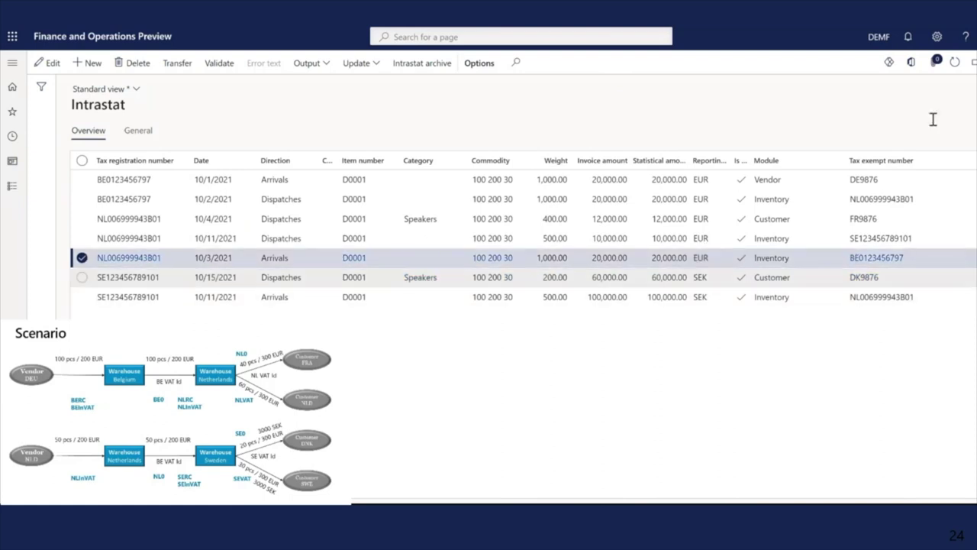
# Open the EU sales list and transfer the item sales and transfer order shipments for the Belgian VAT registration.
pyautogui.click(13, 86)
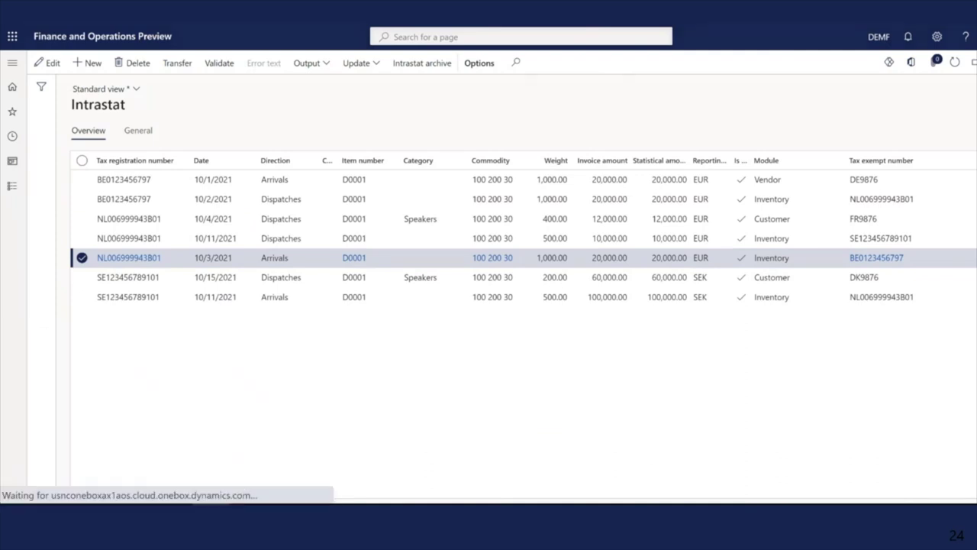
pyautogui.click(12, 64)
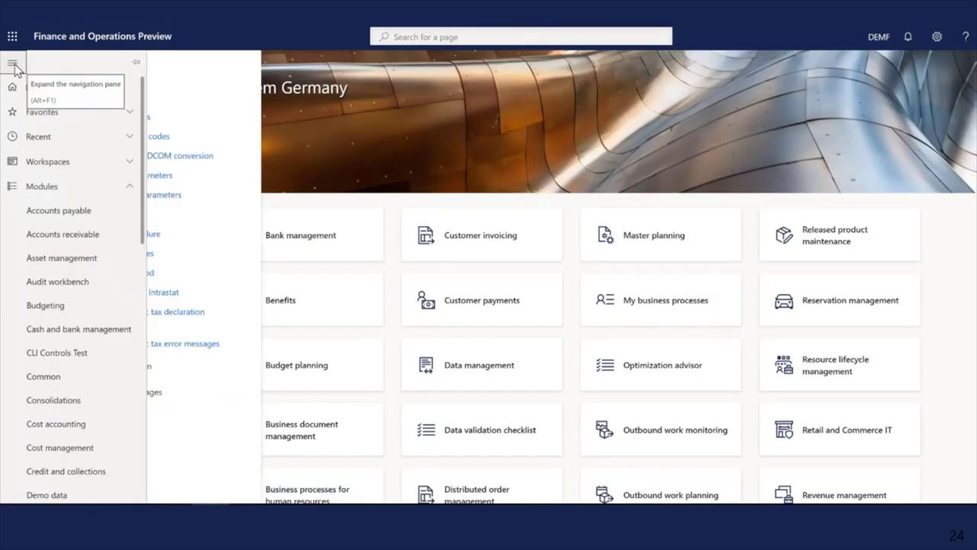
pyautogui.click(225, 239)
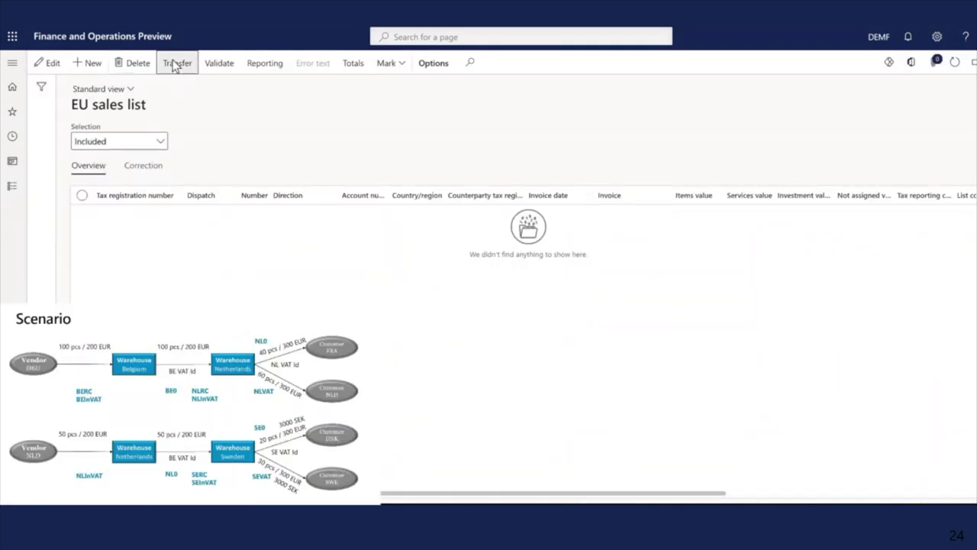
pyautogui.click(175, 64)
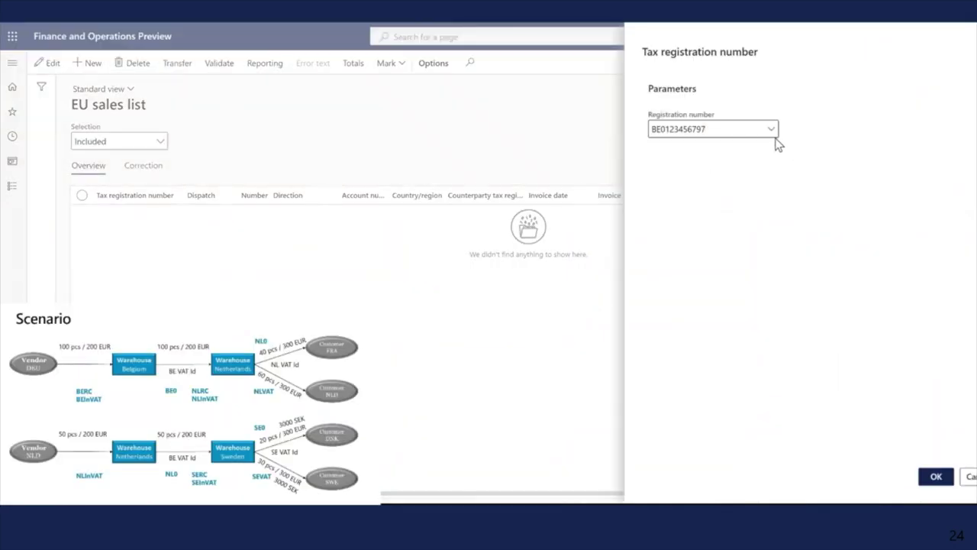
pyautogui.click(937, 476)
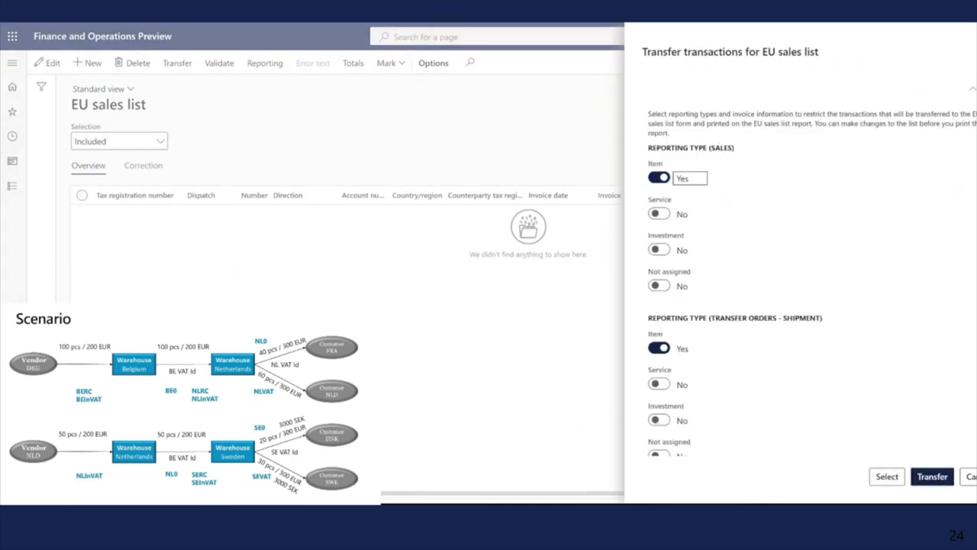
pyautogui.scroll(-5, 800, 267)
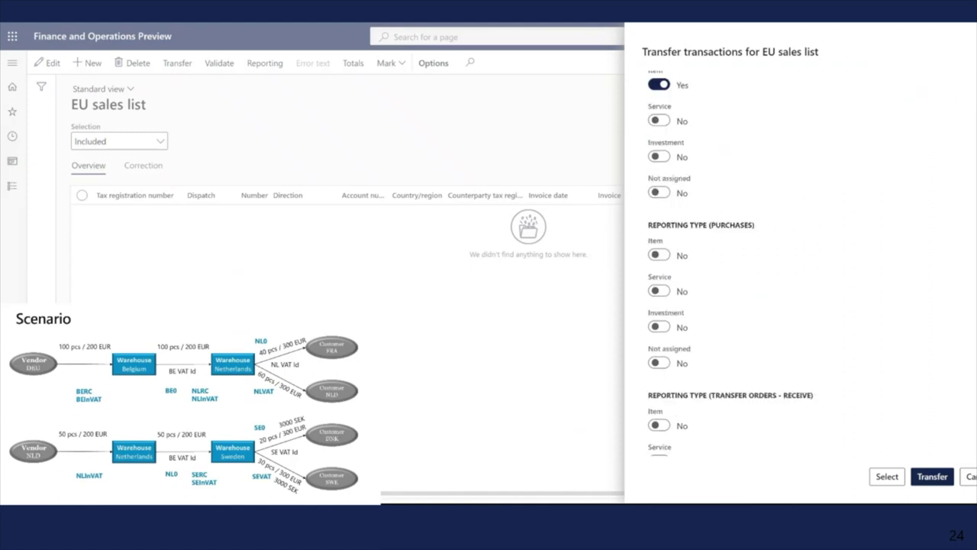
pyautogui.scroll(-5, 801, 267)
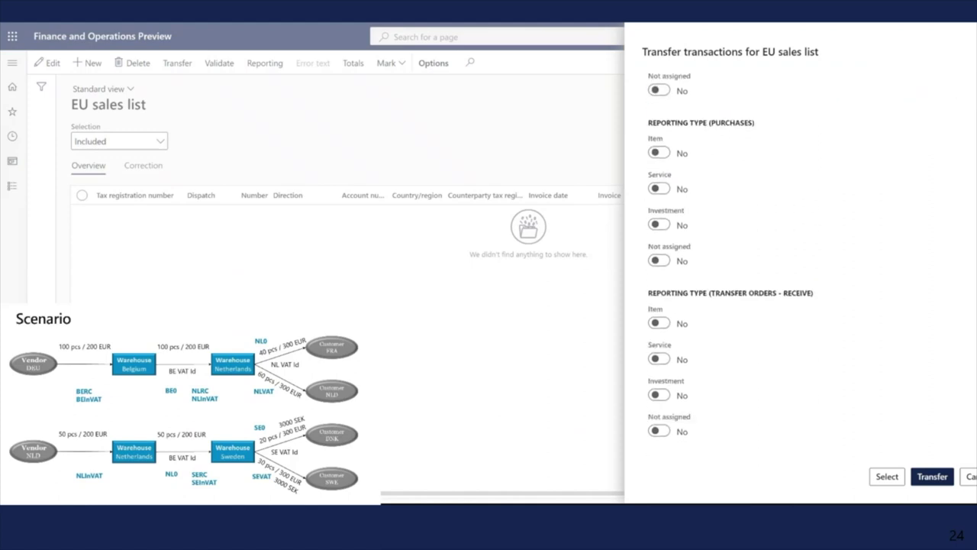
pyautogui.scroll(10, 957, 256)
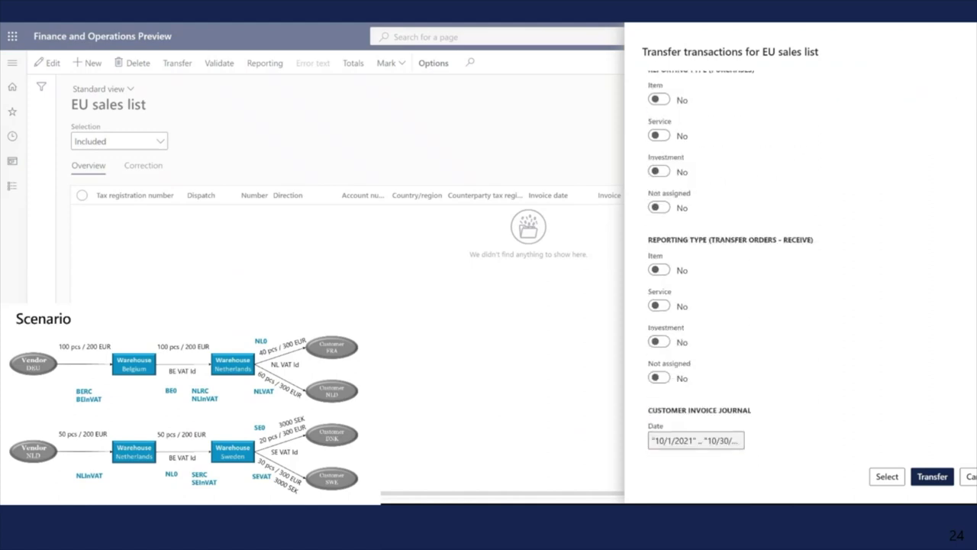
pyautogui.click(932, 476)
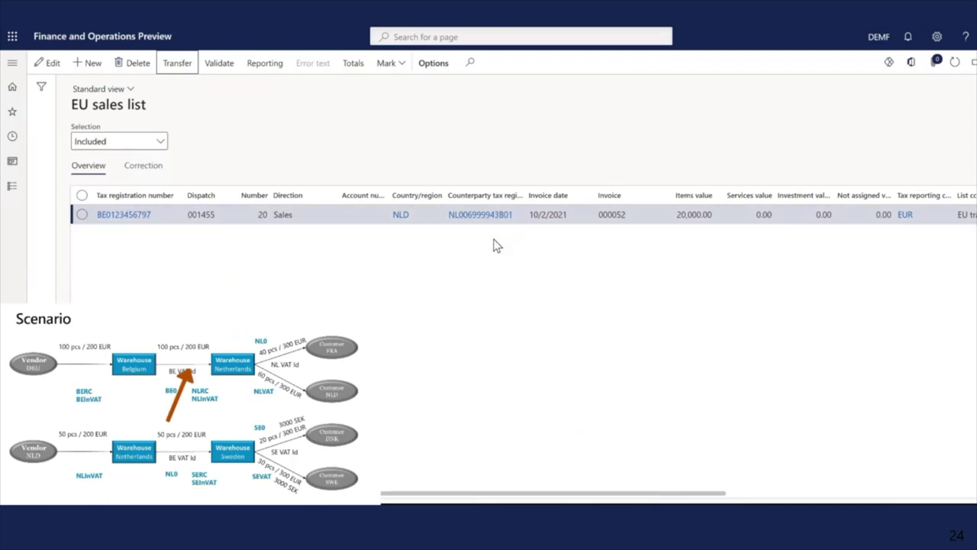
# Transfer the item sales and item transfer order shipments to the EU sales list for the Dutch (NLD) VAT registration.
pyautogui.click(181, 63)
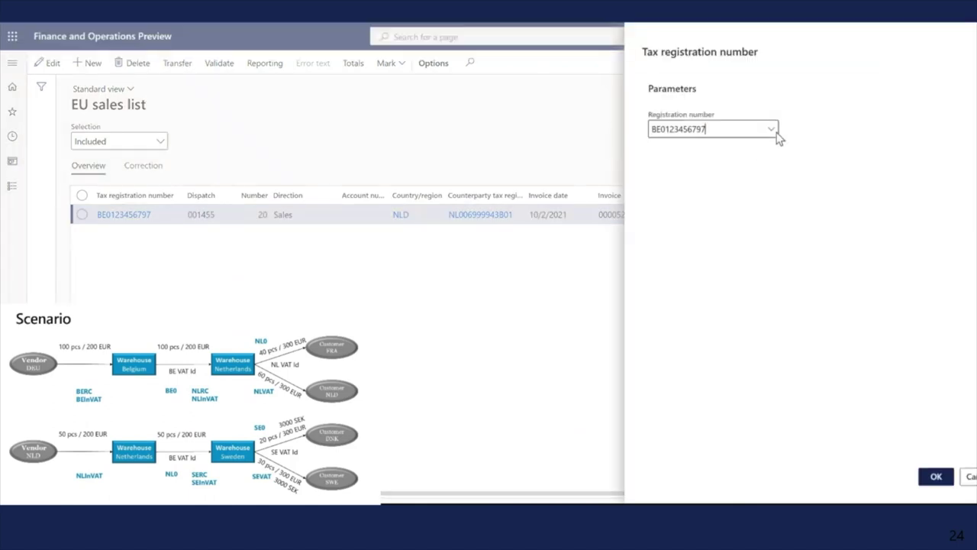
pyautogui.click(773, 131)
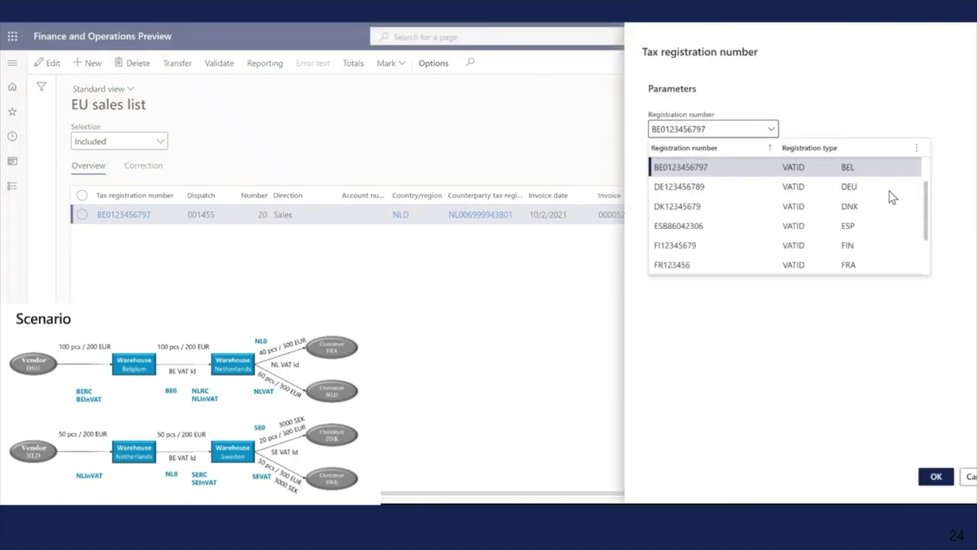
pyautogui.scroll(-3, 930, 222)
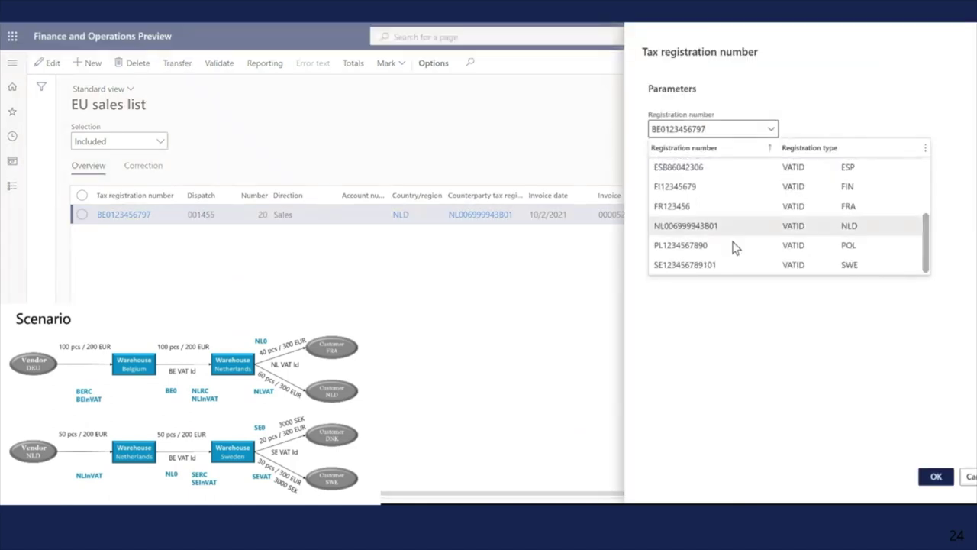
pyautogui.click(701, 227)
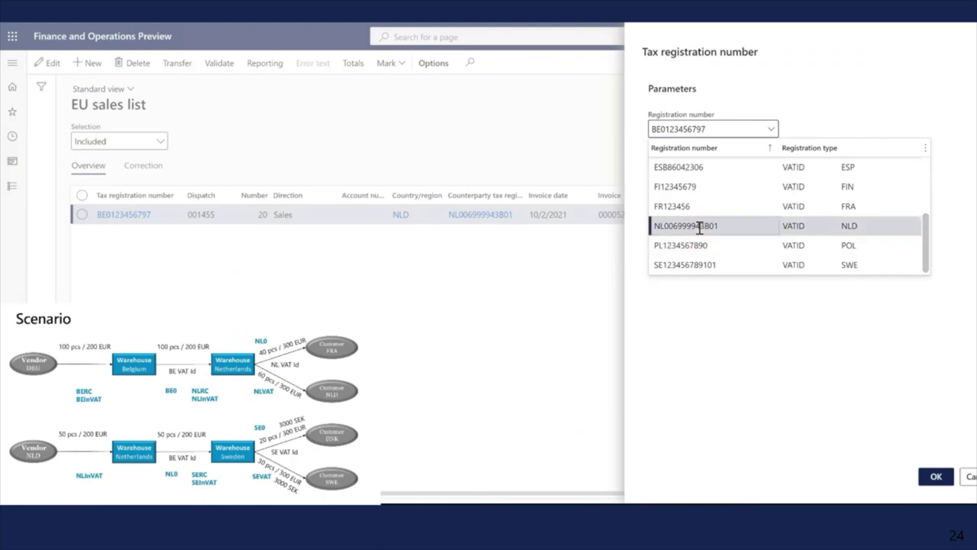
pyautogui.click(933, 479)
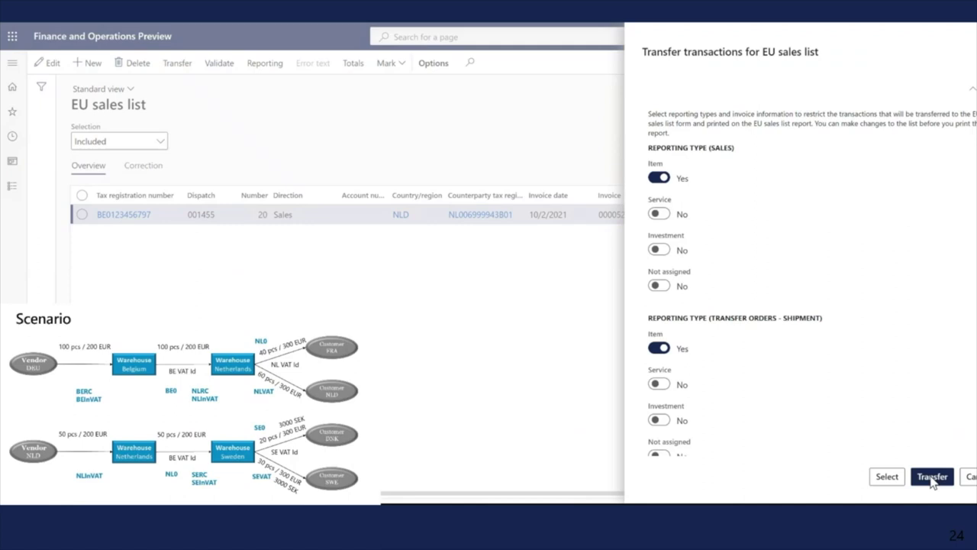
pyautogui.click(931, 477)
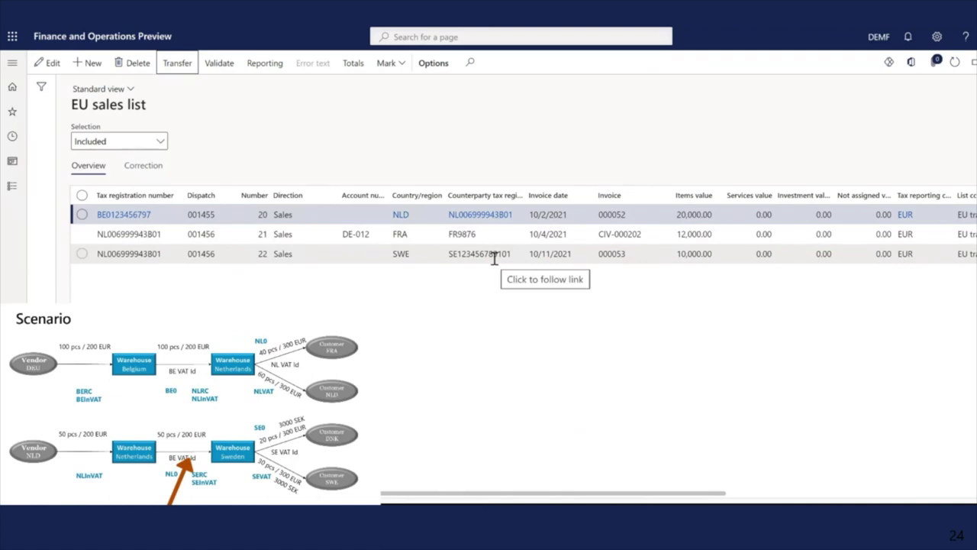
# Transfer the item sales and item transfer order shipments for the Swedish (SWE) VAT registration and review the transferred line's reporting columns.
pyautogui.click(177, 65)
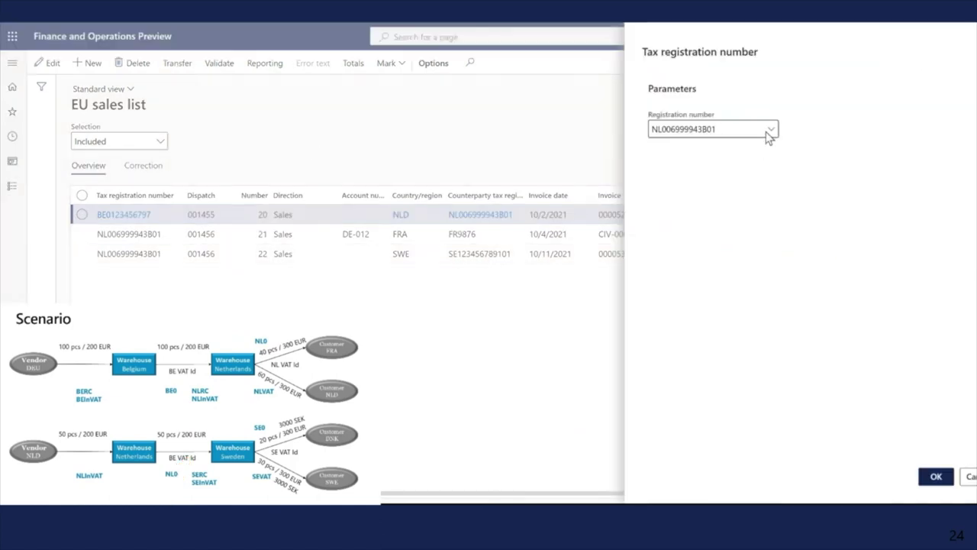
pyautogui.click(773, 128)
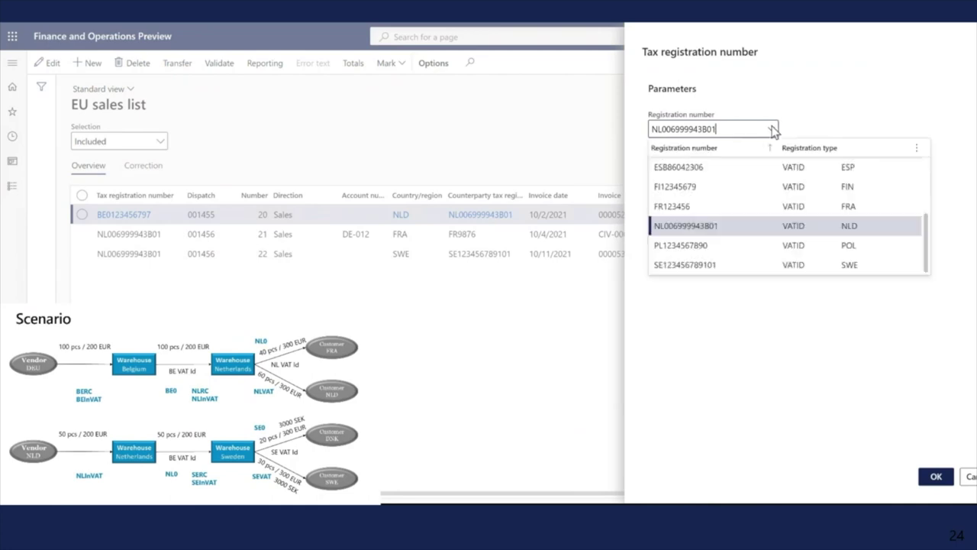
pyautogui.click(701, 265)
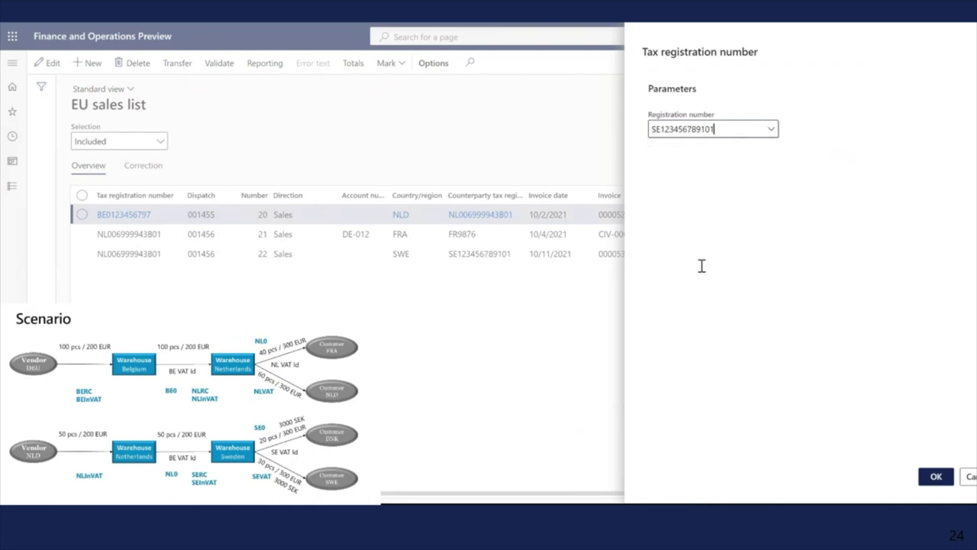
pyautogui.click(938, 480)
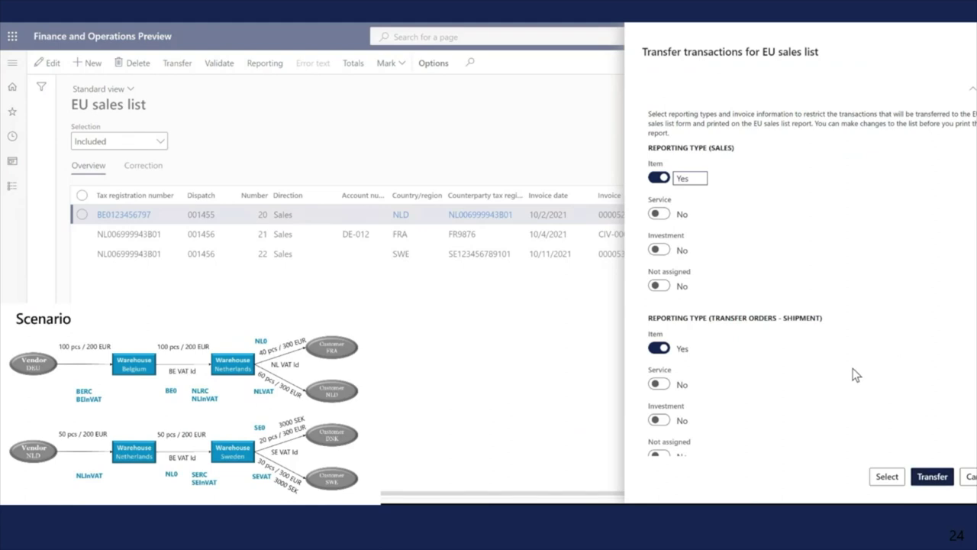
pyautogui.click(932, 476)
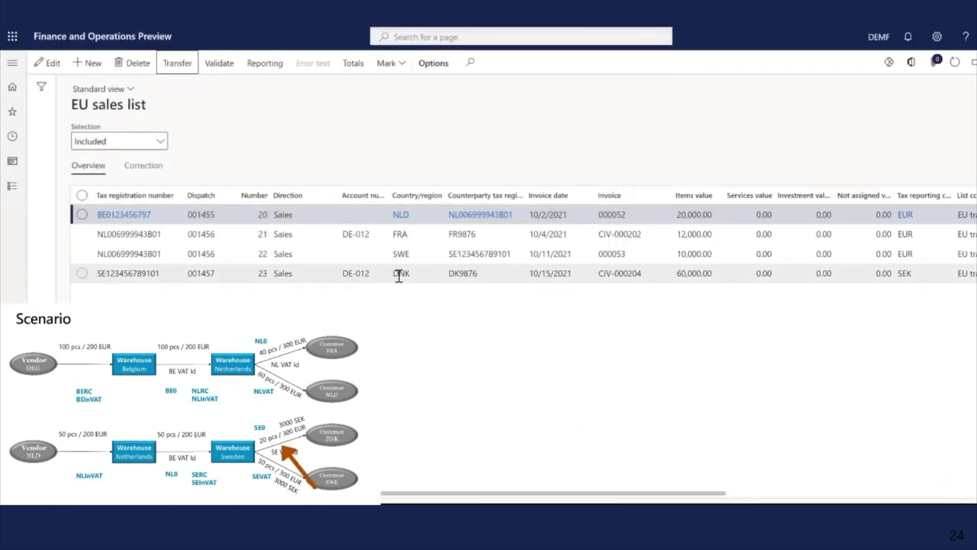
pyautogui.moveTo(454, 497); pyautogui.dragTo(689, 502)
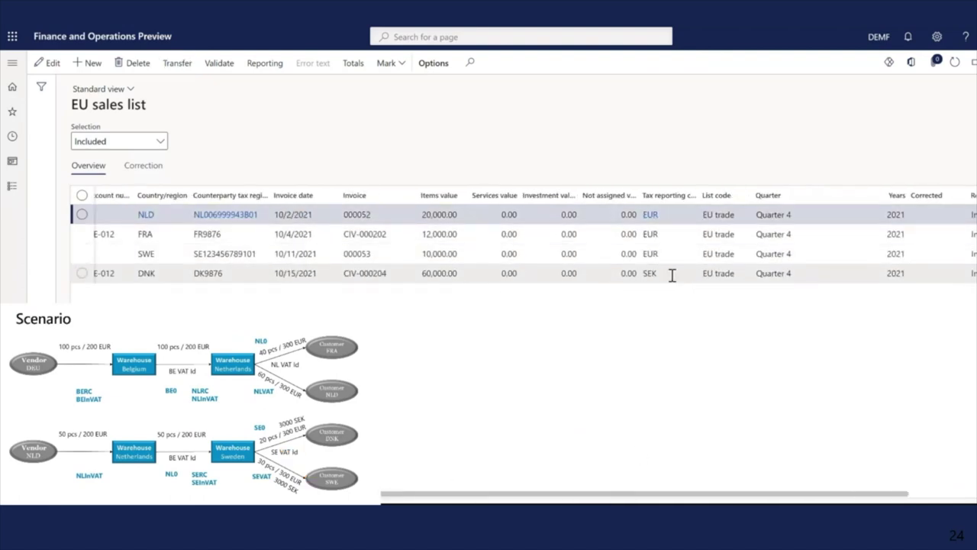
pyautogui.moveTo(503, 497); pyautogui.dragTo(374, 497)
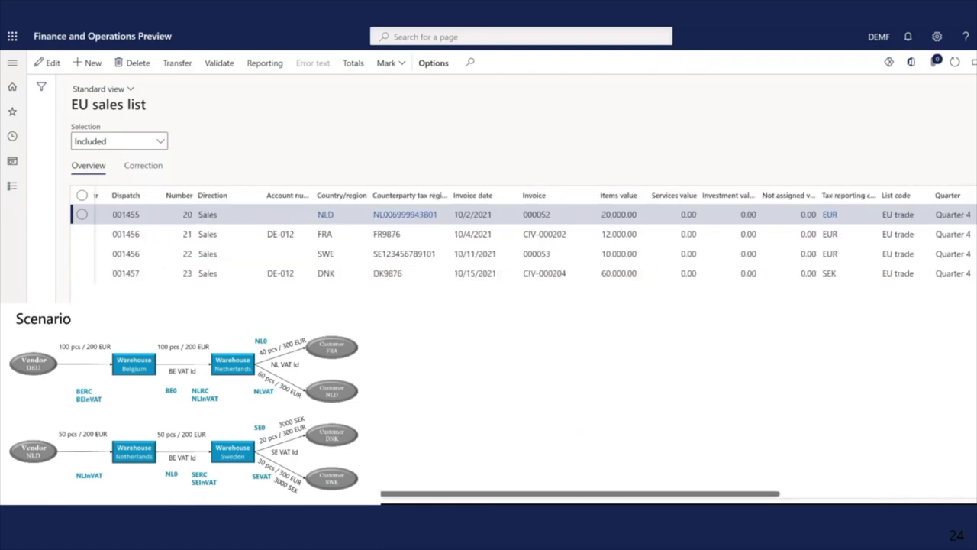
# Start EU sales list reporting for the Swedish VAT registration with a monthly period from 10/1/2021.
pyautogui.click(266, 63)
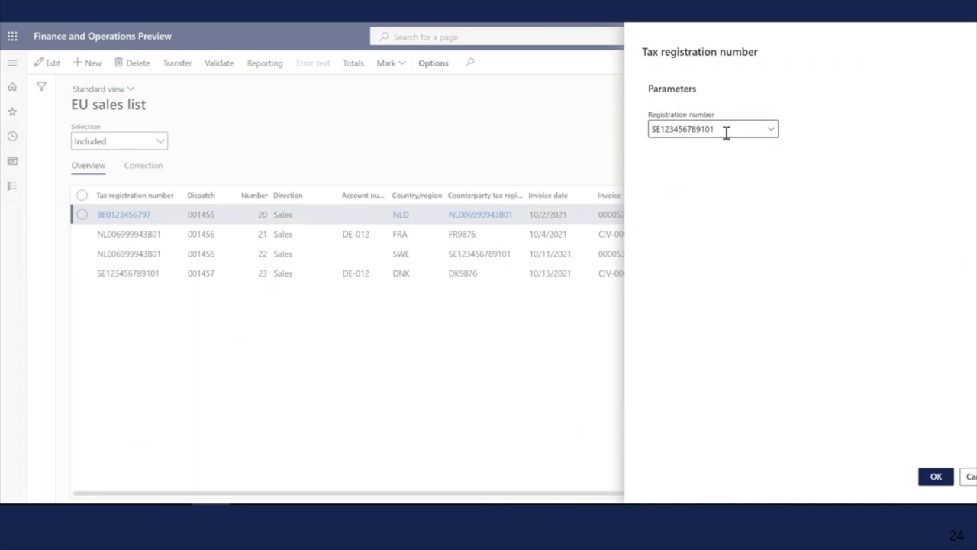
pyautogui.doubleClick(688, 134)
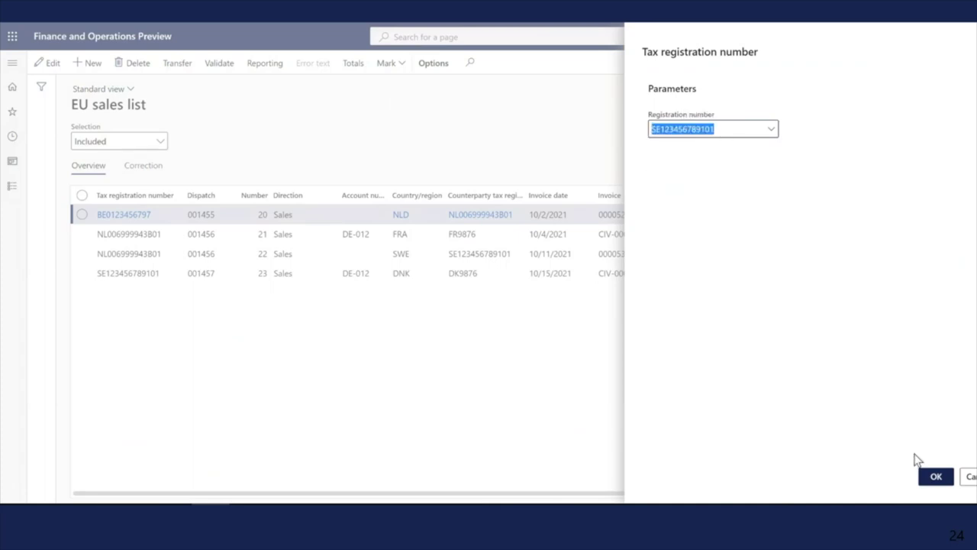
pyautogui.click(936, 477)
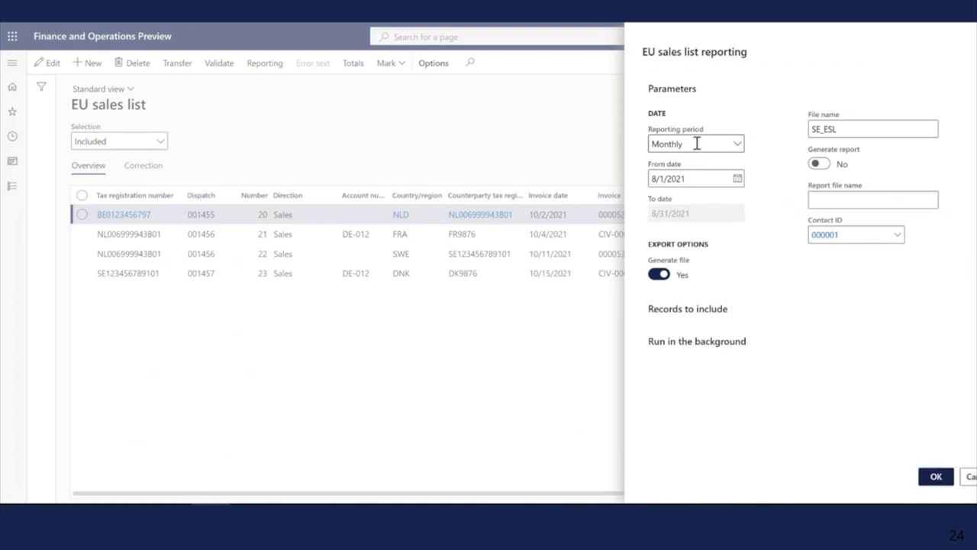
pyautogui.doubleClick(697, 143)
pyautogui.click(669, 179)
pyautogui.write('10')
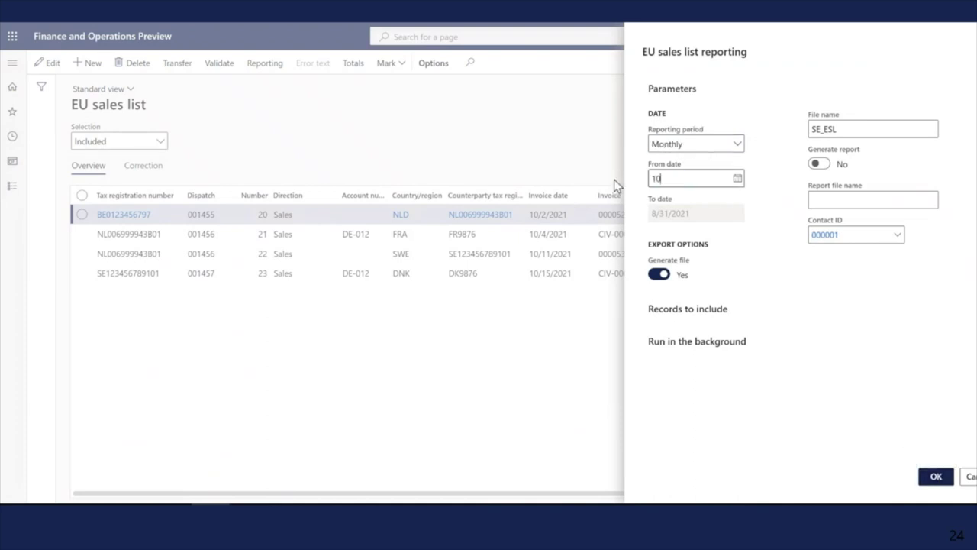
pyautogui.write('/1/2021')
# Select the reporting contact and generate the EU sales list file named SE_ESL.
pyautogui.click(853, 129)
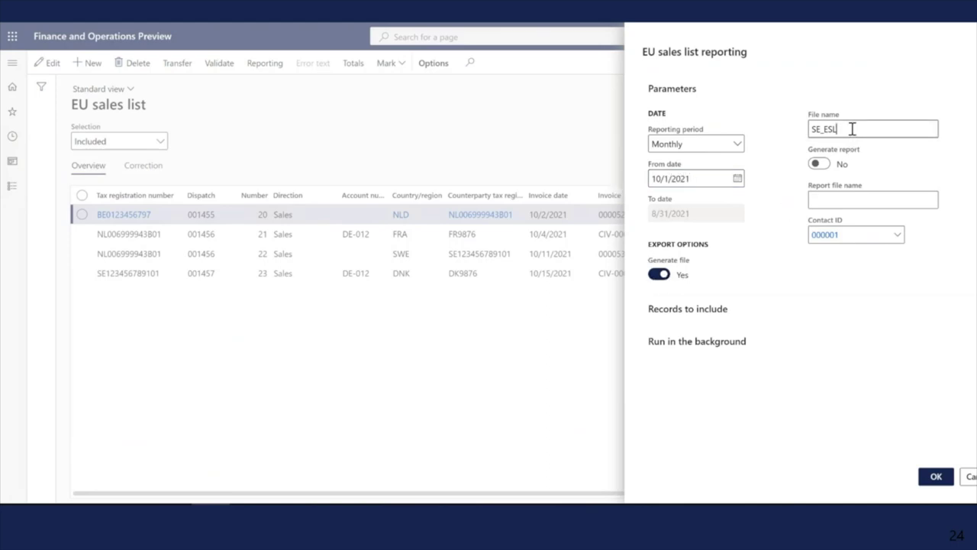
pyautogui.click(898, 235)
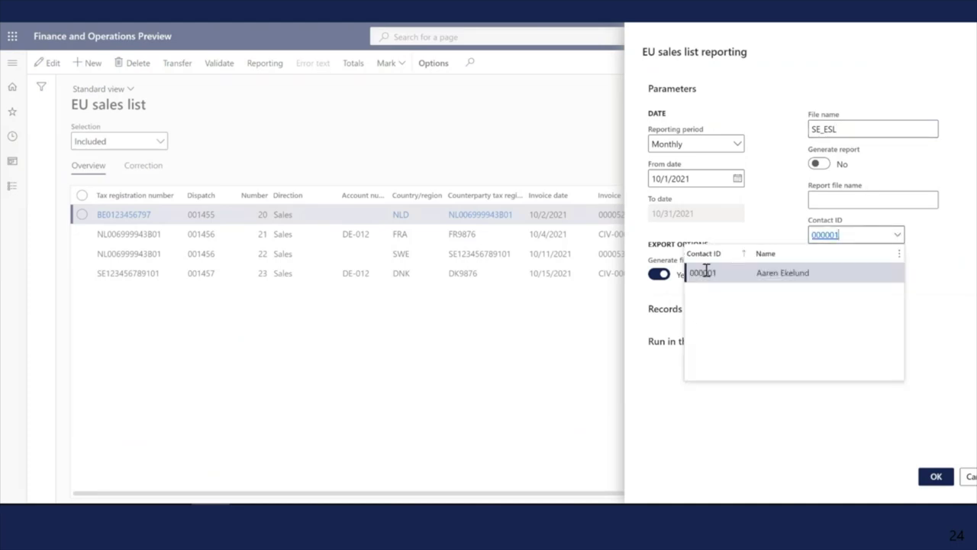
pyautogui.click(707, 272)
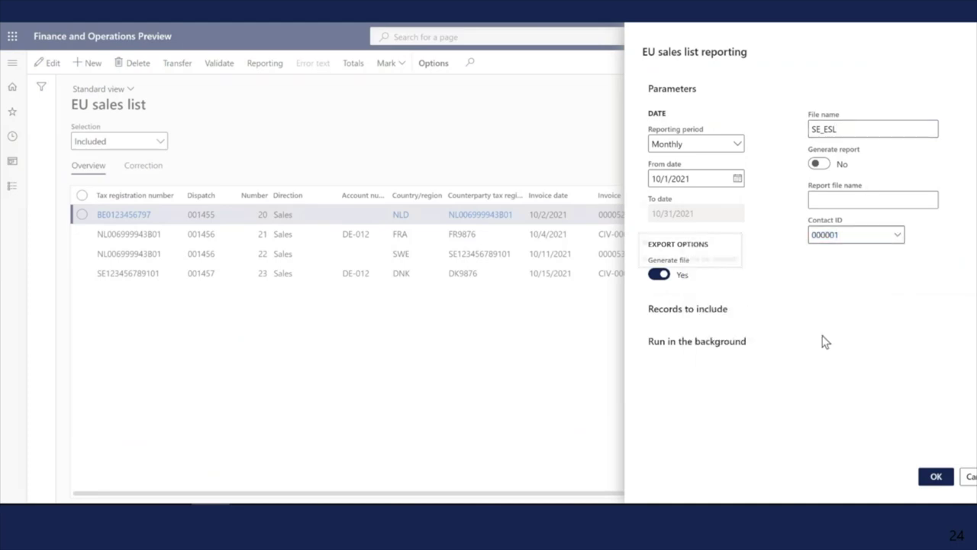
pyautogui.click(936, 477)
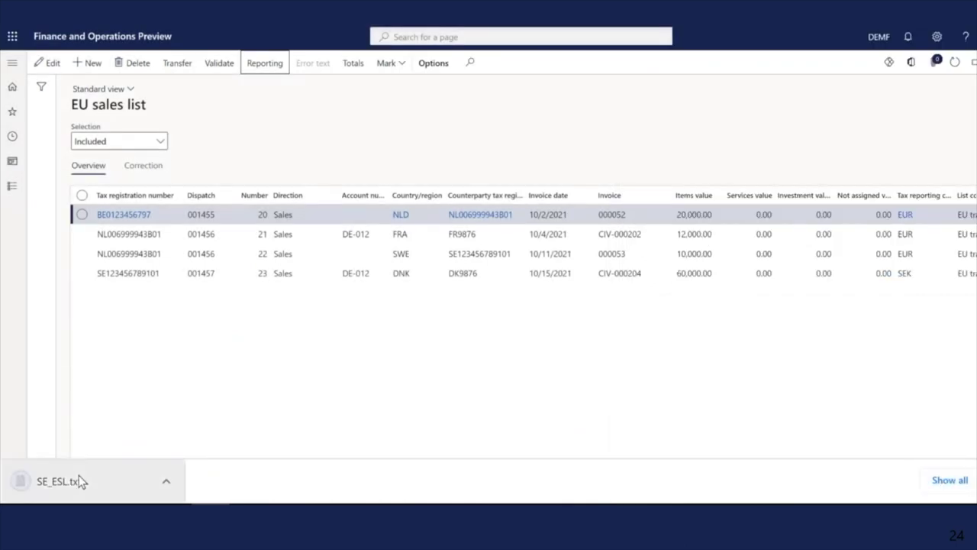
# Open the generated SE_ESL.txt file to check its contents, then close it and leave the EU sales list.
pyautogui.click(78, 477)
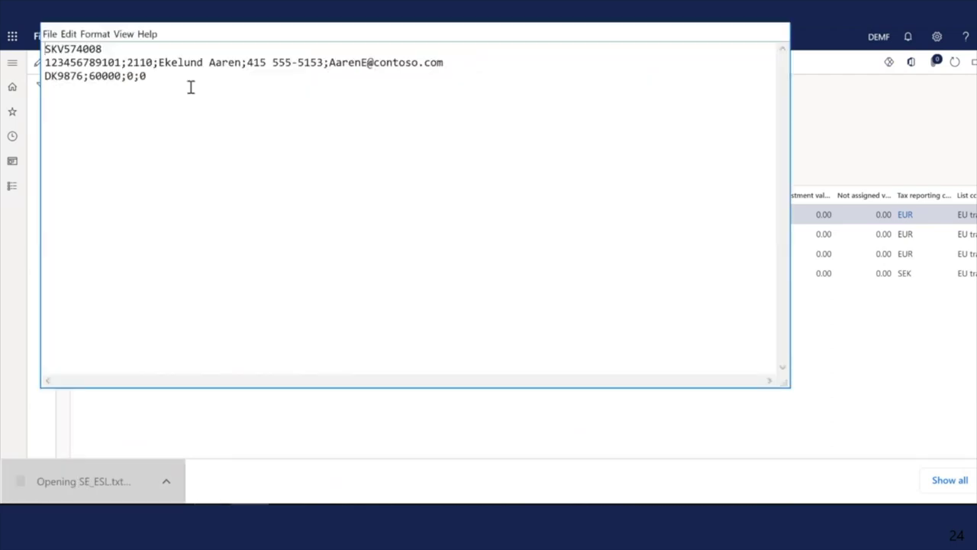
pyautogui.click(774, 24)
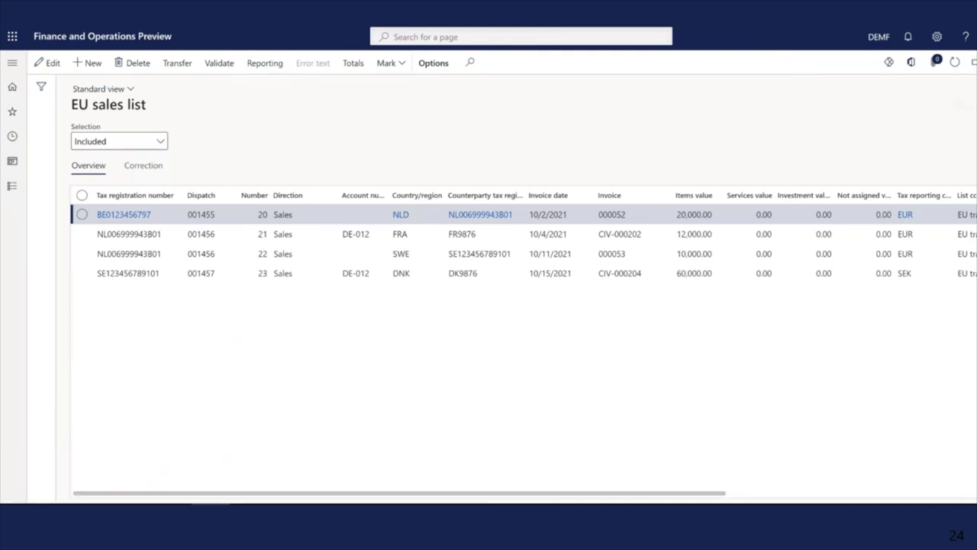
pyautogui.click(973, 62)
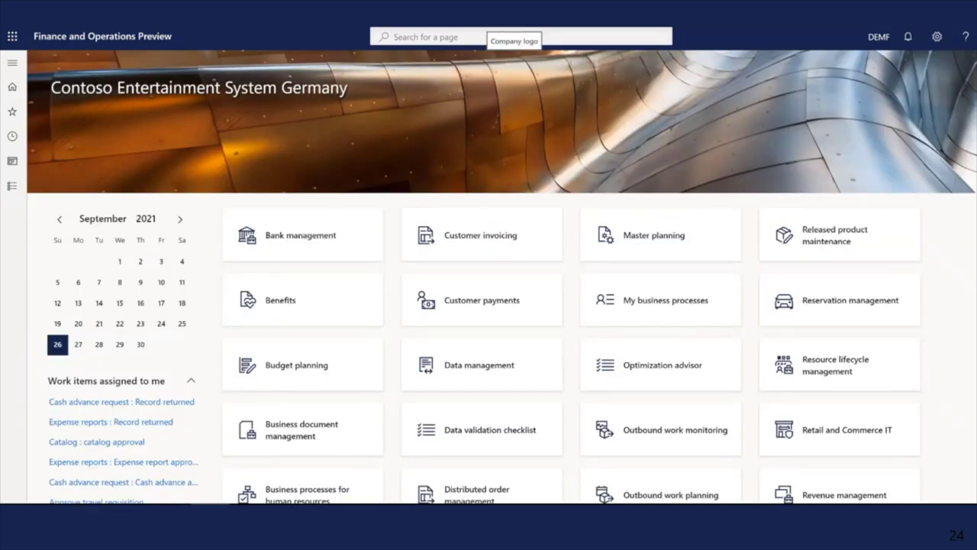